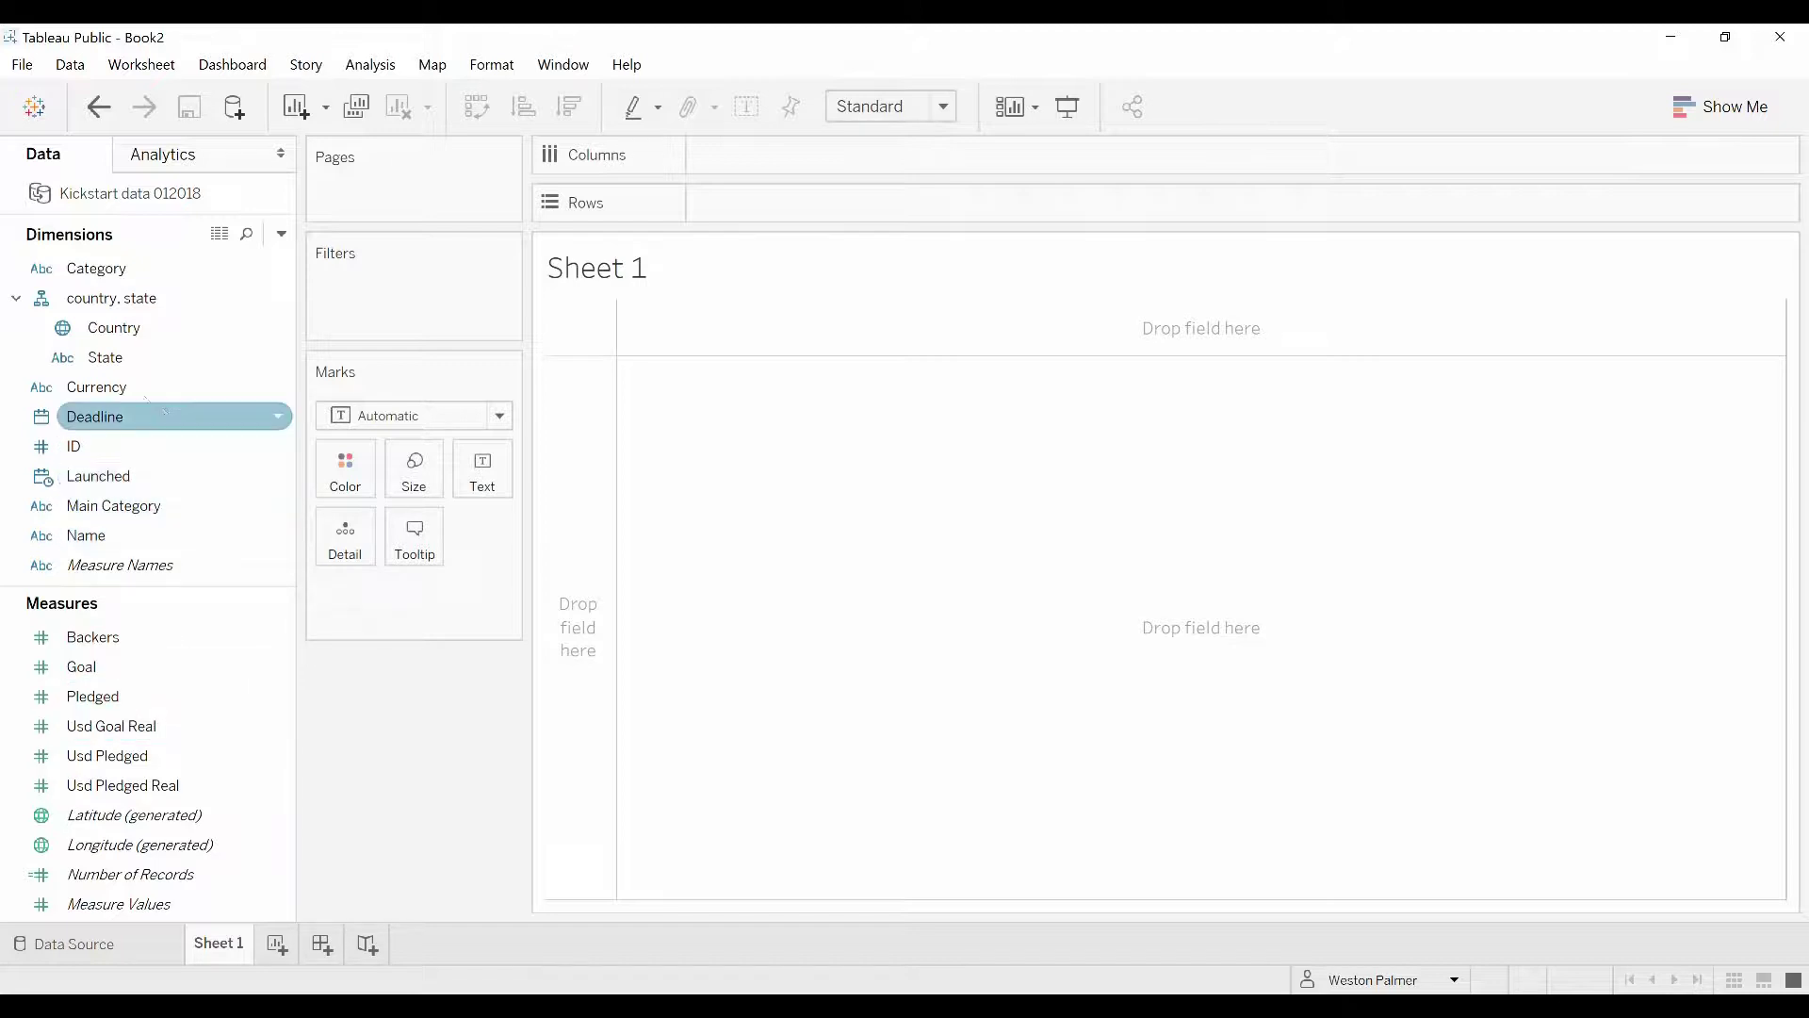
Plot SUM(Usd Goal Real) by Deadline year, 2009–2018, with the mark type set to Bar
{"action": "left_click_drag", "start_coordinate": [149, 415], "coordinate": [791, 166]}
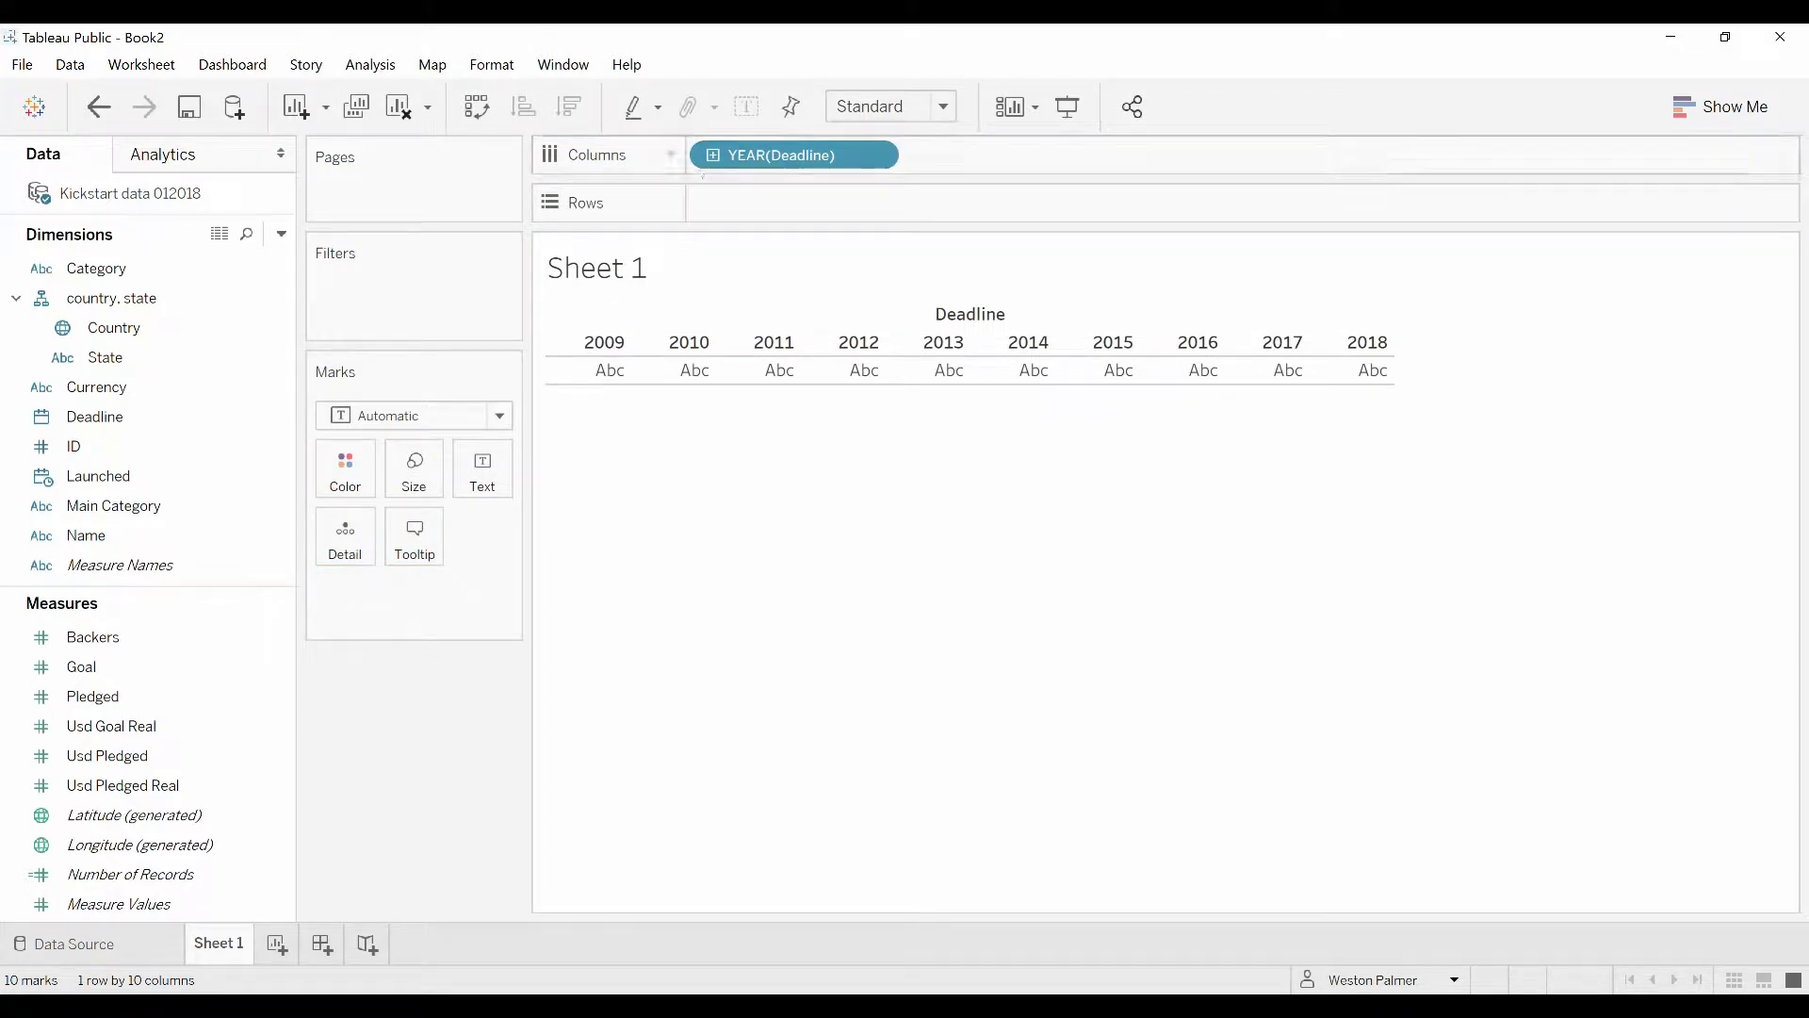
{"action": "left_click", "coordinate": [110, 676]}
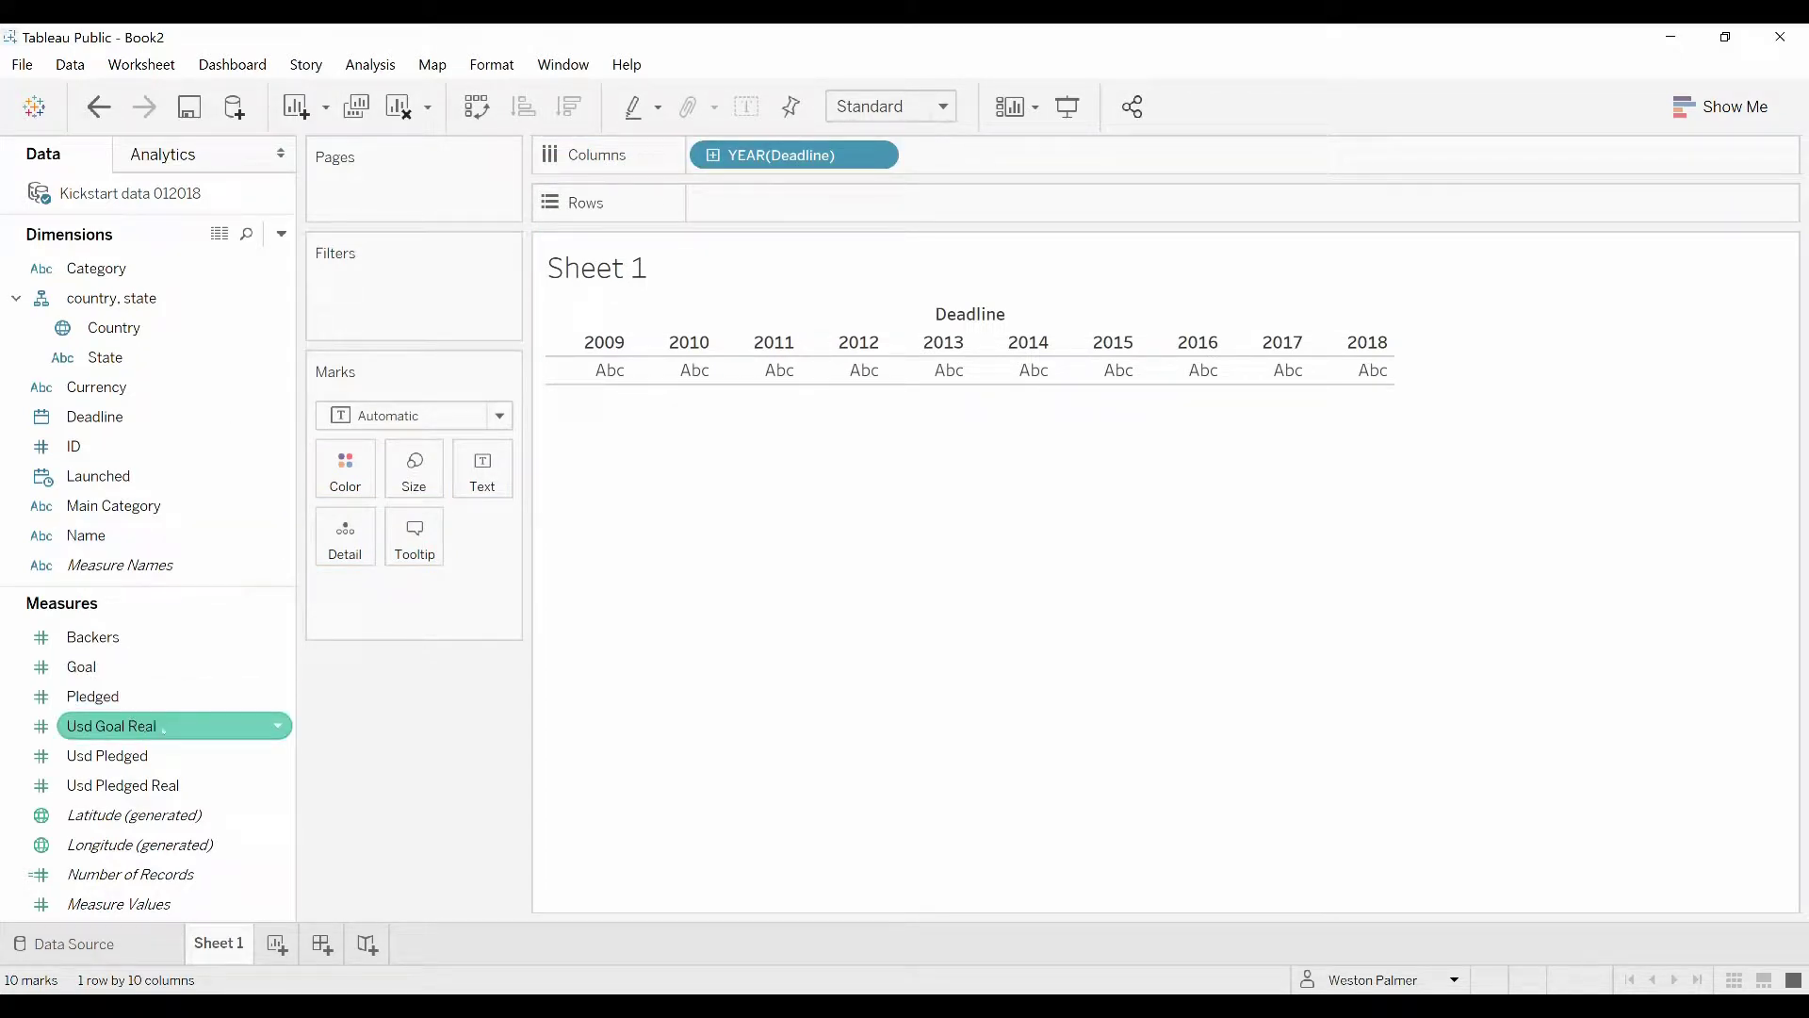
{"action": "left_click_drag", "start_coordinate": [123, 725], "coordinate": [818, 201]}
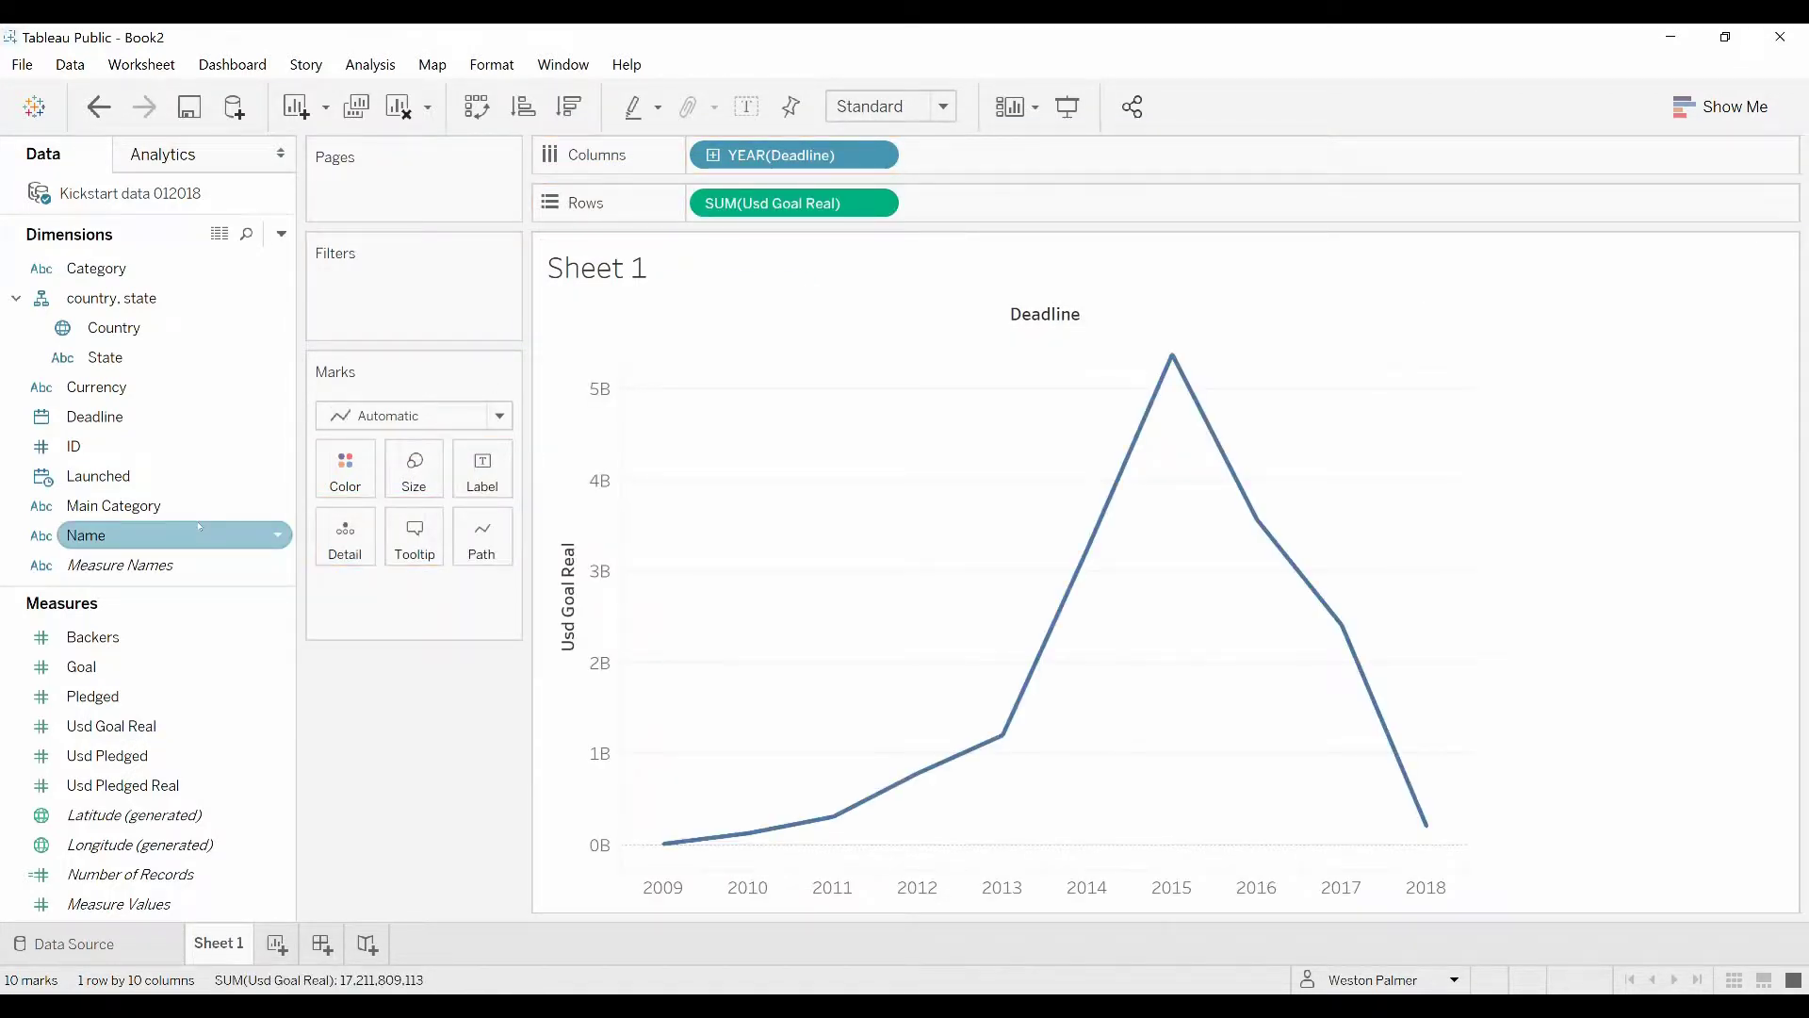
{"action": "left_click", "coordinate": [511, 414]}
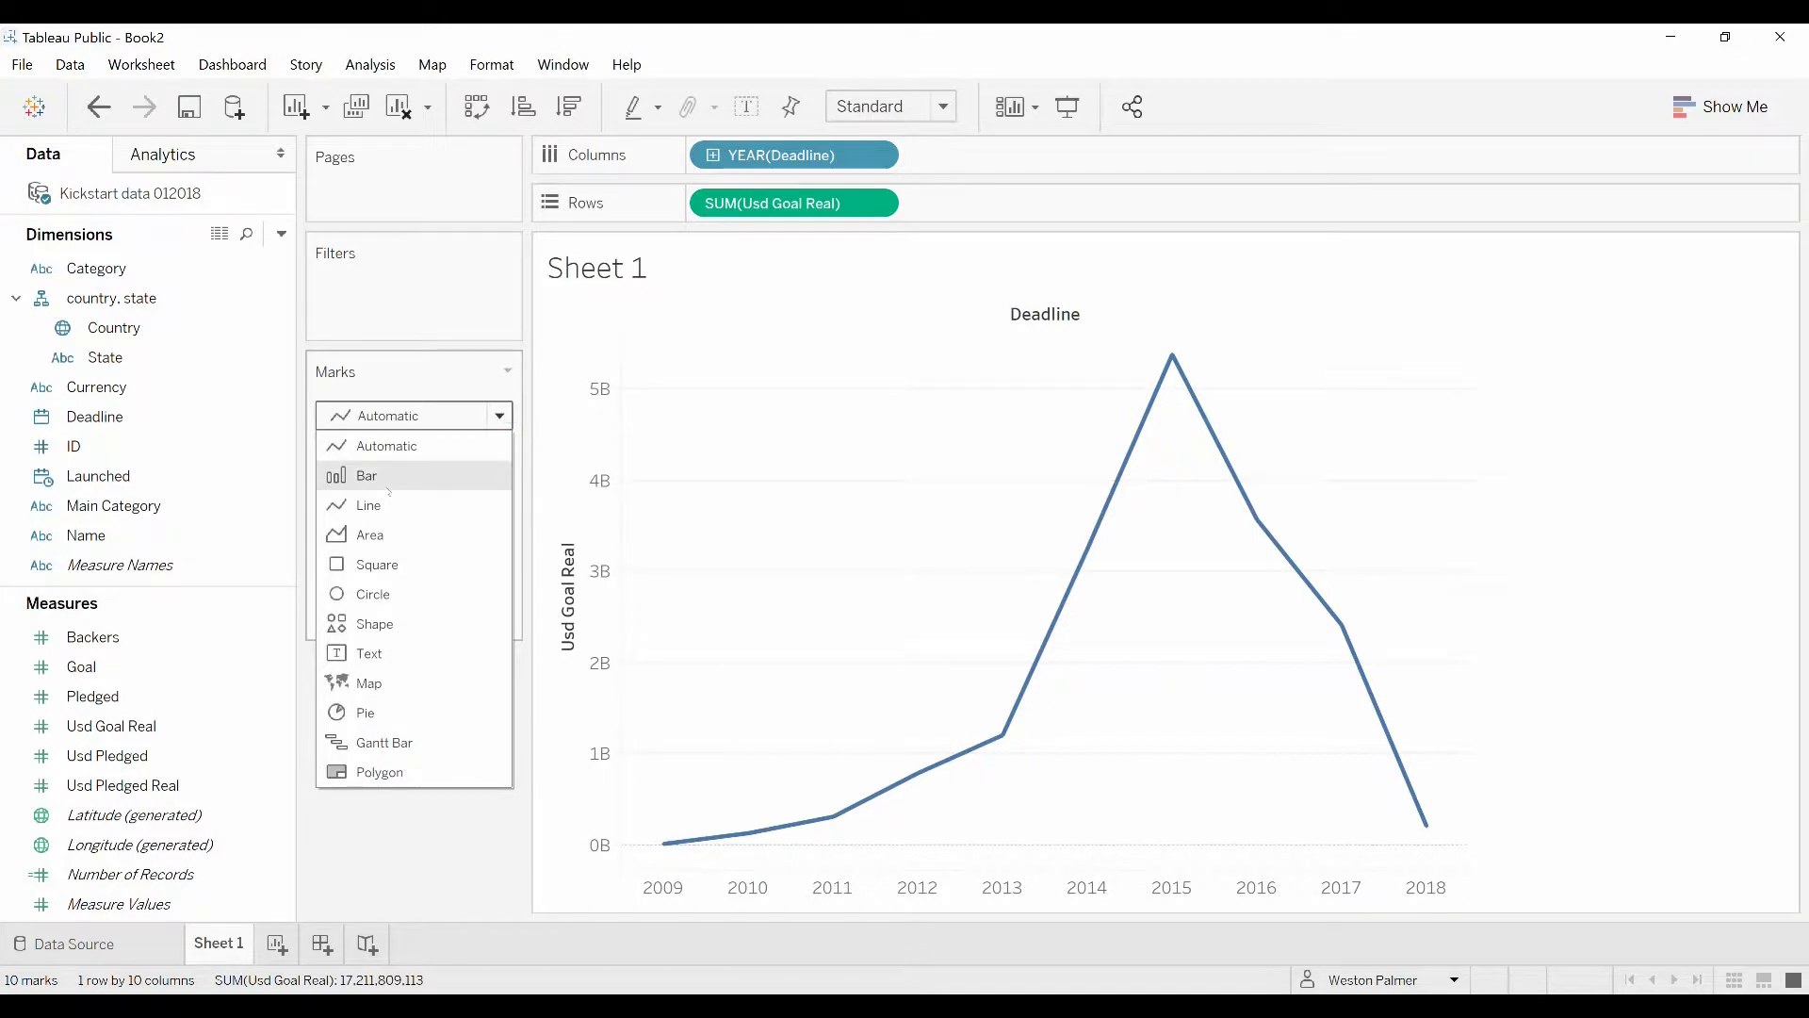
{"action": "left_click", "coordinate": [363, 473]}
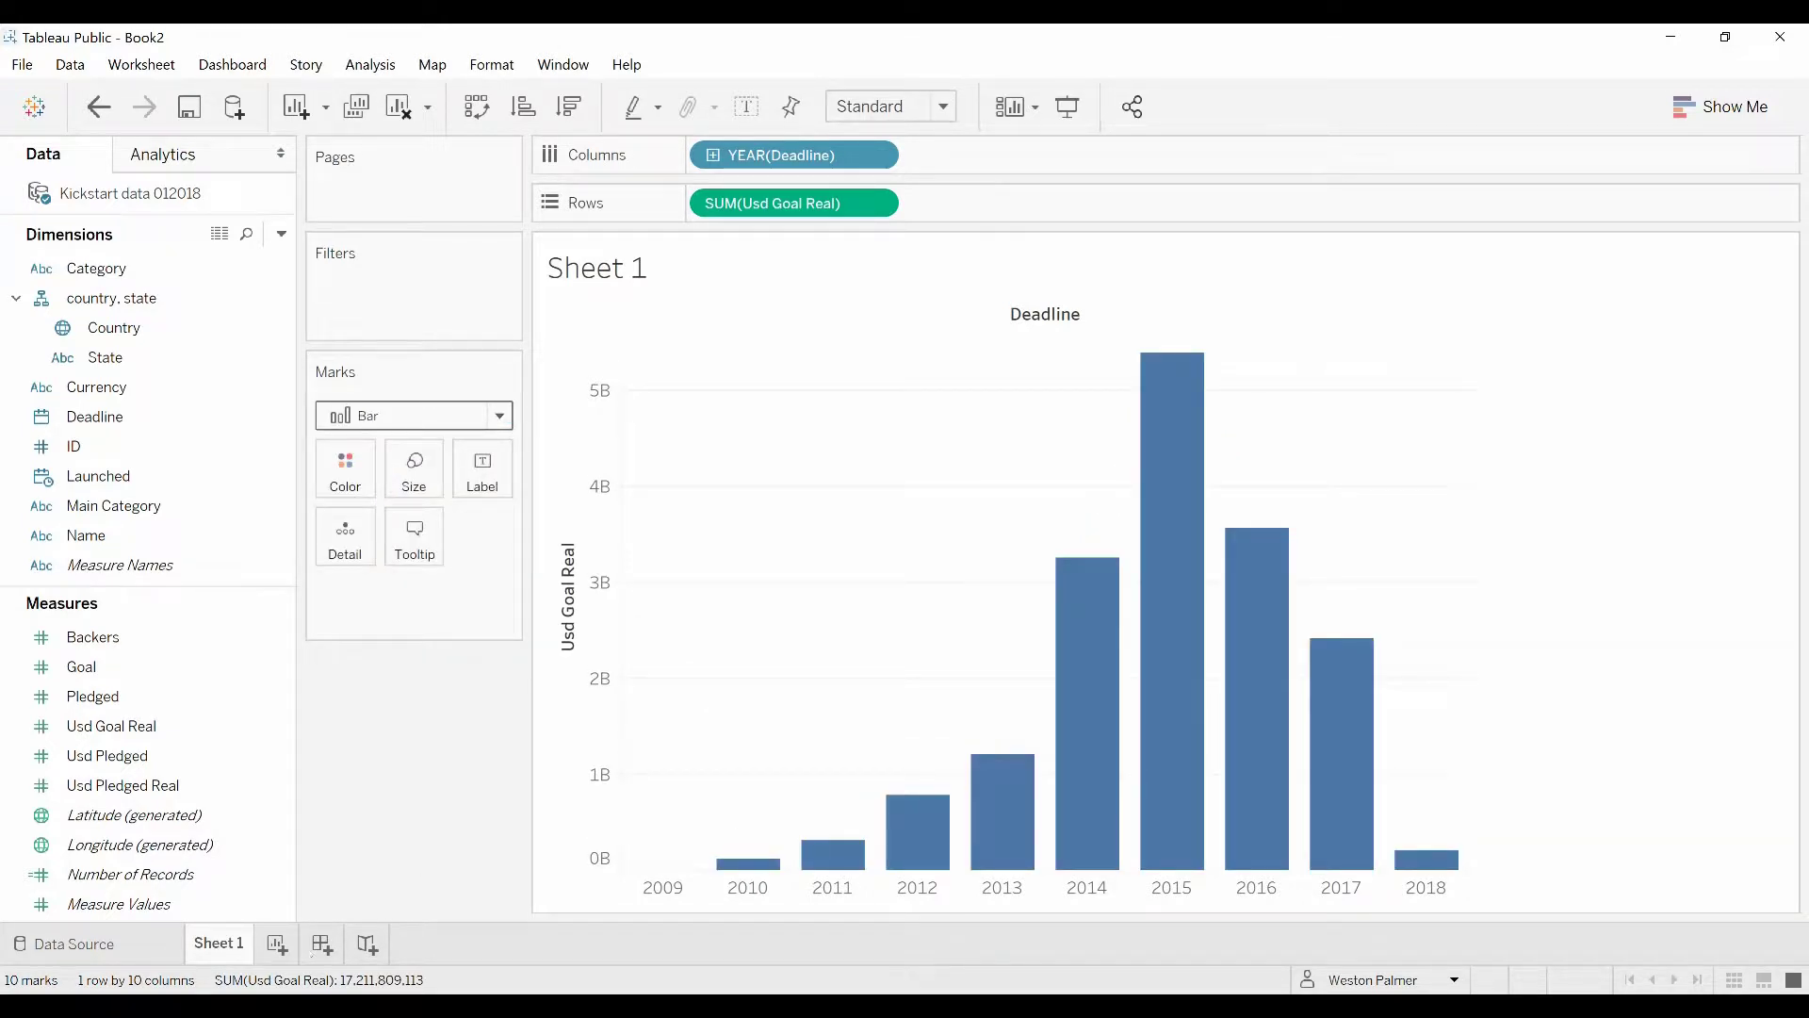
{"action": "left_click", "coordinate": [278, 732]}
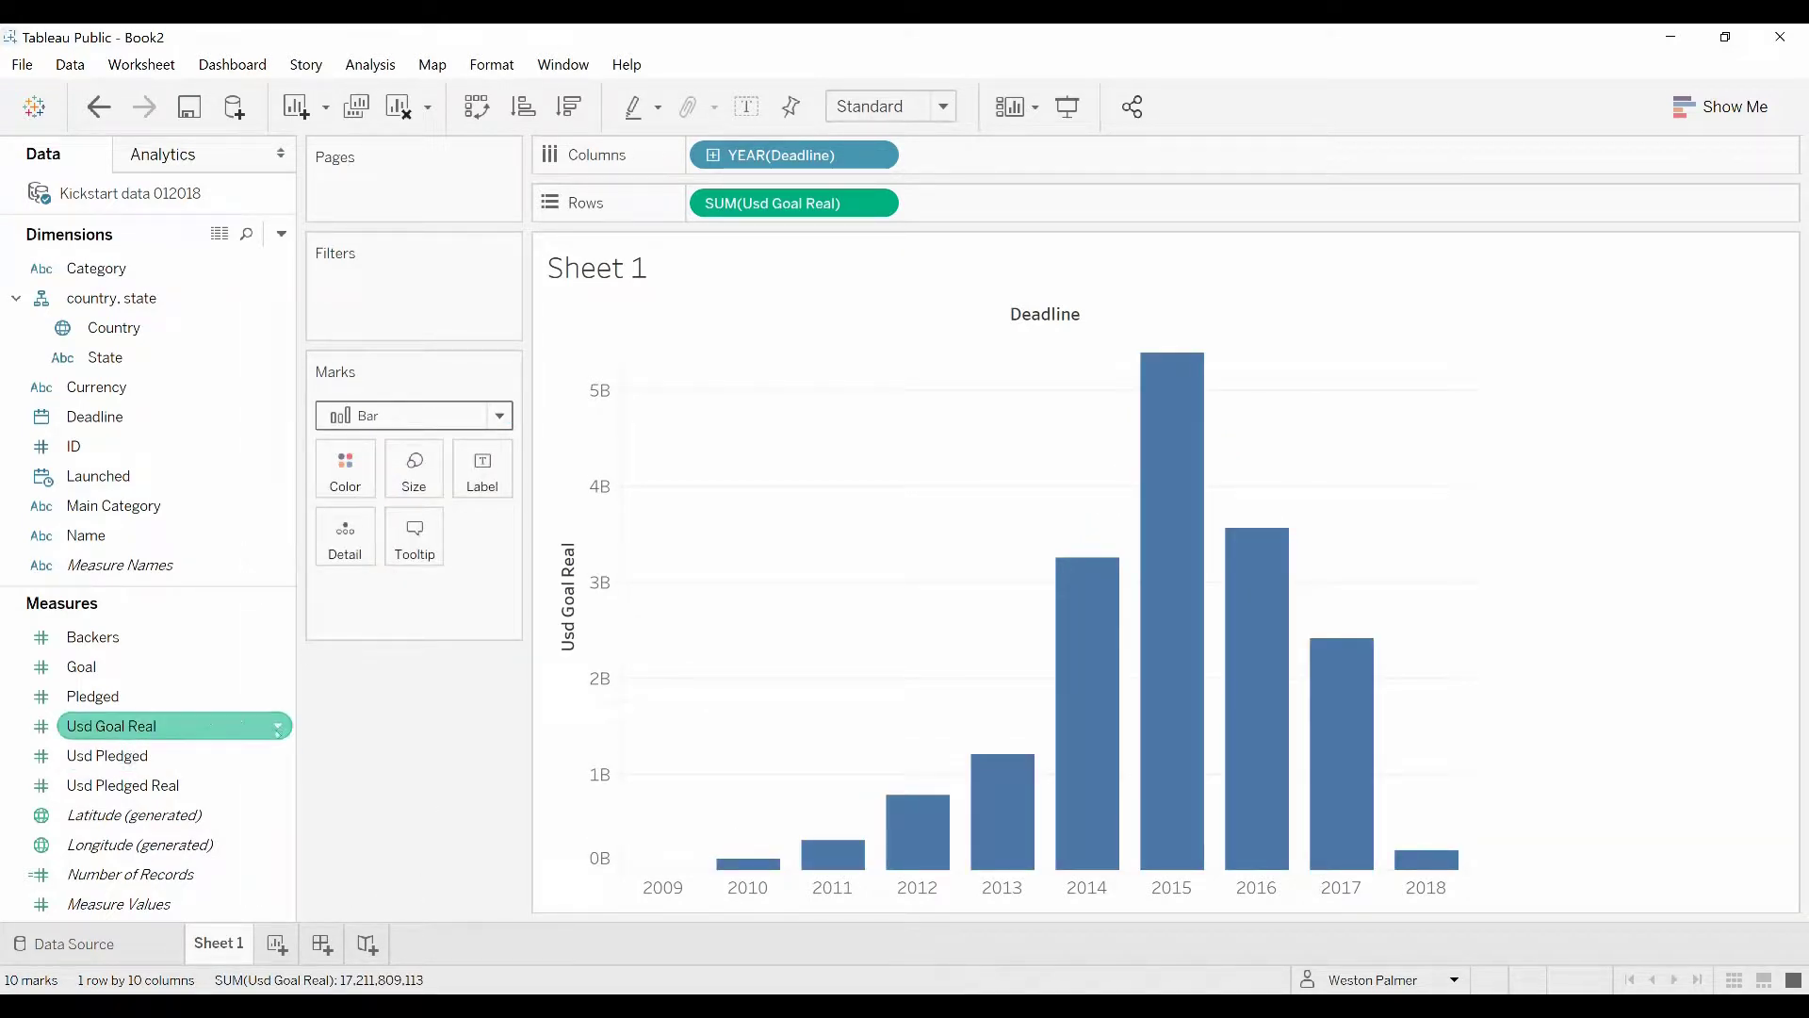
Give Usd Goal Real a default Currency (Custom) format with 0 decimals, Billions (B) units and $ prefix
{"action": "left_click", "coordinate": [278, 727]}
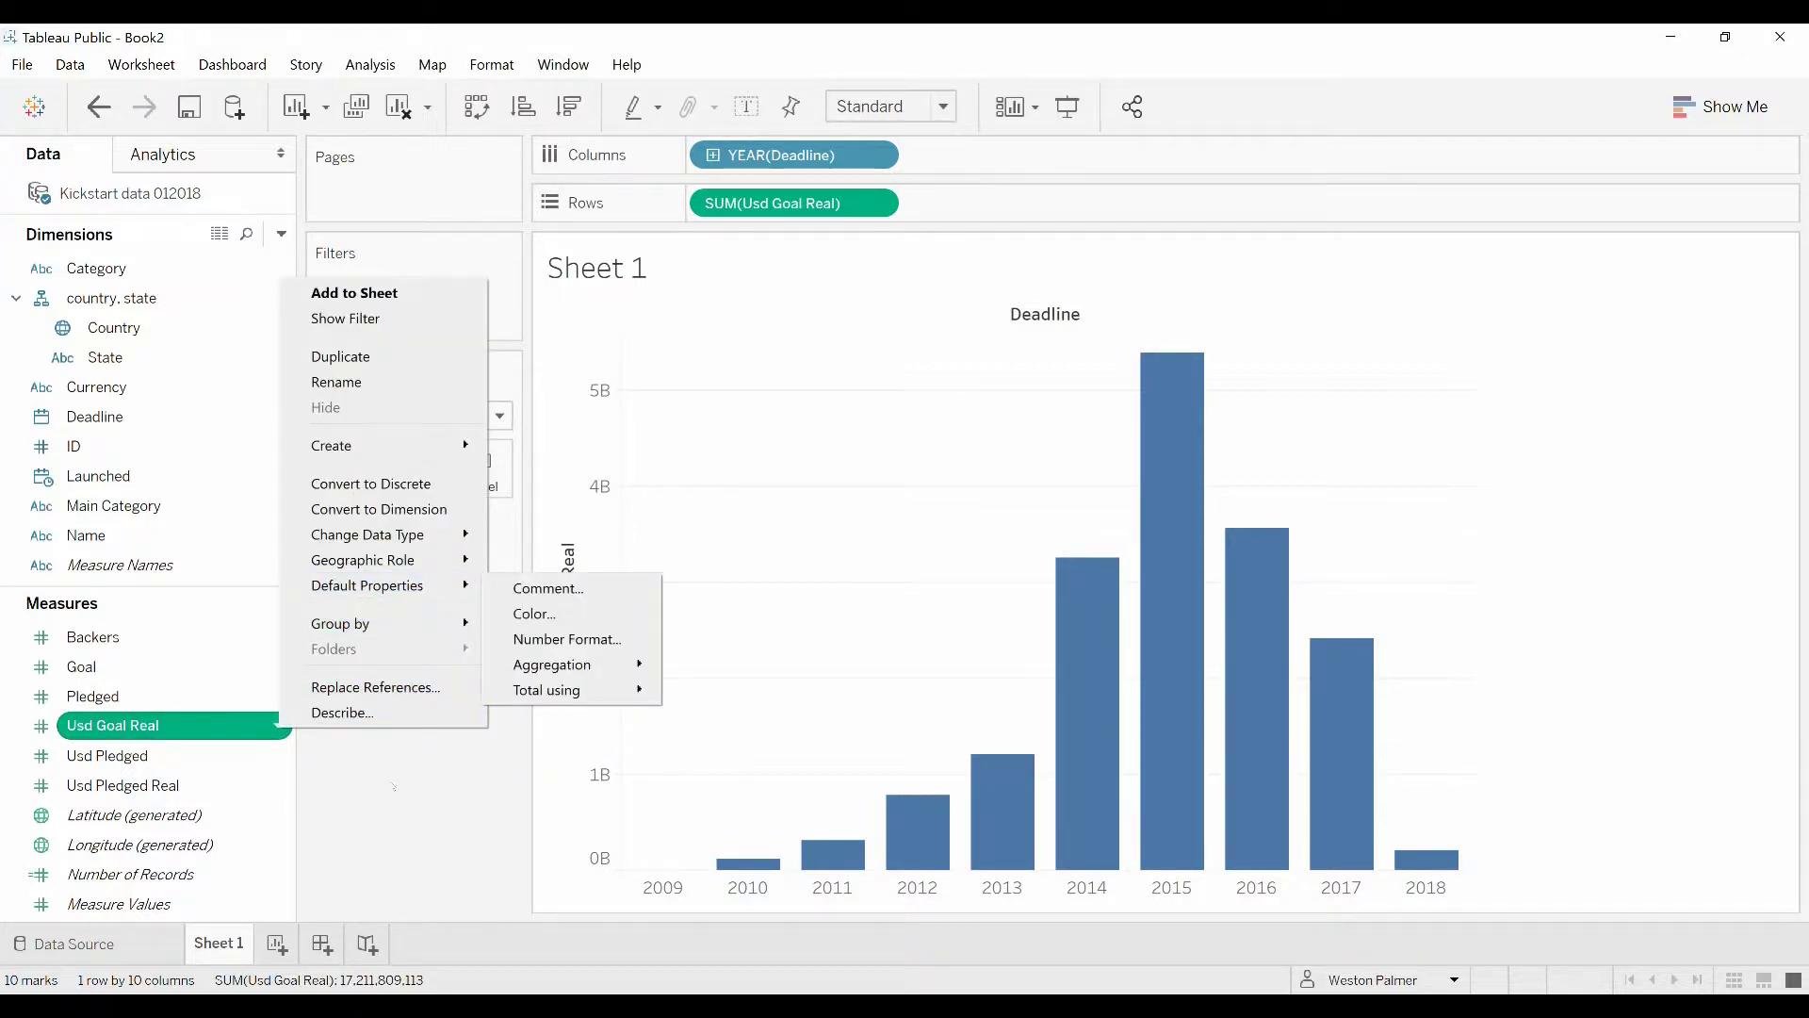
{"action": "mouse_move", "coordinate": [384, 588]}
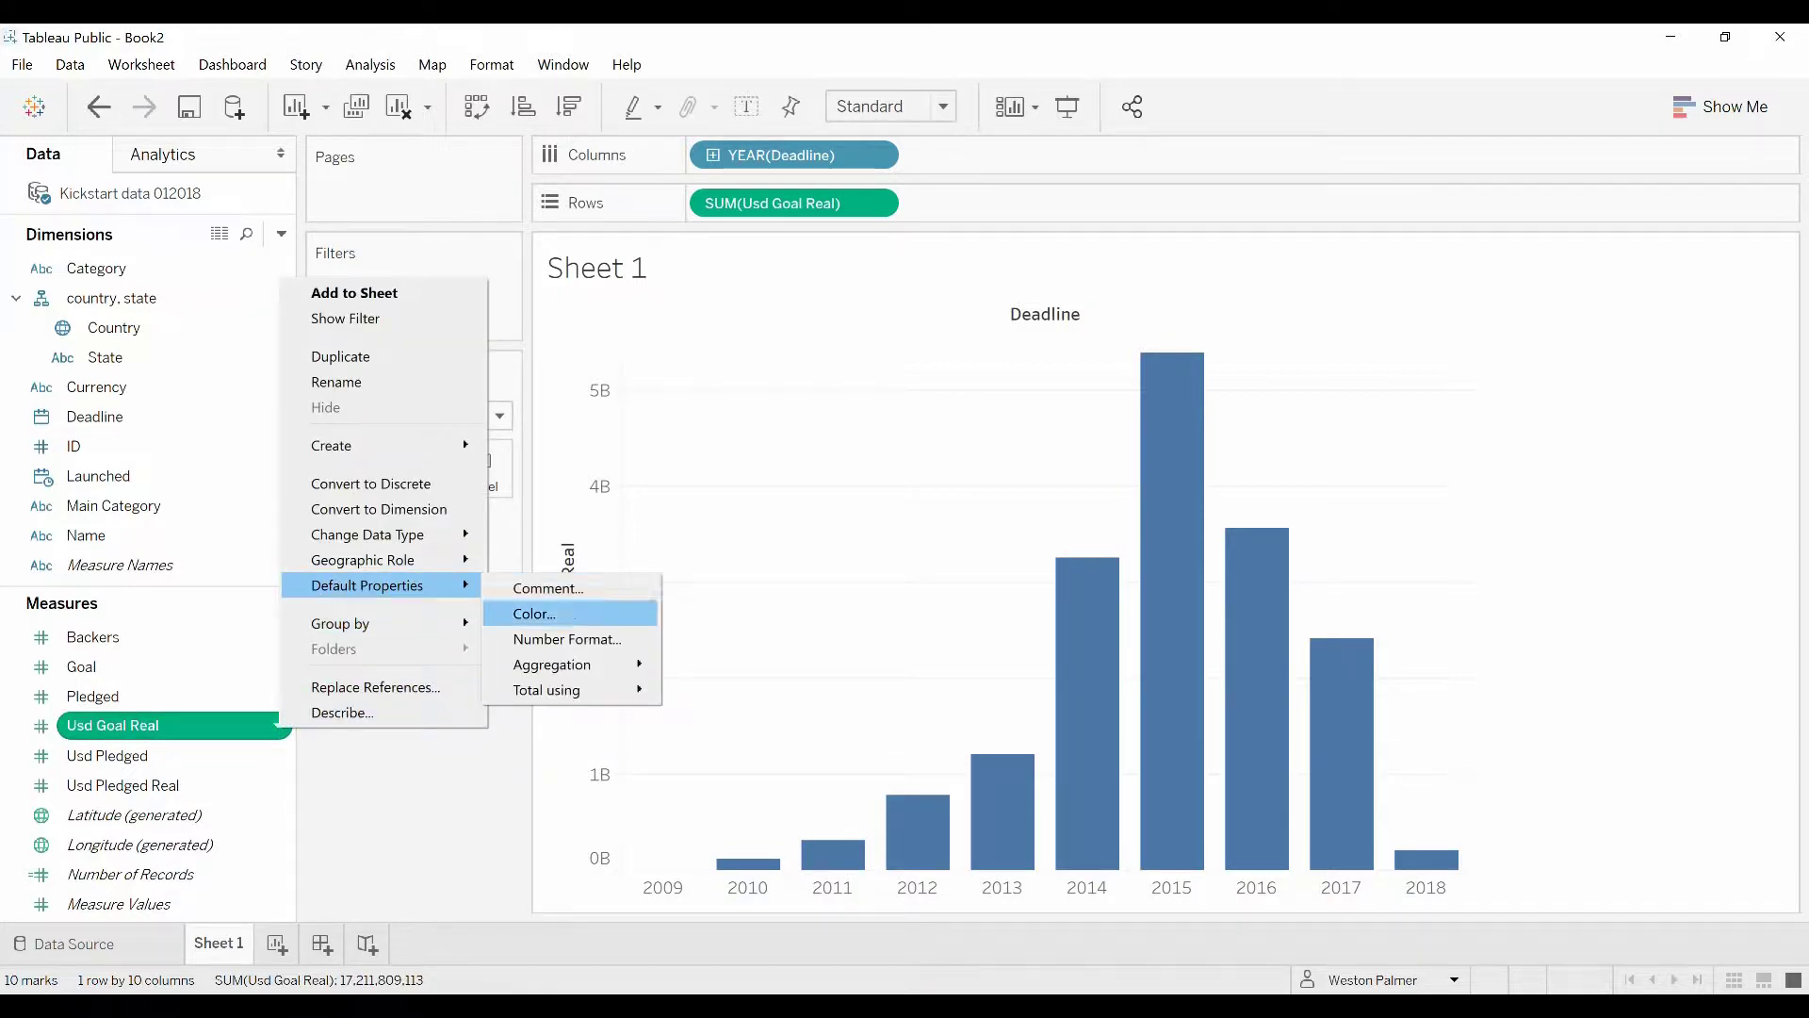
{"action": "left_click", "coordinate": [562, 640]}
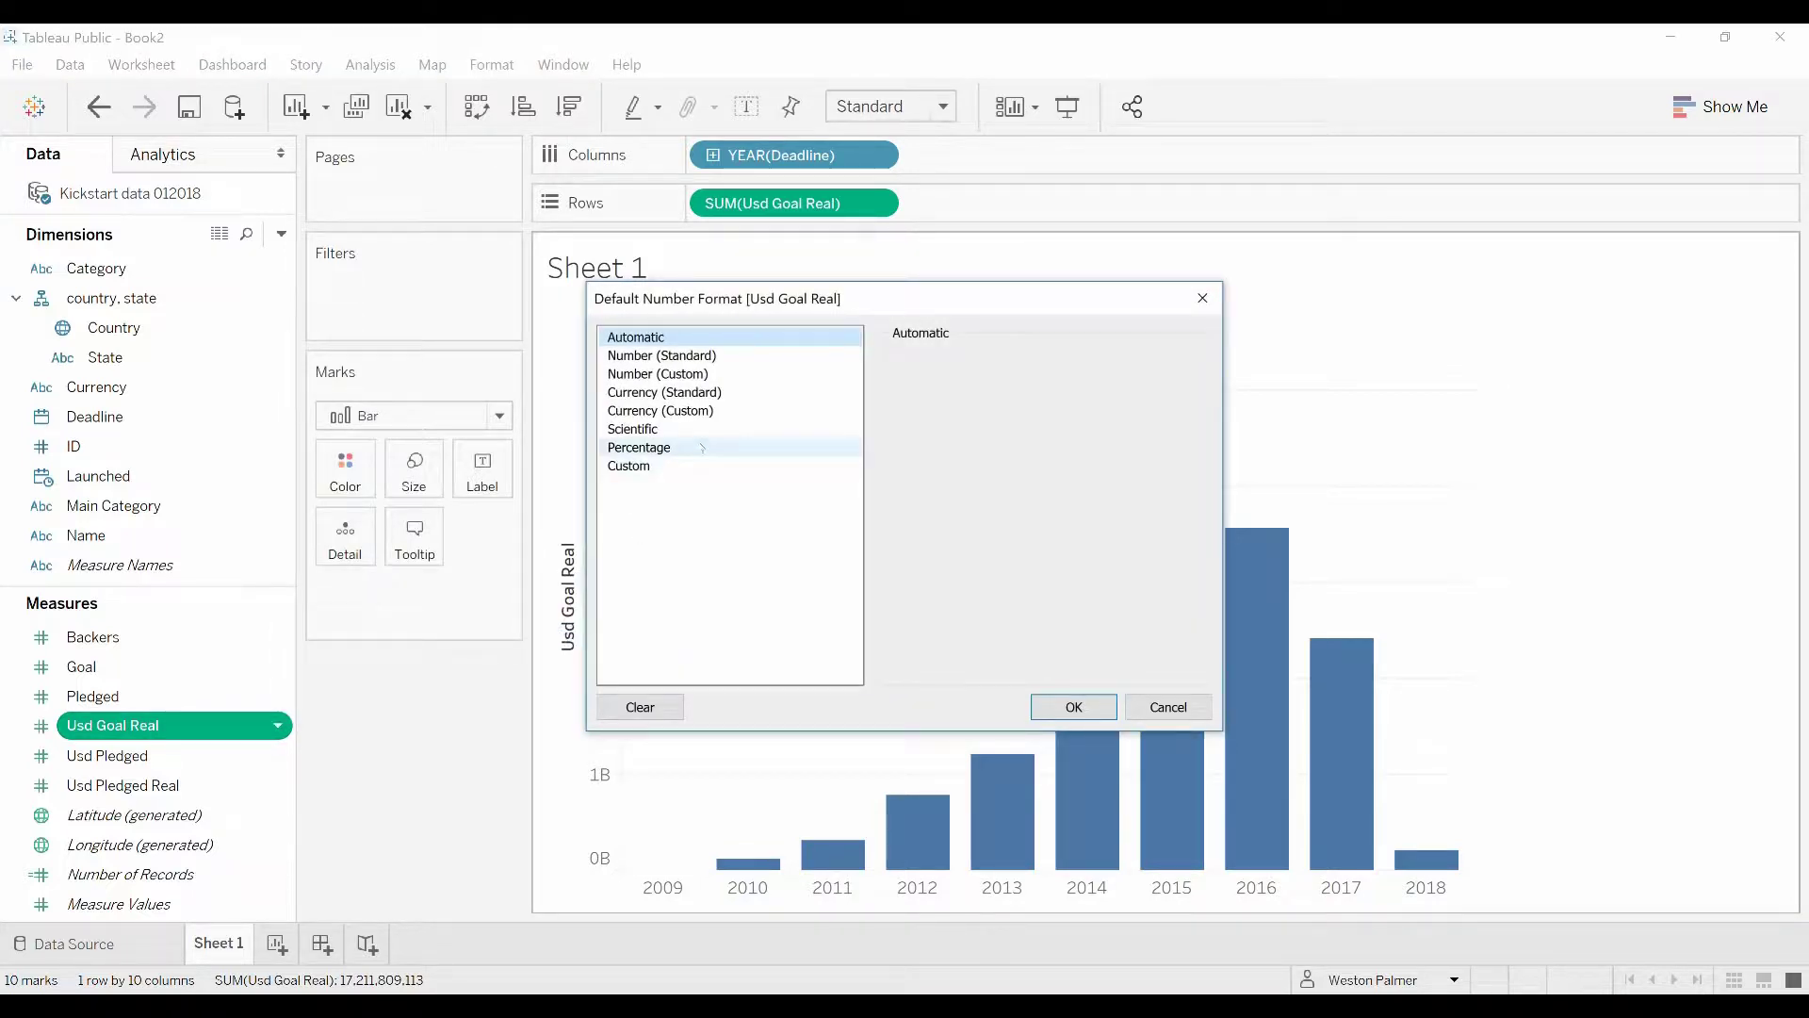
{"action": "left_click", "coordinate": [659, 411]}
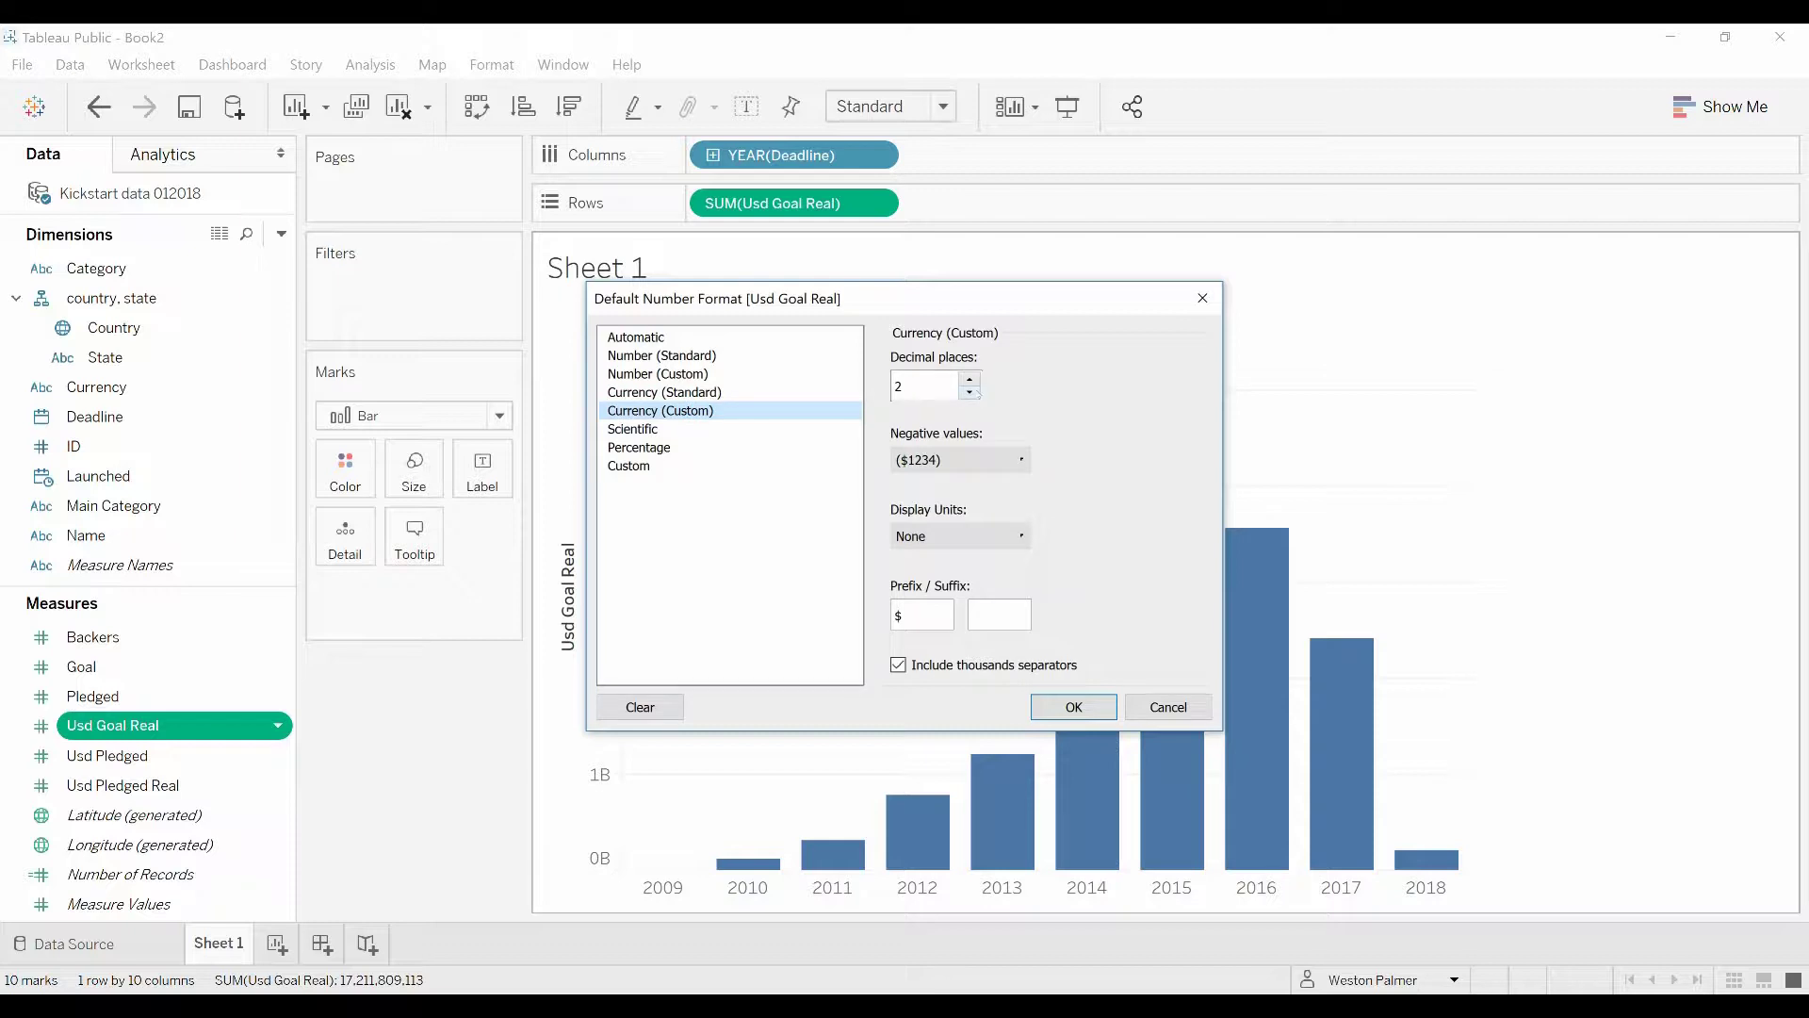
{"action": "left_click", "coordinate": [969, 391]}
{"action": "left_click", "coordinate": [969, 391]}
{"action": "left_click", "coordinate": [1022, 537]}
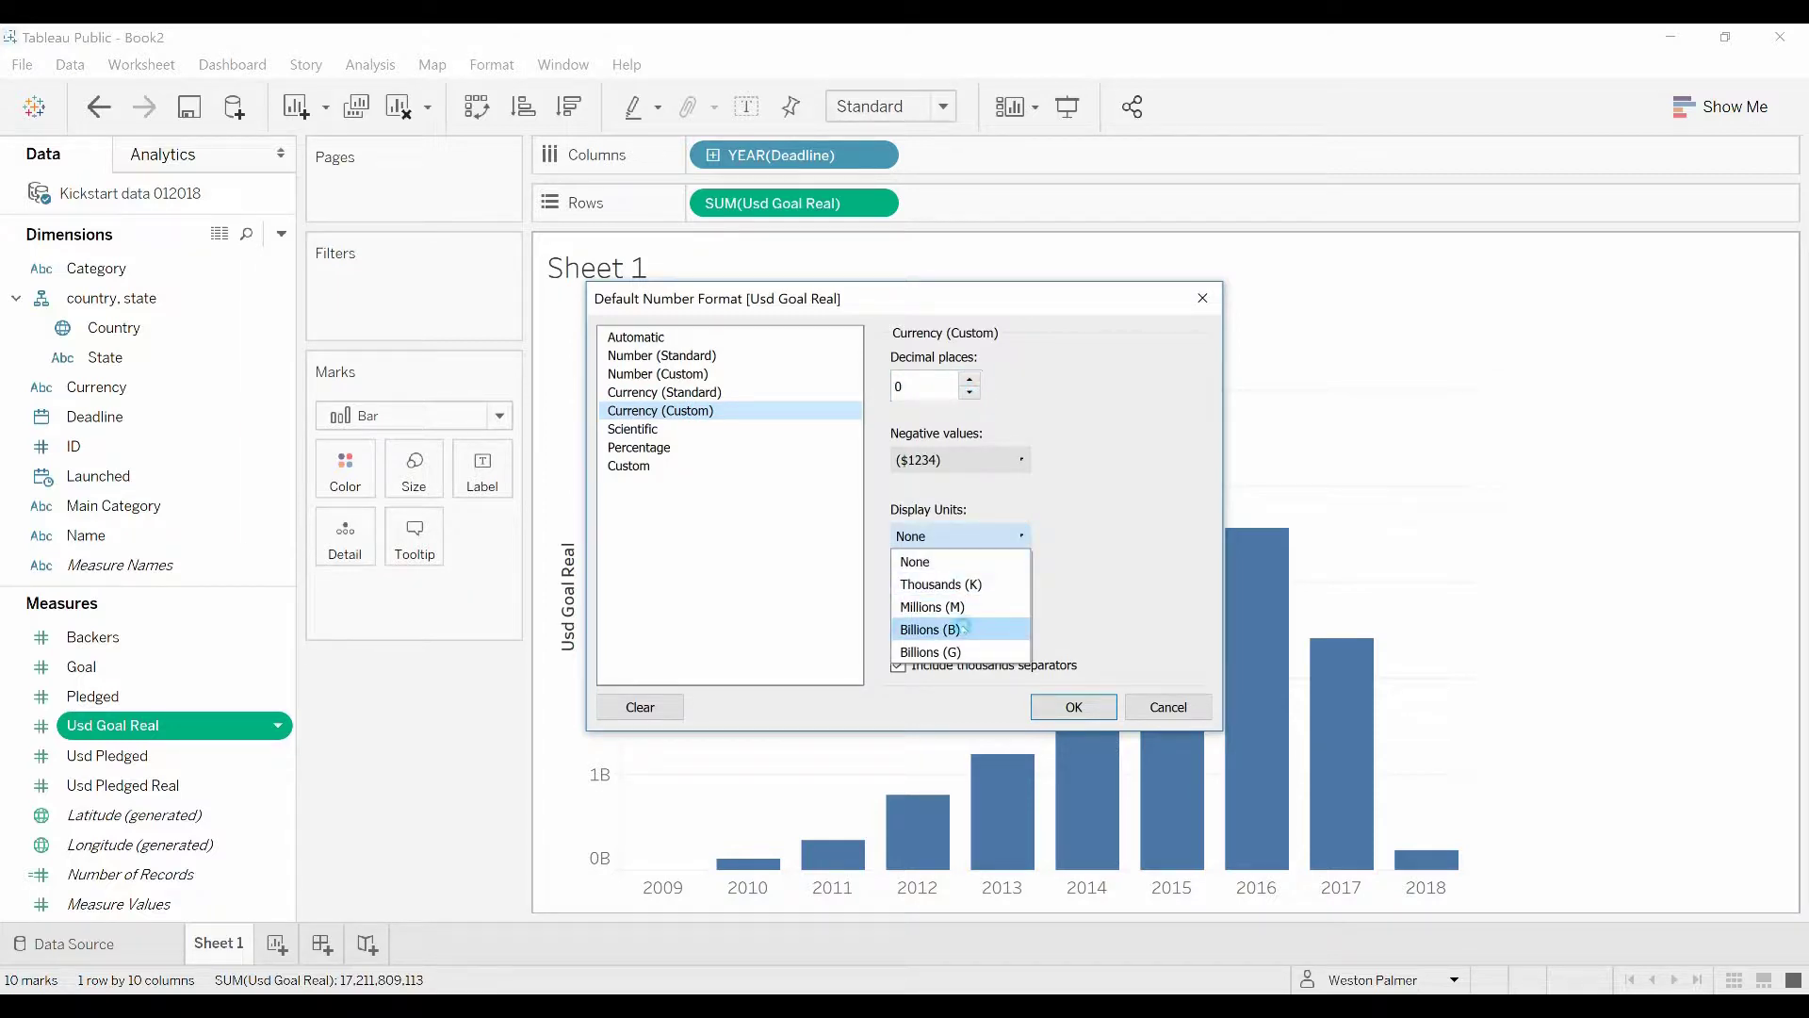
{"action": "left_click", "coordinate": [965, 629]}
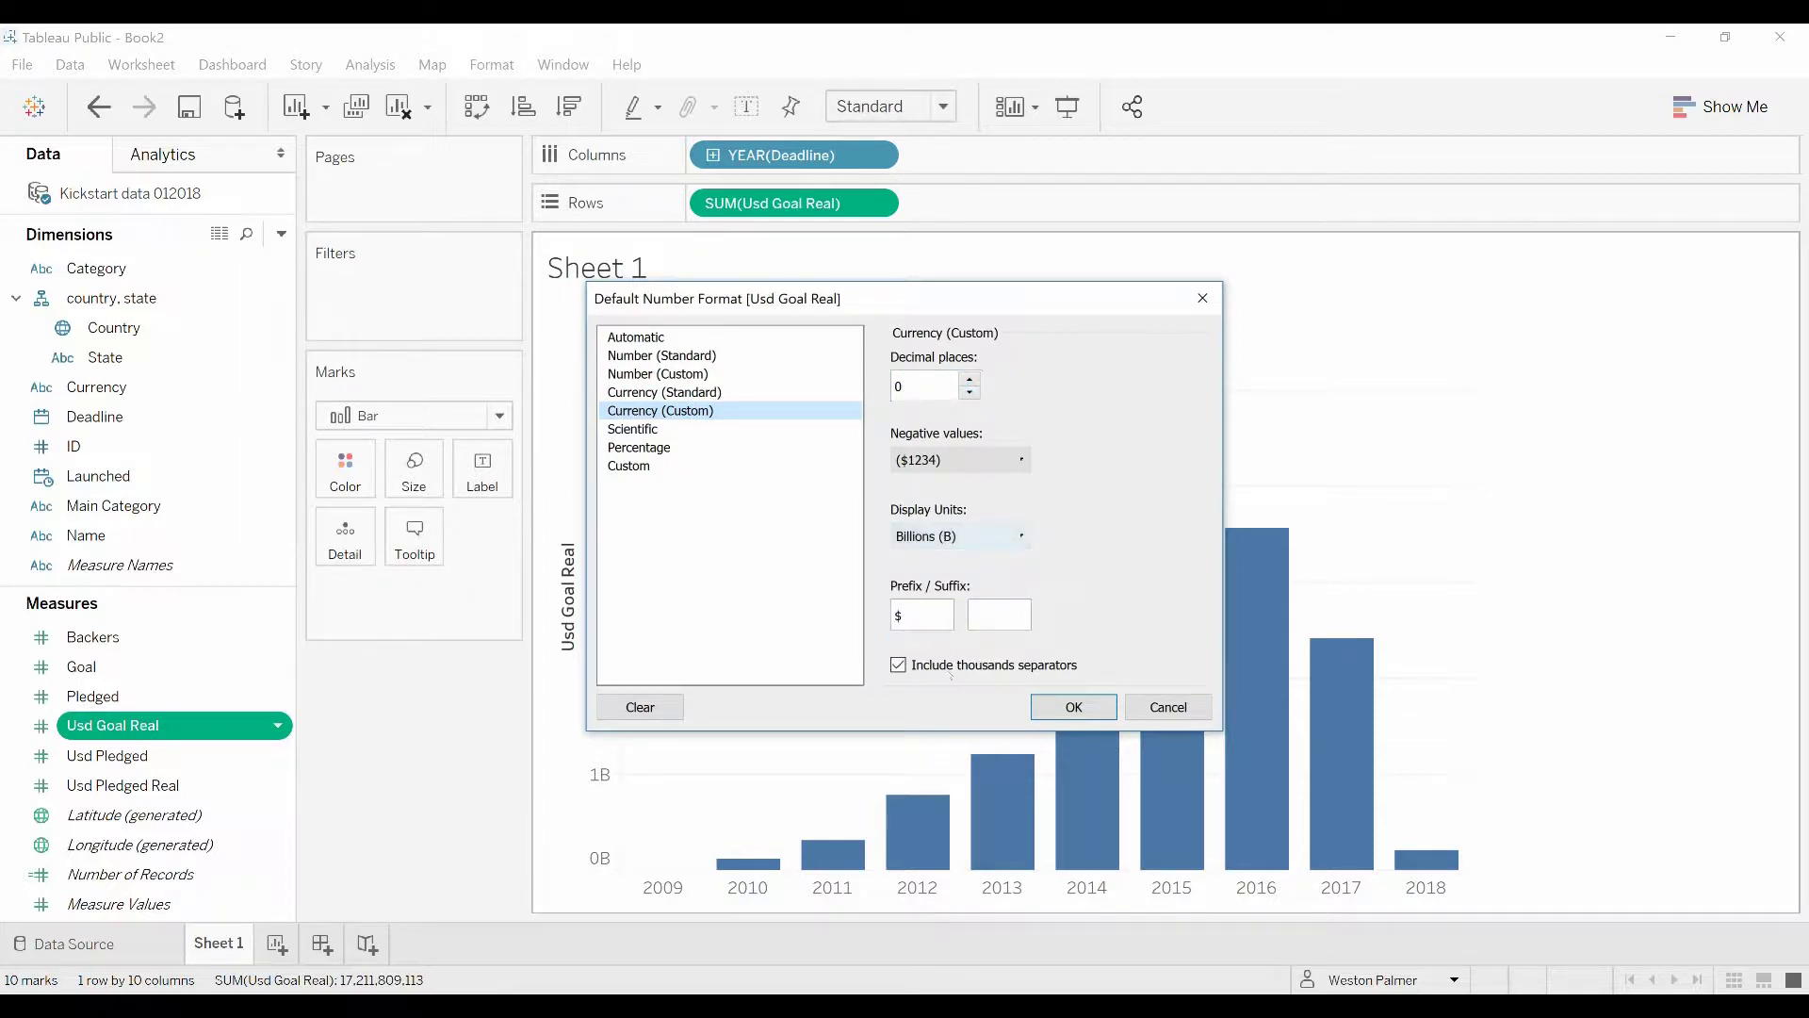
{"action": "left_click", "coordinate": [930, 626]}
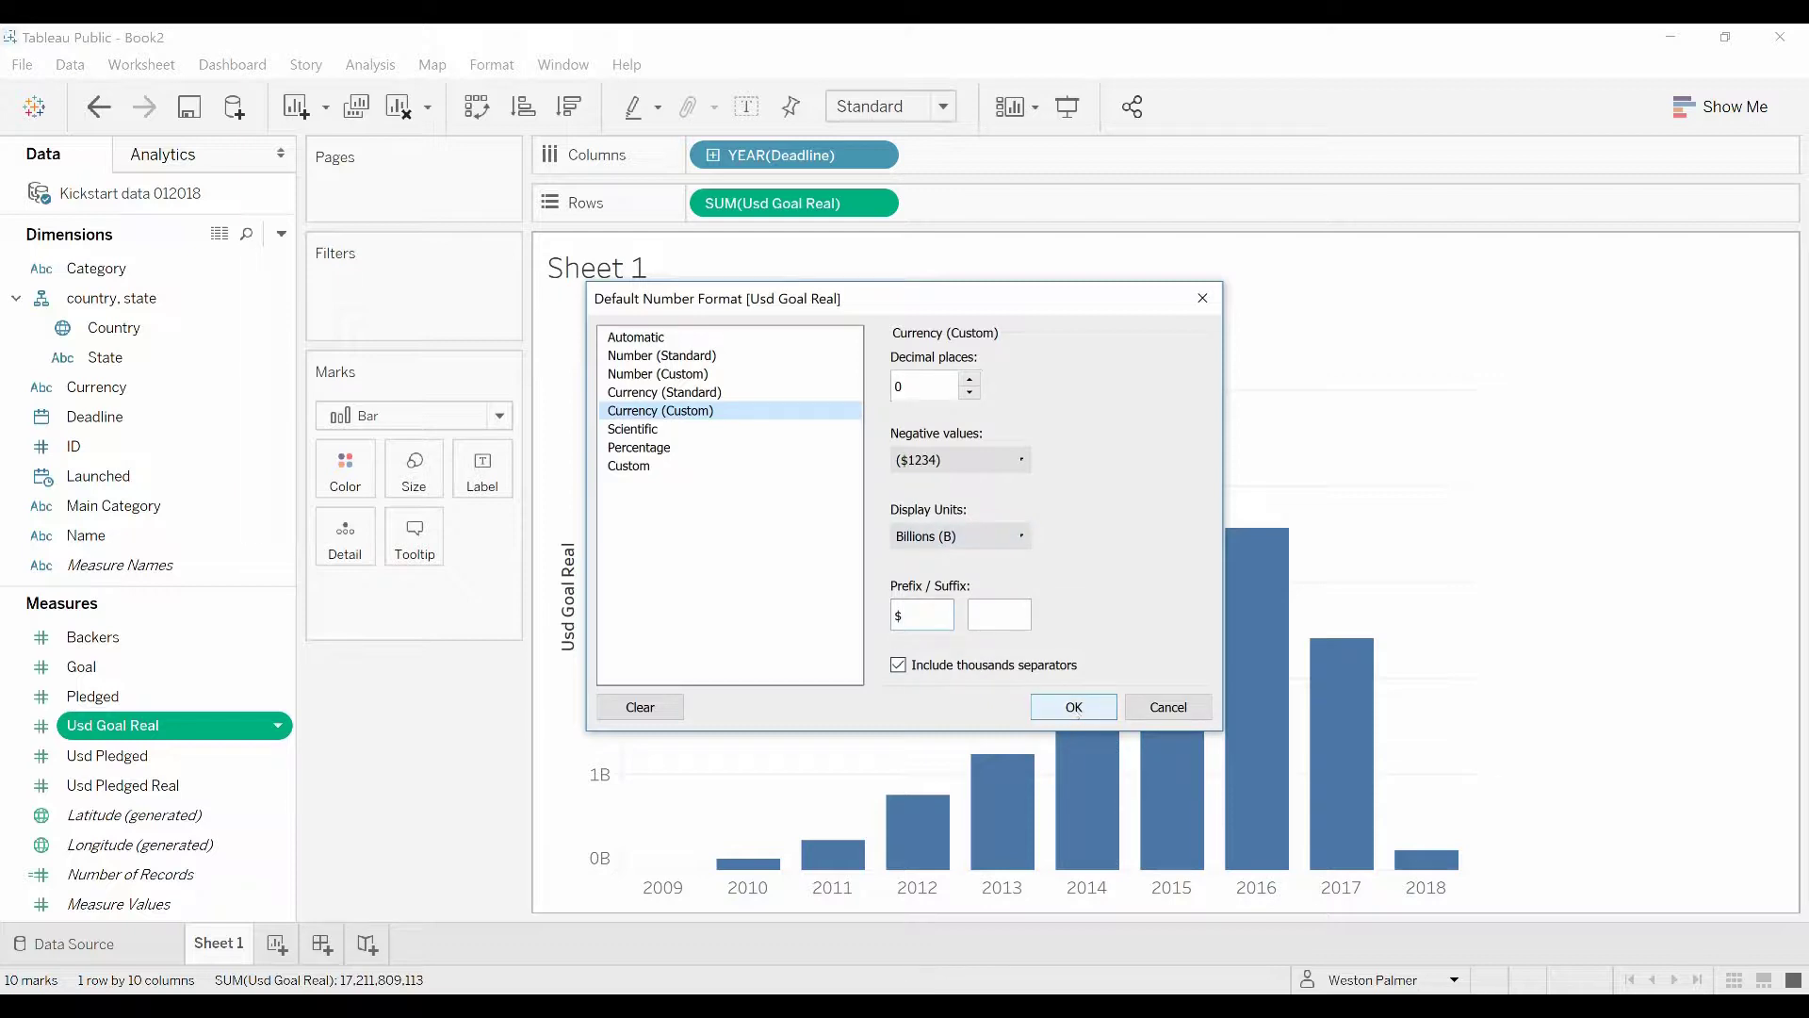
{"action": "left_click", "coordinate": [1075, 709]}
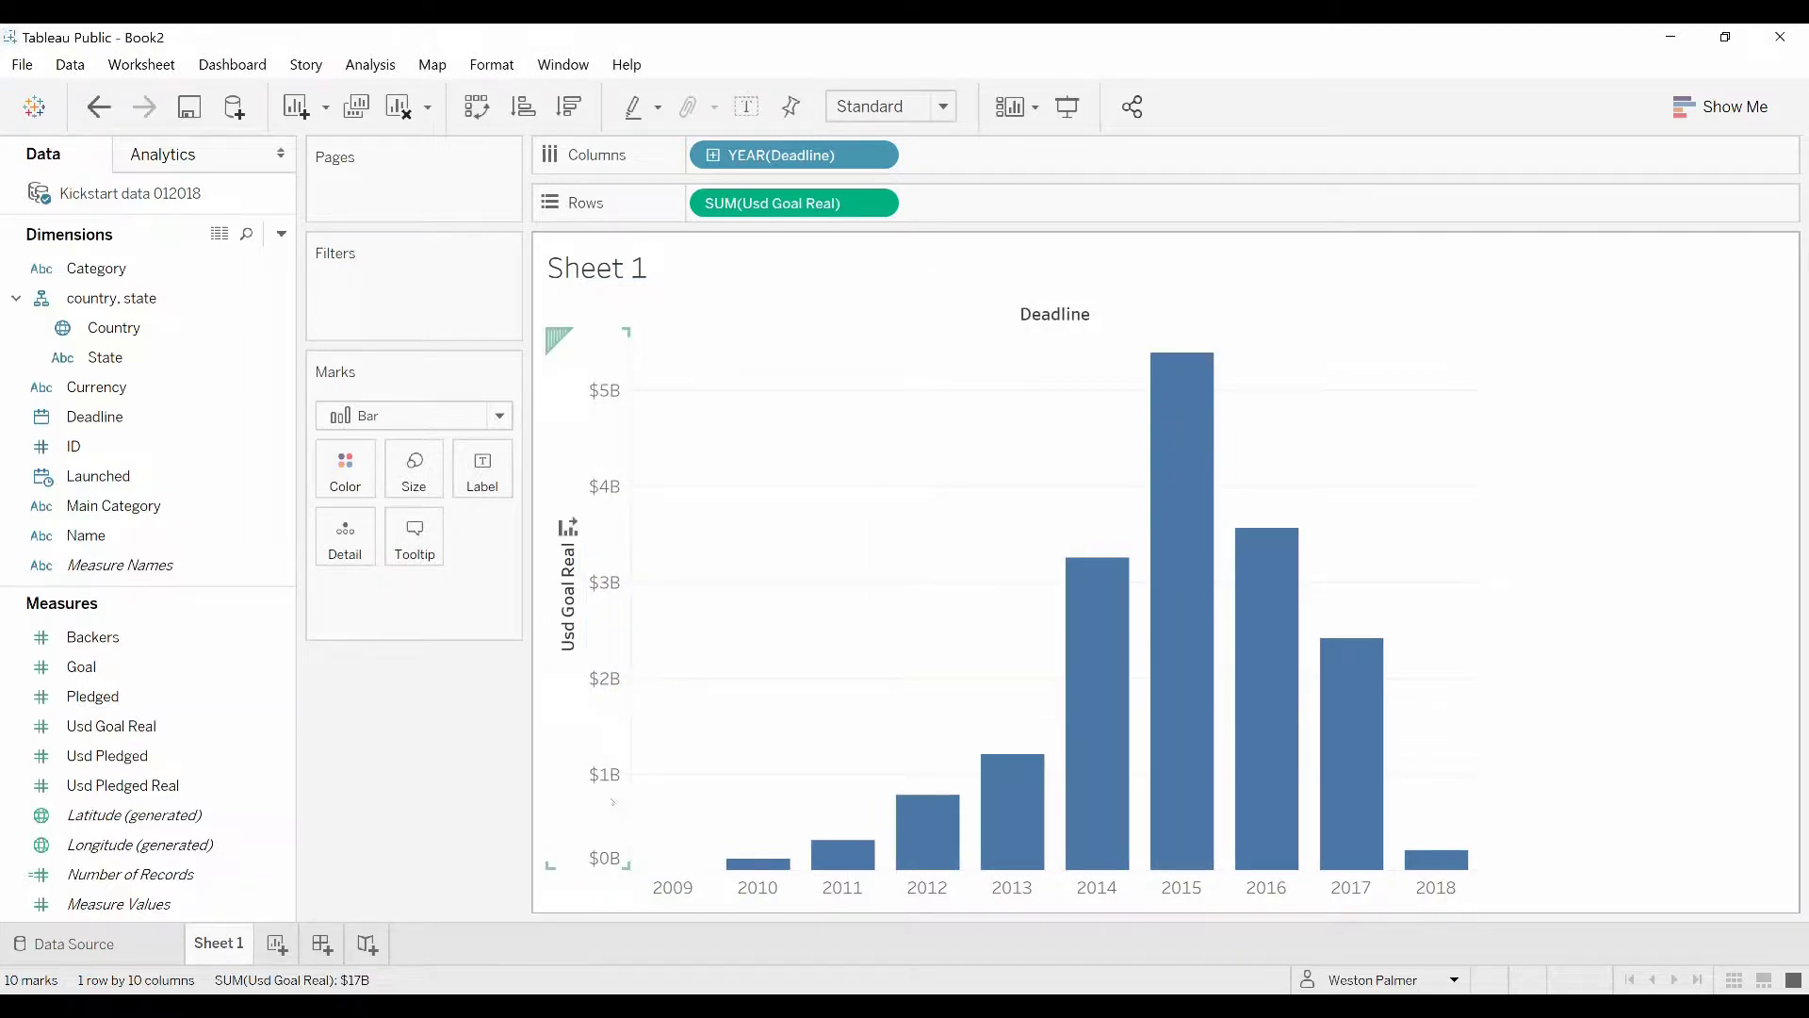
Put Usd Goal Real on Label so each bar shows its billions total, e.g. $5B for 2015
{"action": "mouse_move", "coordinate": [1081, 622]}
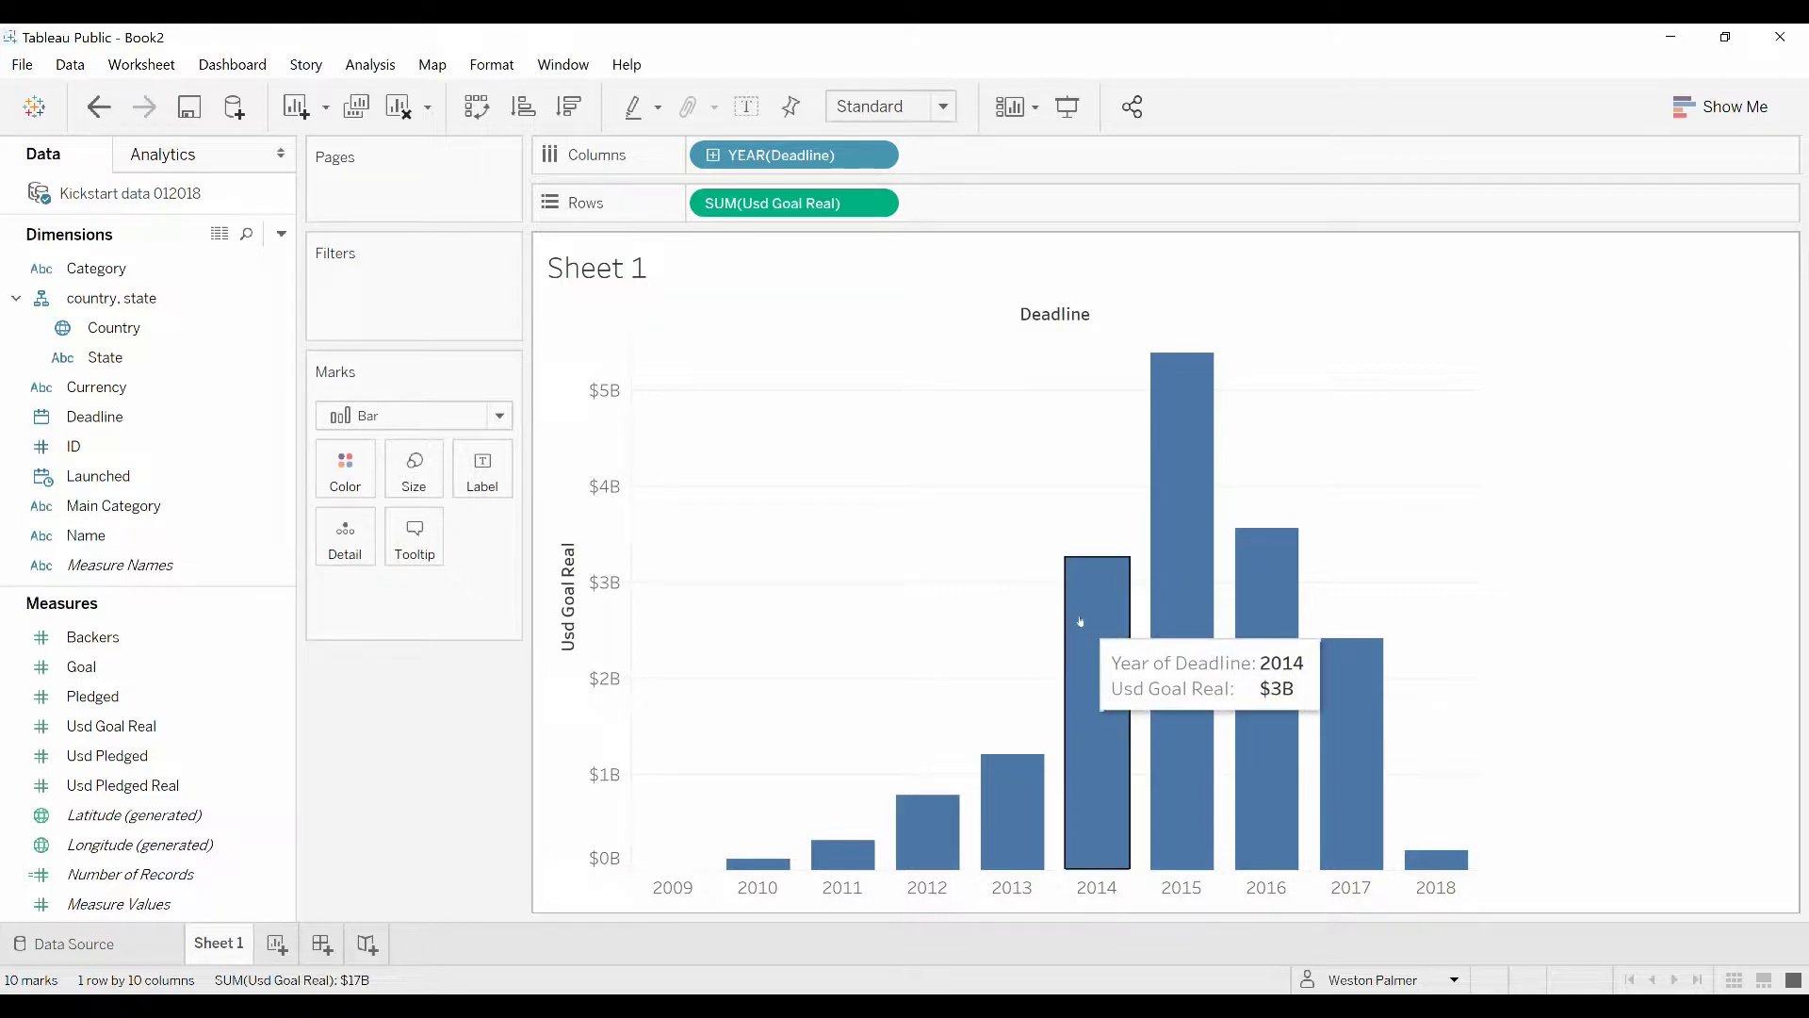
{"action": "mouse_move", "coordinate": [1253, 589]}
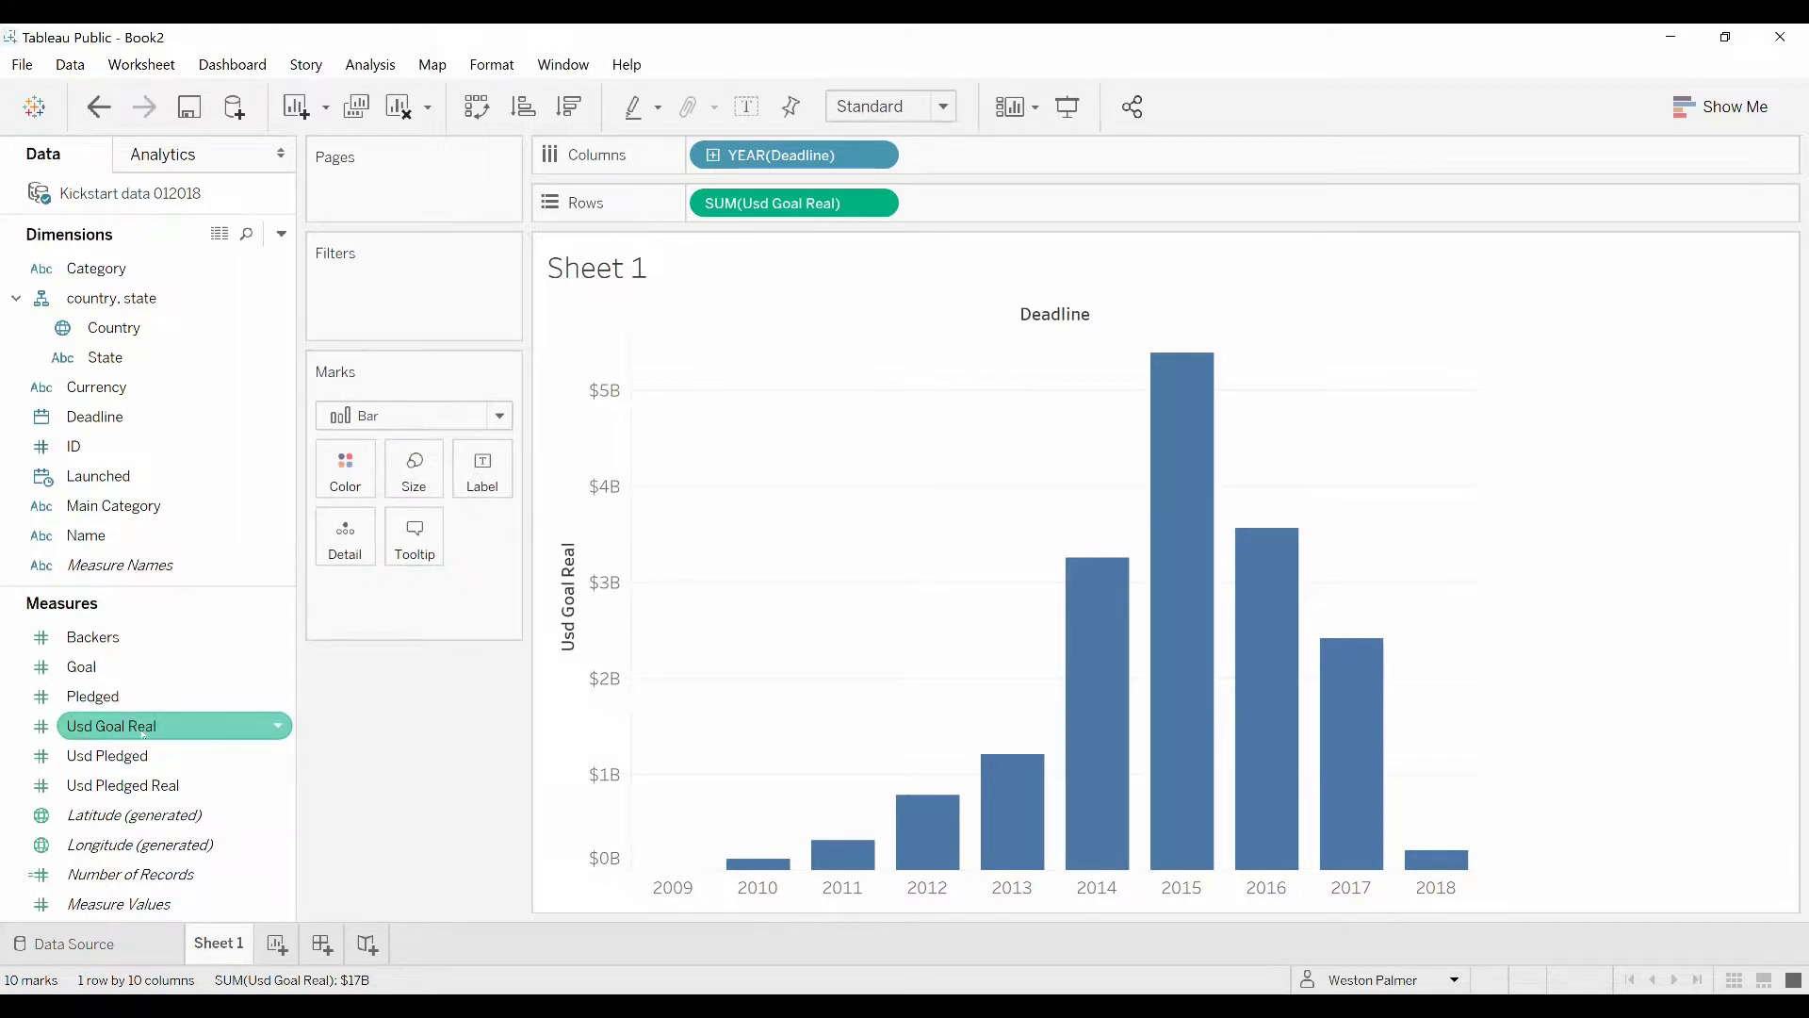
{"action": "left_click_drag", "start_coordinate": [143, 731], "coordinate": [482, 472]}
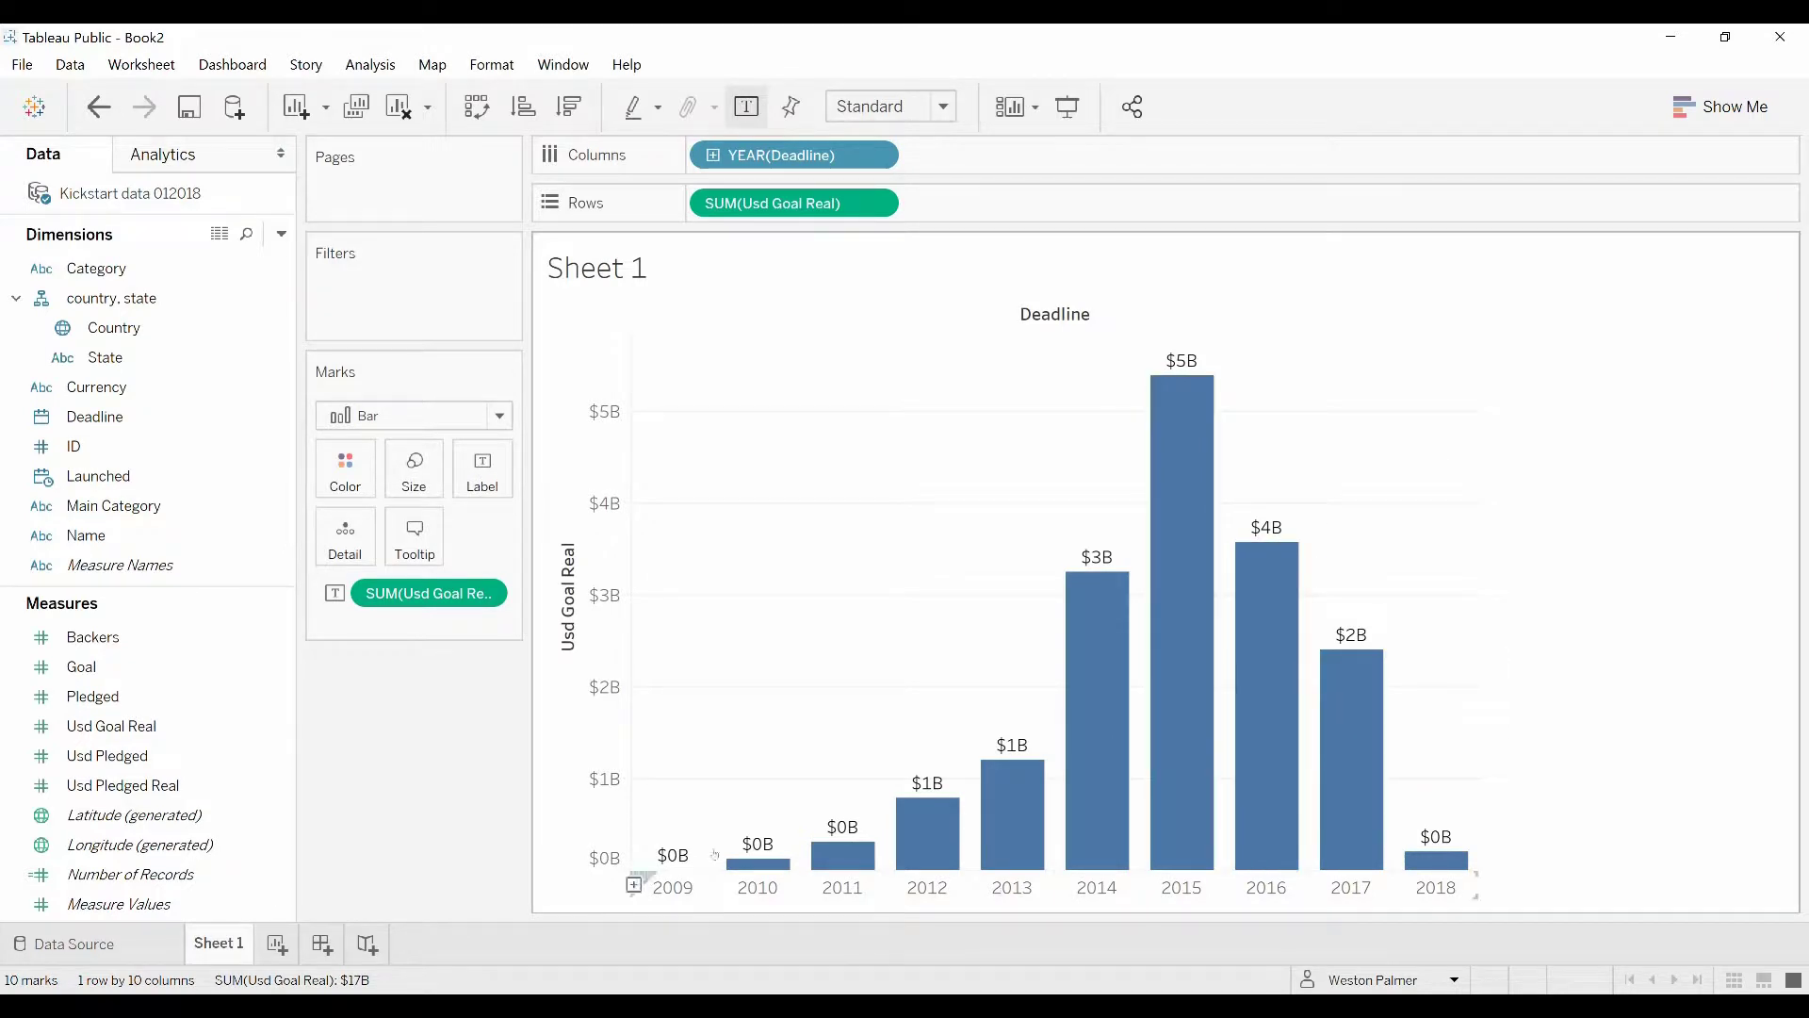
{"action": "mouse_move", "coordinate": [1033, 745]}
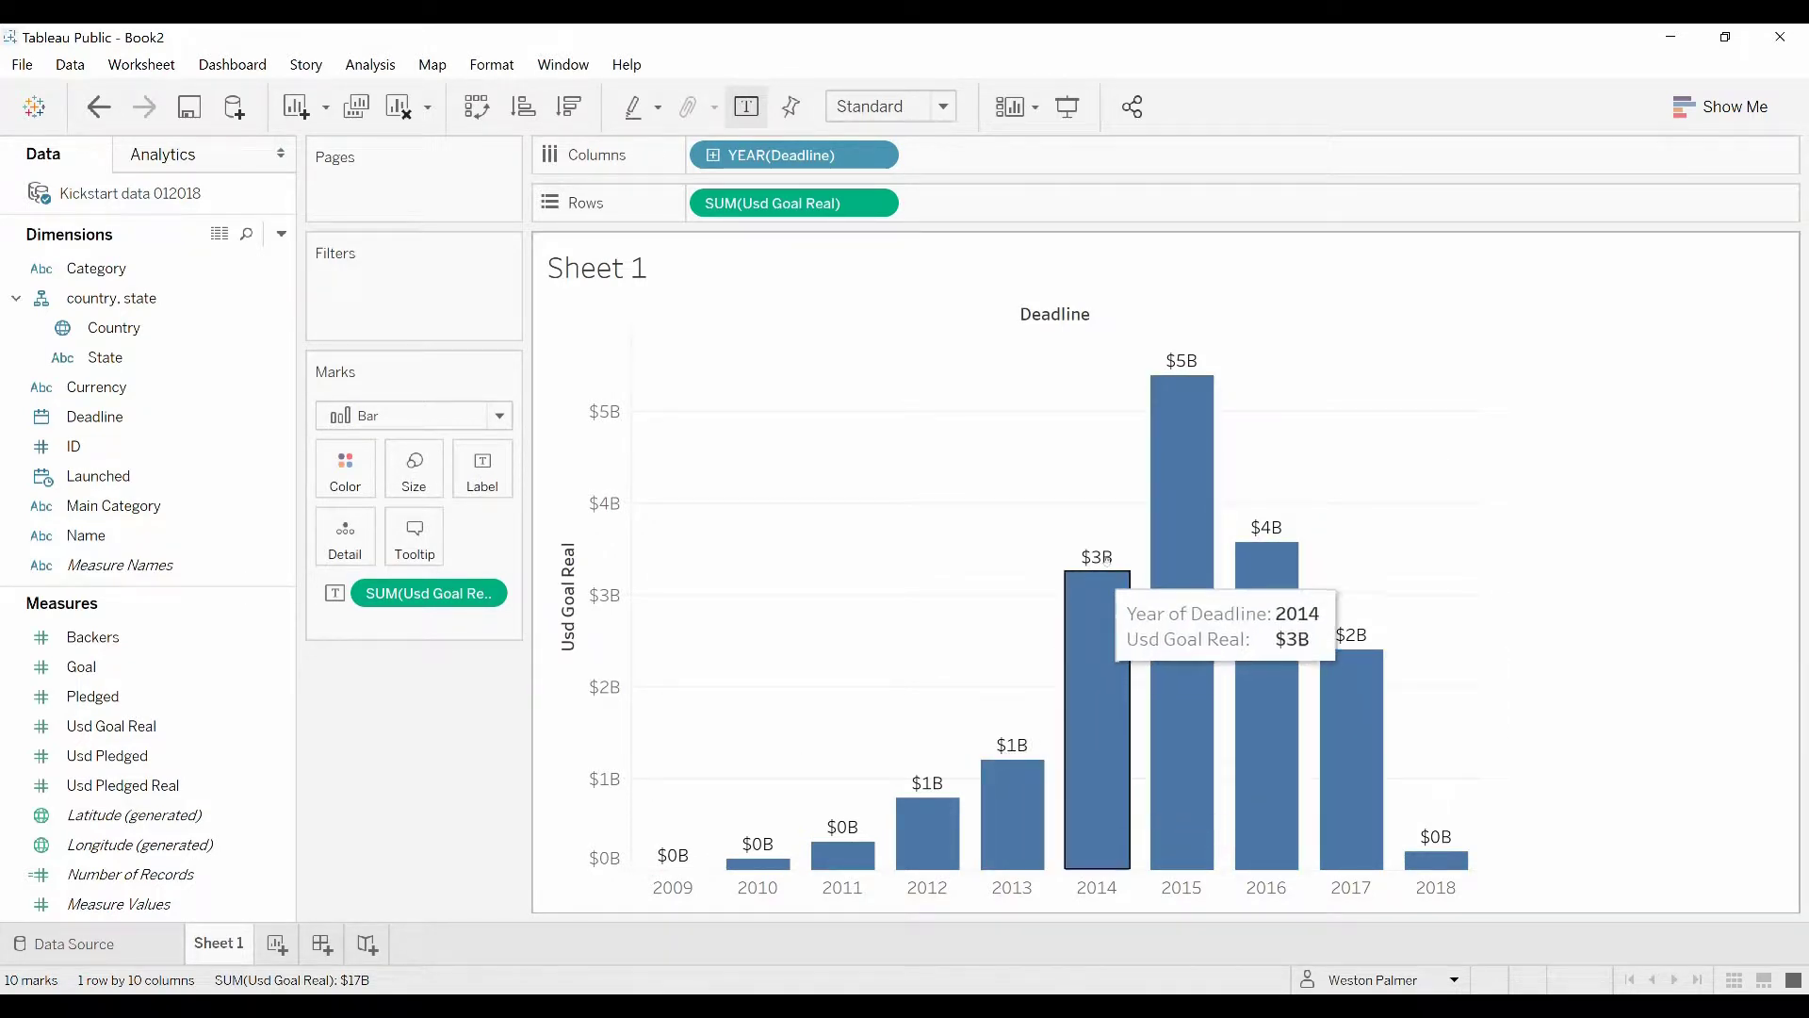
{"action": "mouse_move", "coordinate": [1186, 356]}
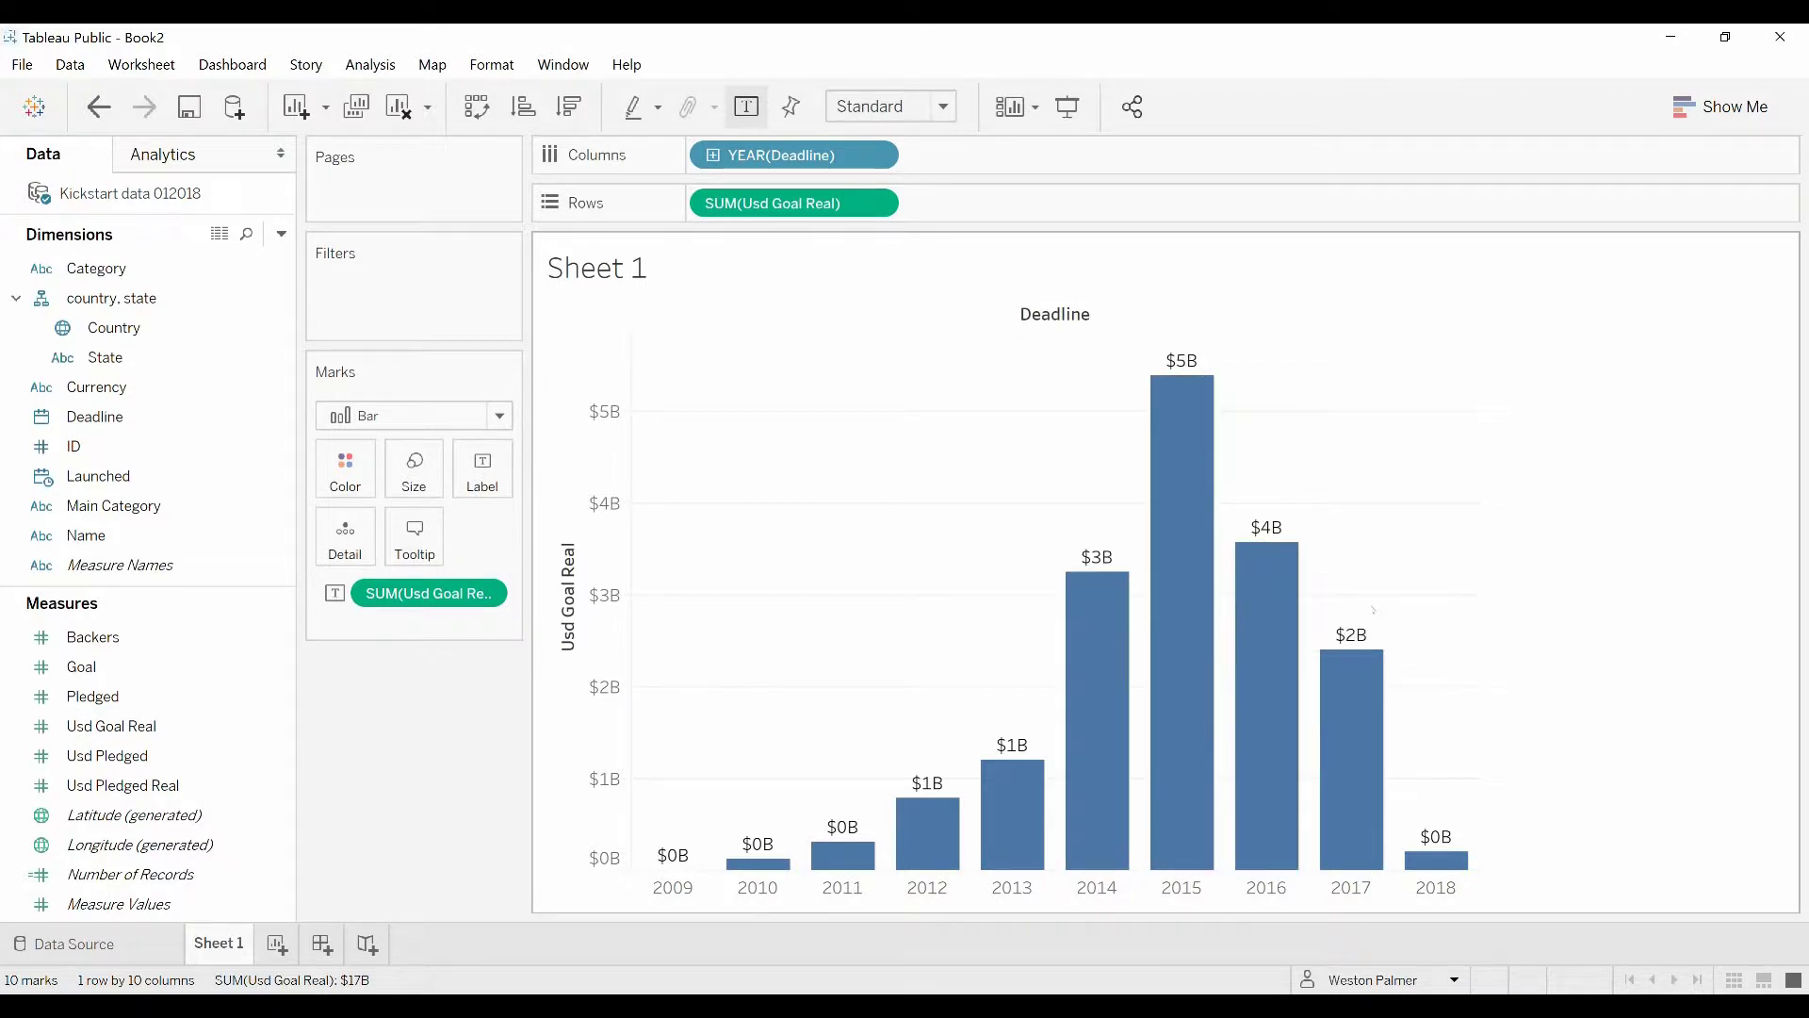
{"action": "right_click", "coordinate": [461, 604]}
Format the bar labels as Currency (Custom) with 1 decimal in Billions (B), e.g. $5.4B
{"action": "left_click", "coordinate": [519, 692]}
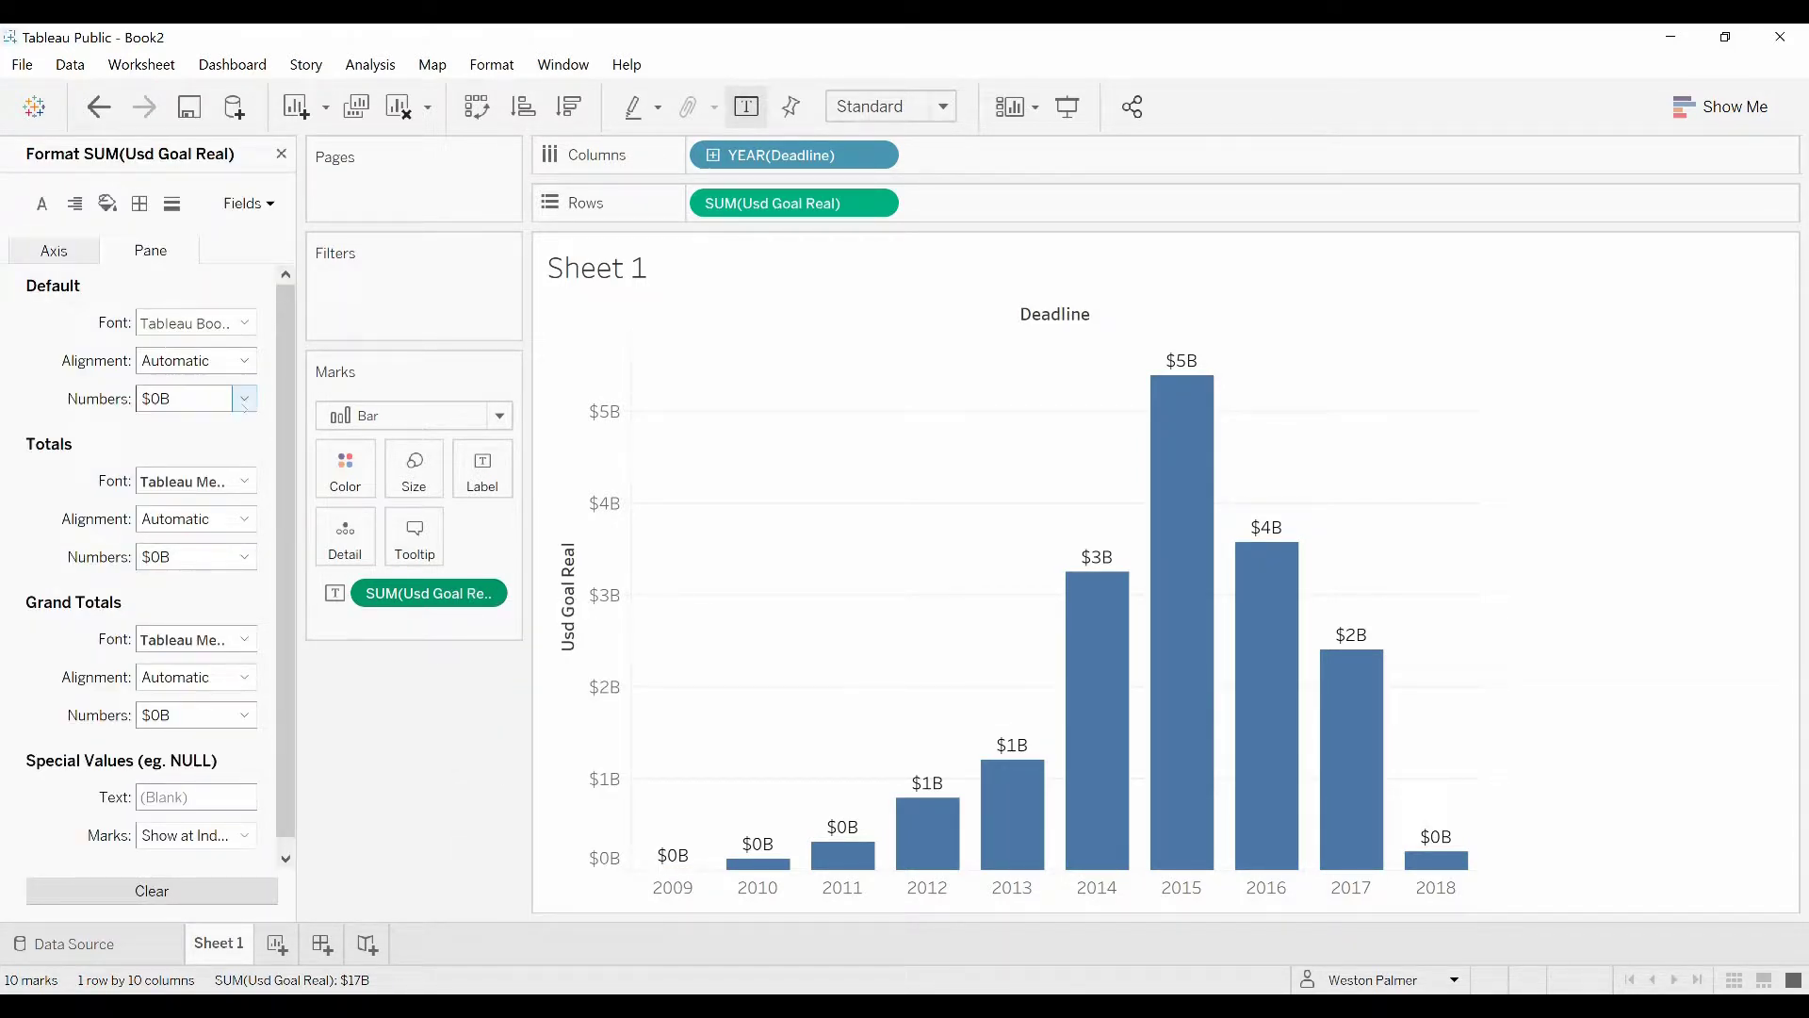
{"action": "left_click", "coordinate": [244, 398]}
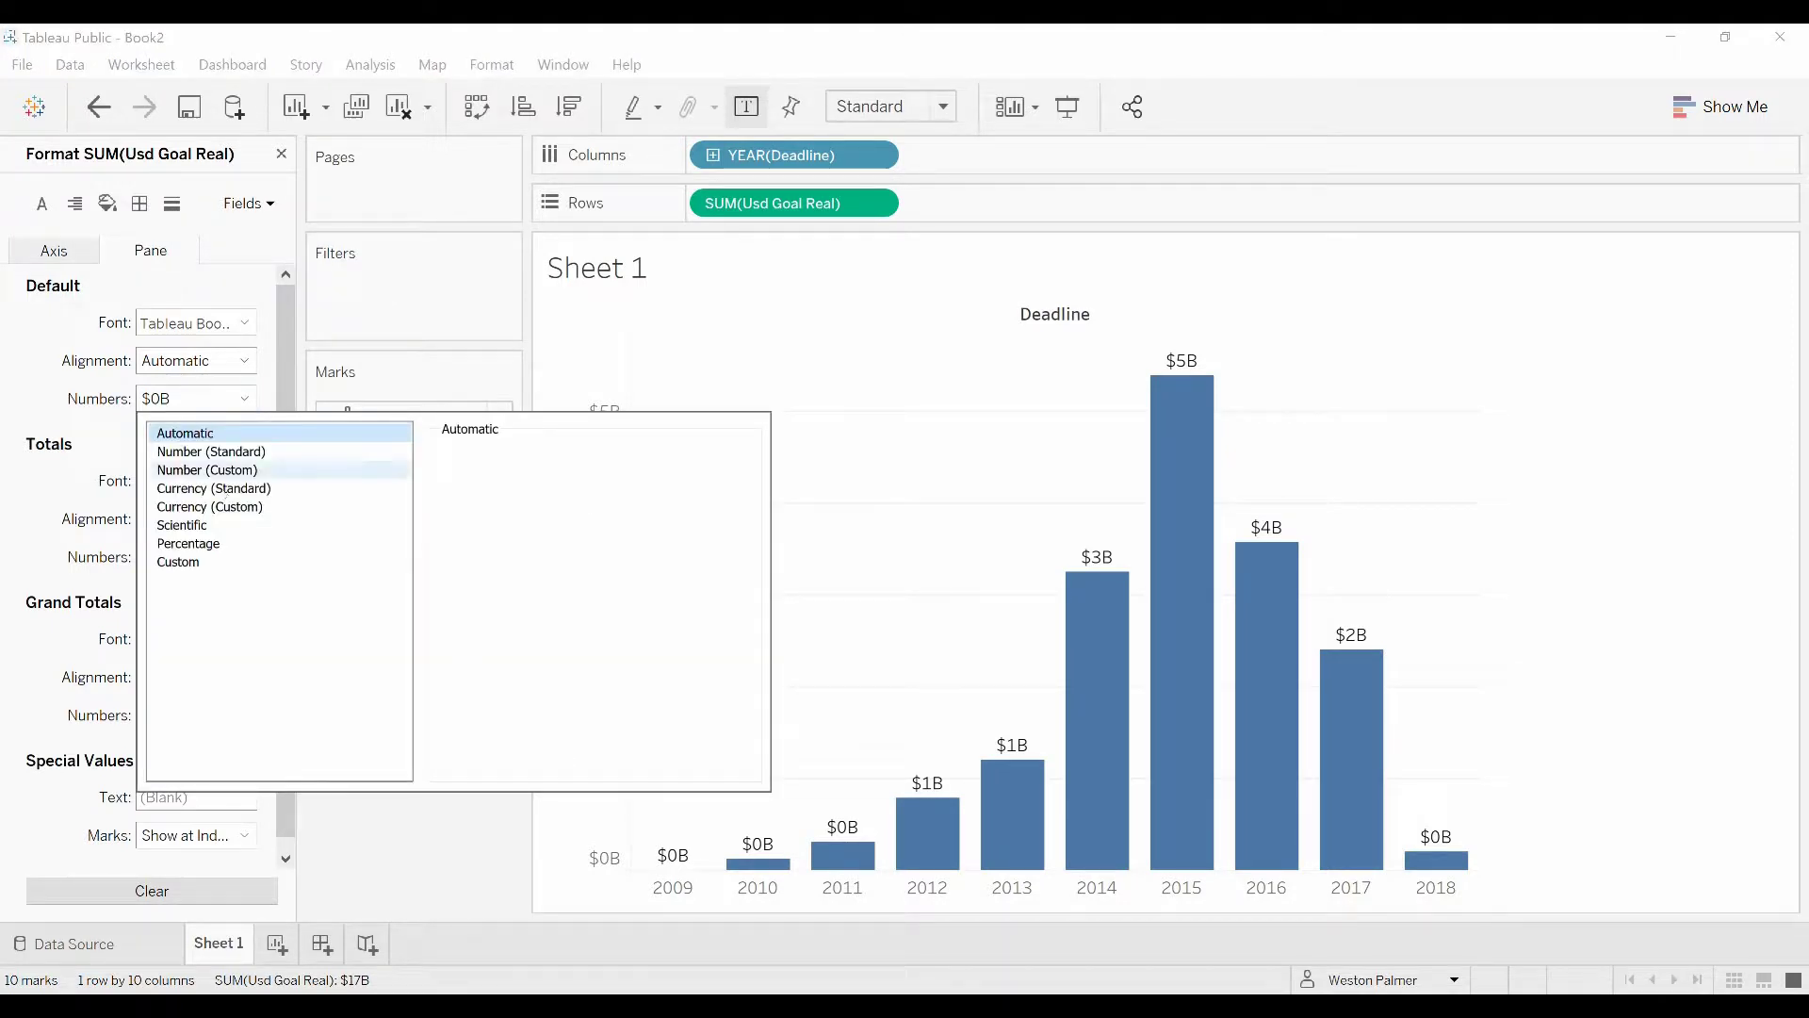
{"action": "left_click", "coordinate": [227, 506]}
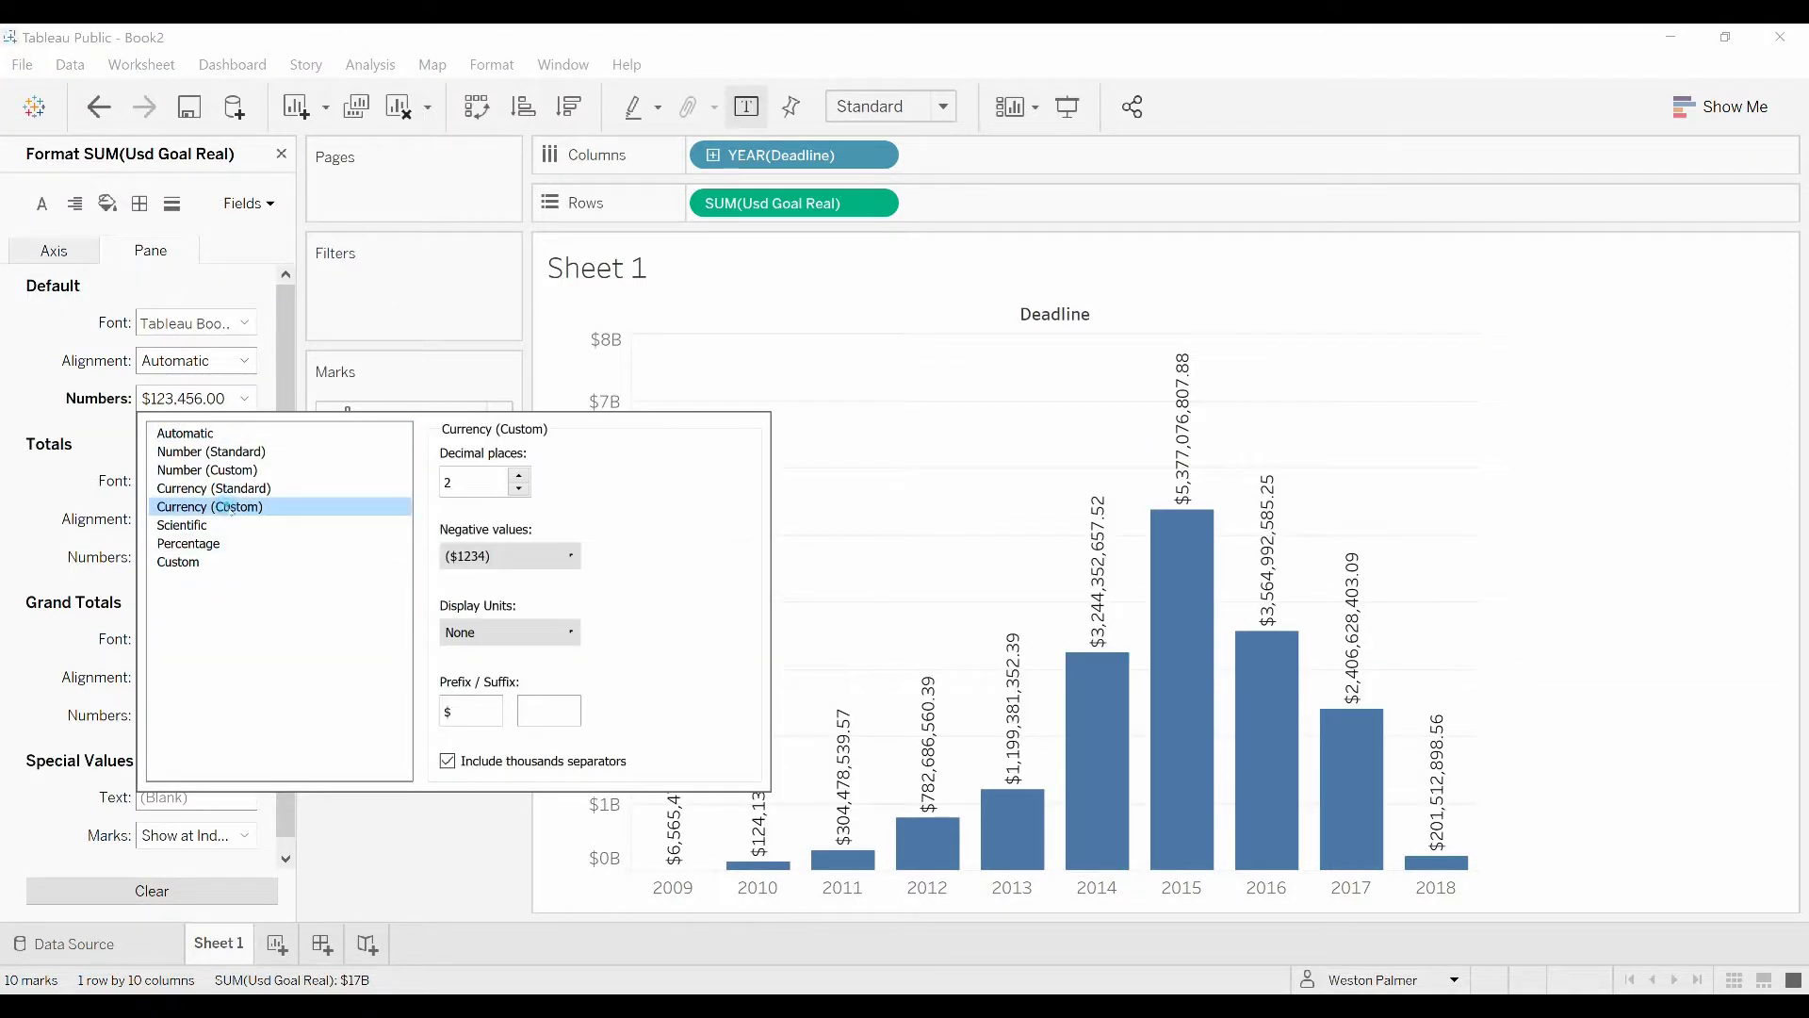
{"action": "left_click", "coordinate": [518, 488]}
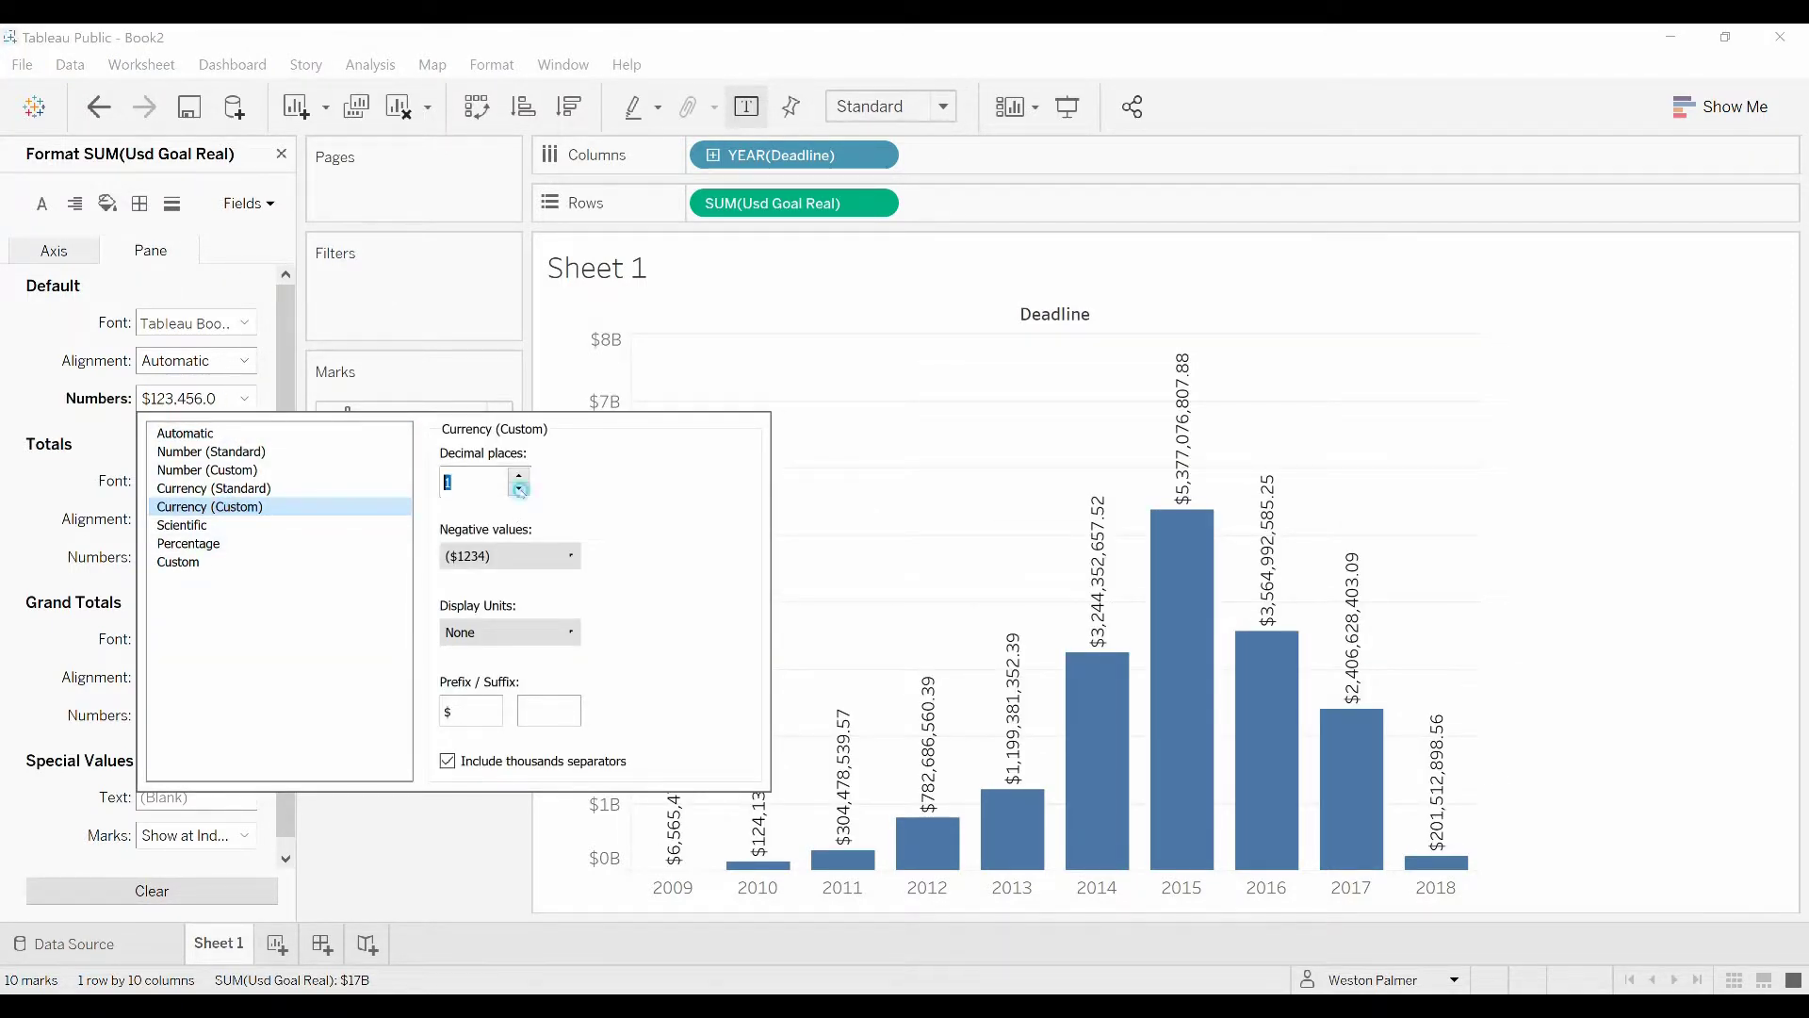
{"action": "left_click", "coordinate": [562, 634]}
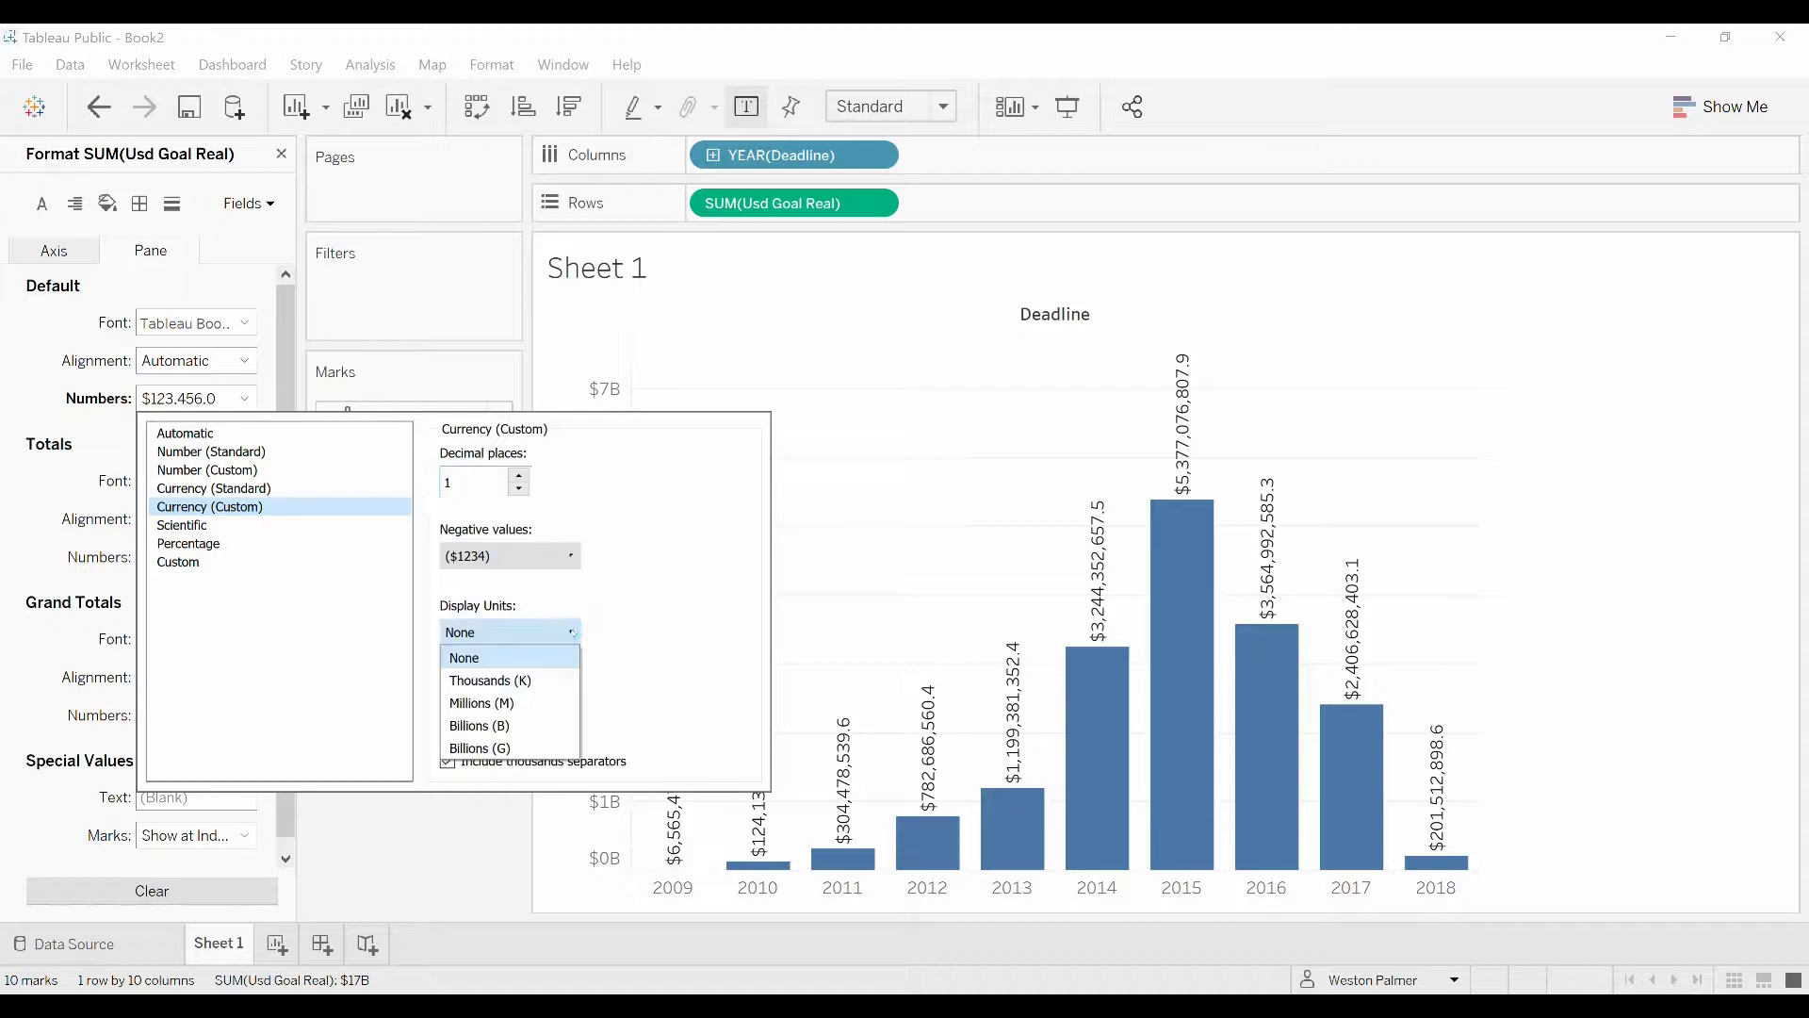
{"action": "left_click", "coordinate": [528, 726]}
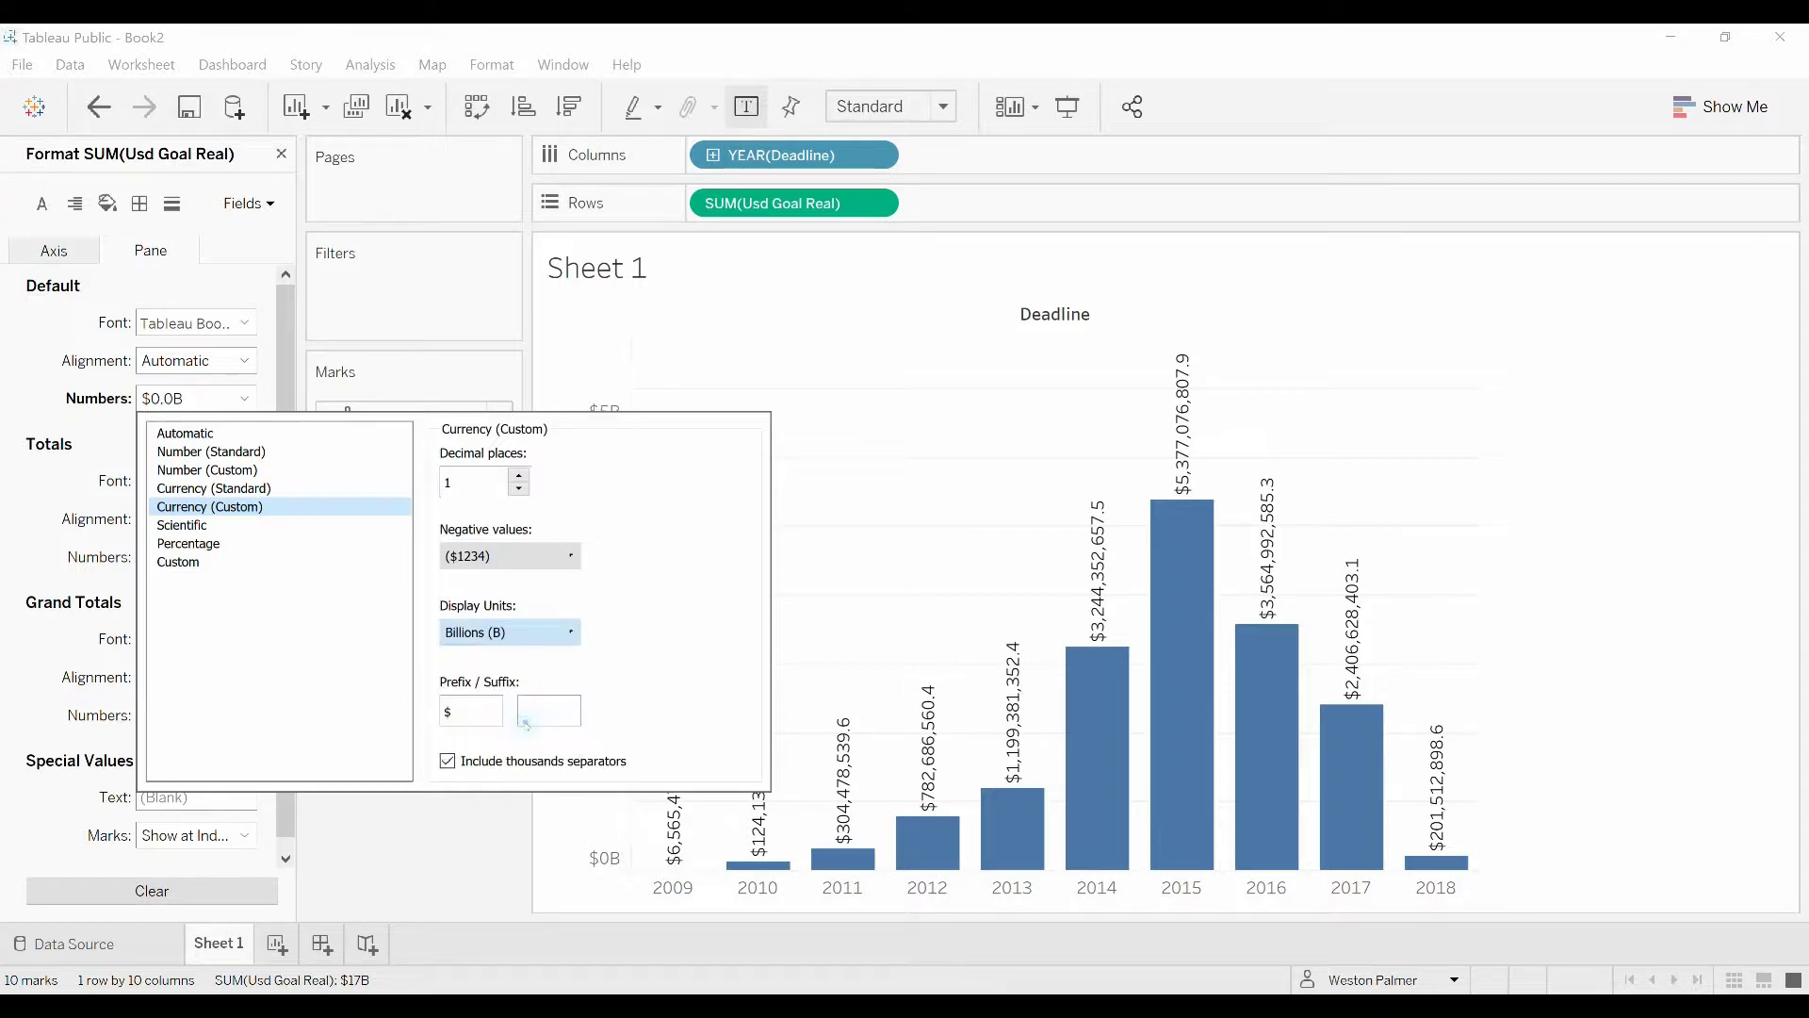
{"action": "left_click", "coordinate": [443, 861]}
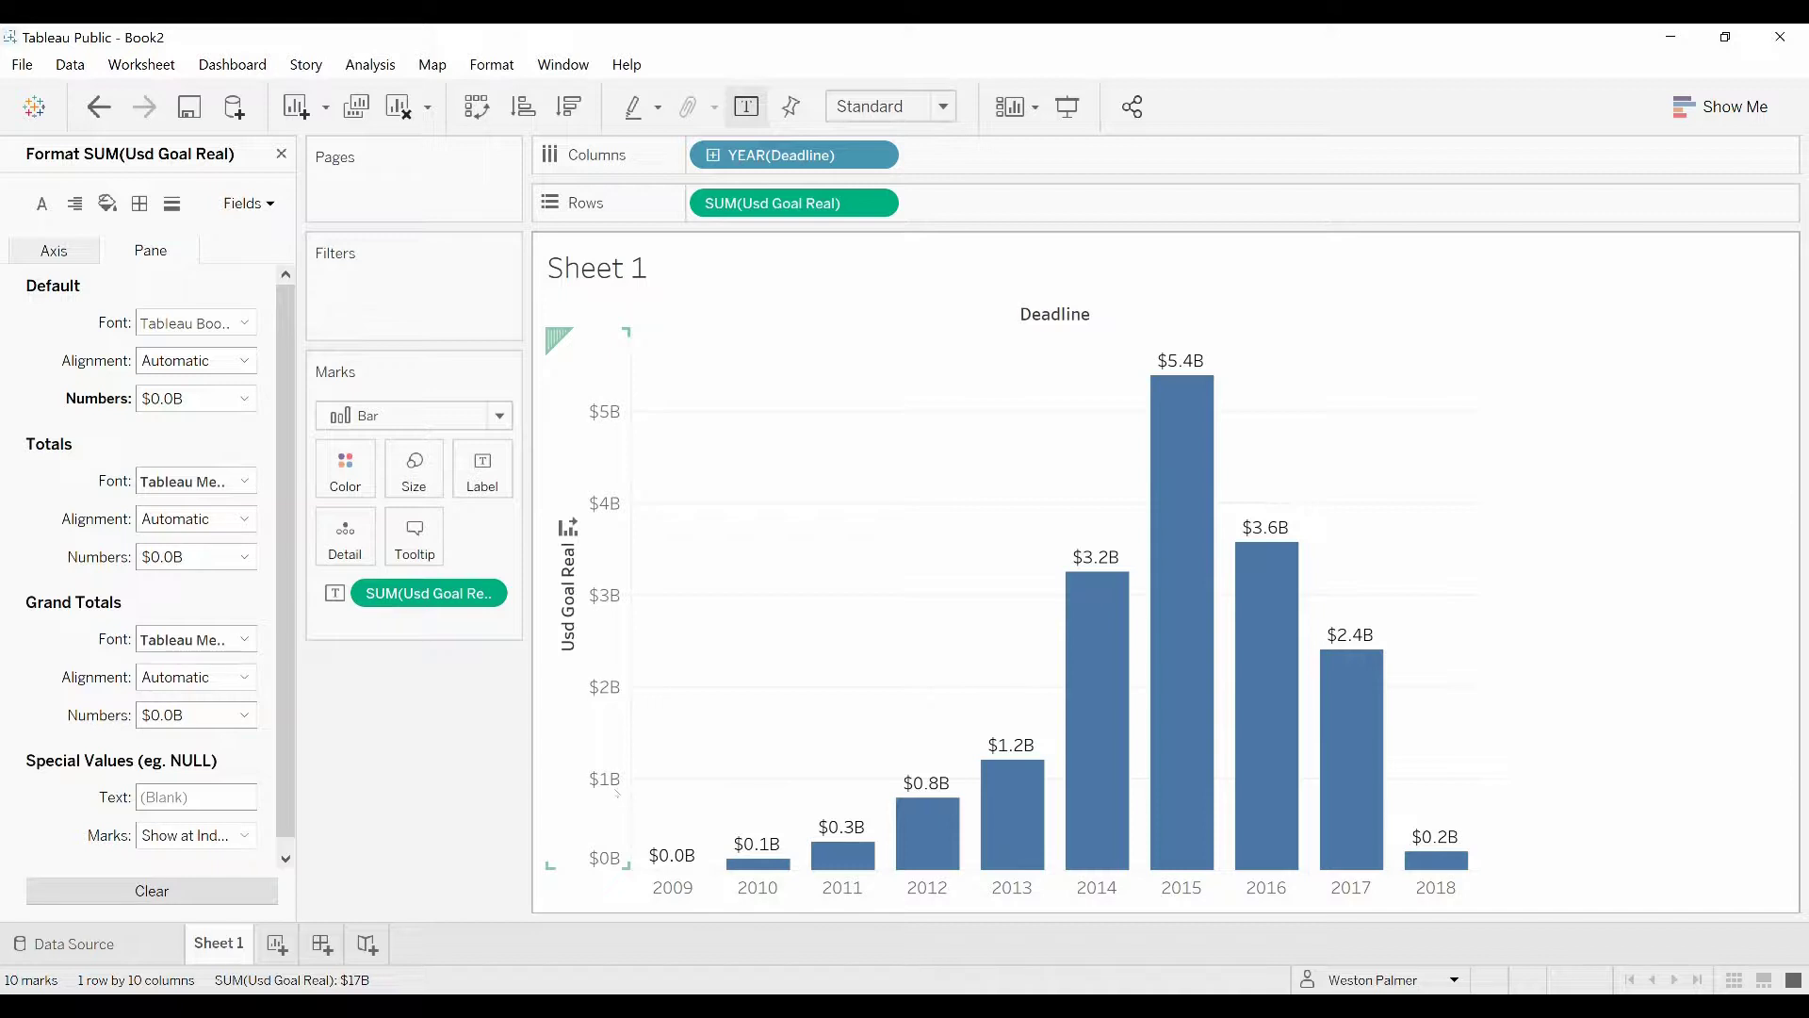
{"action": "mouse_move", "coordinate": [859, 839]}
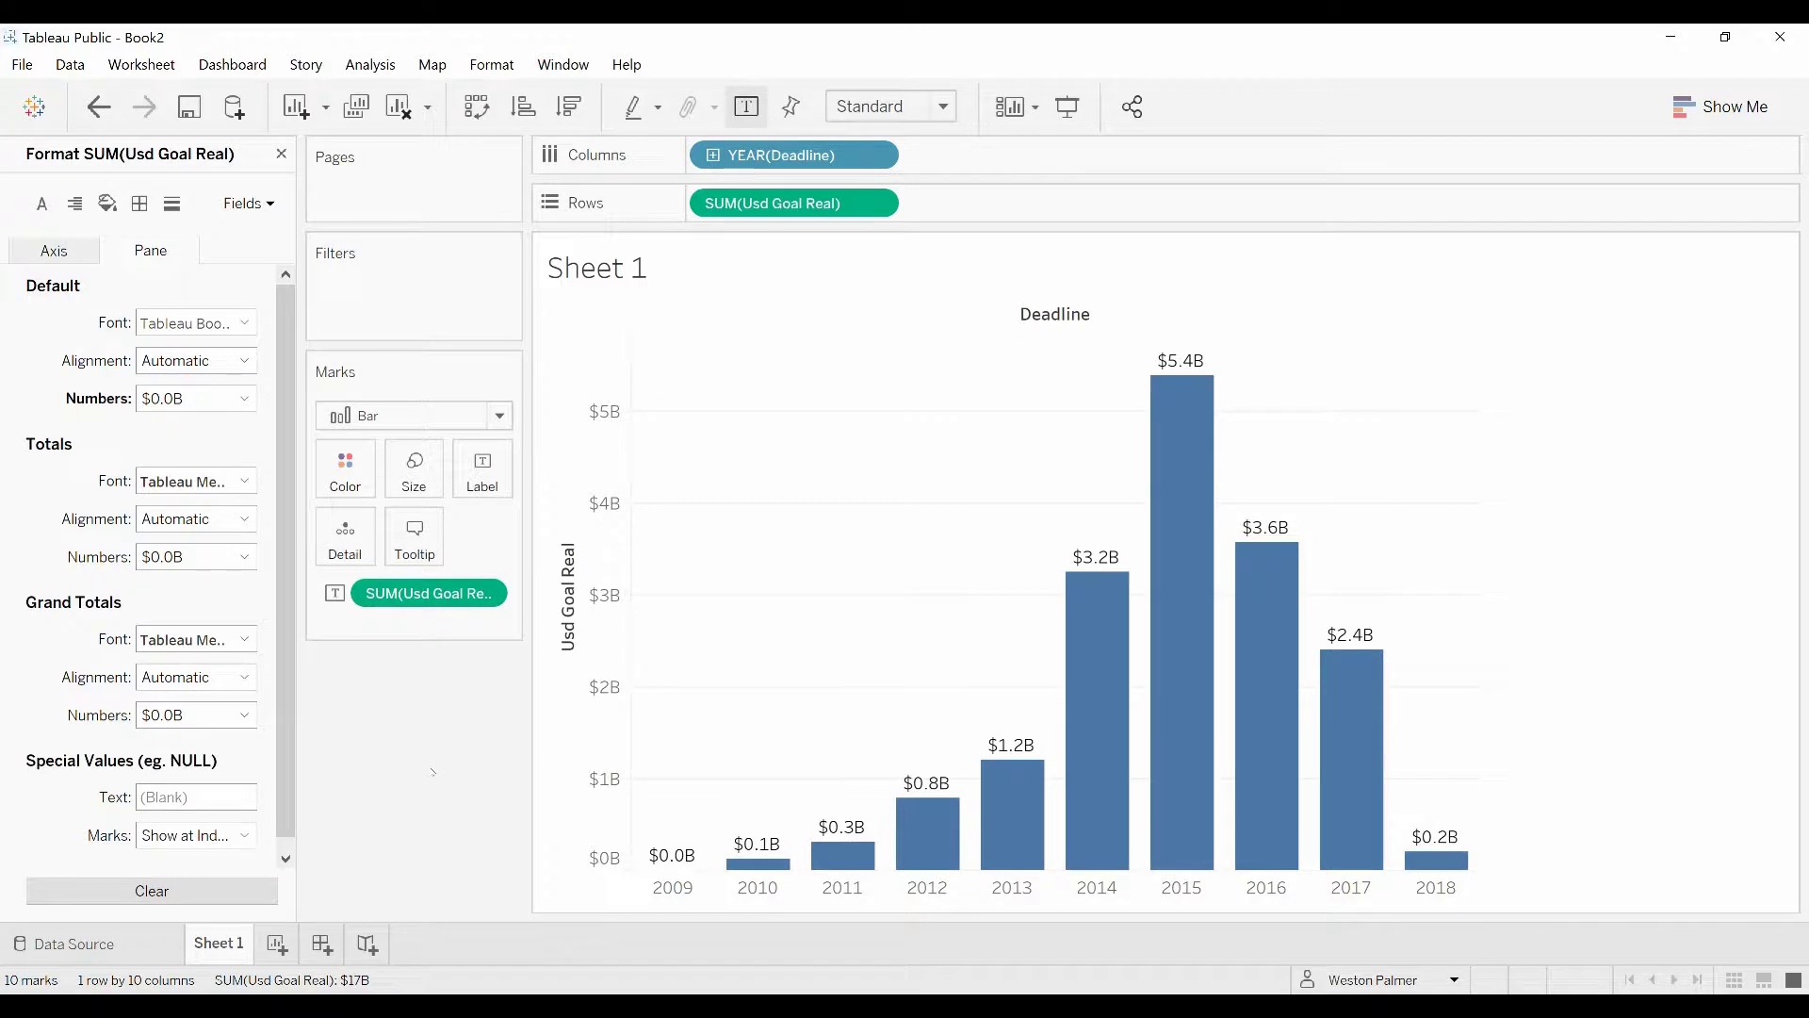
Add Usd Goal Real to Rows a second time and select the lower chart's Marks card
{"action": "left_click", "coordinate": [281, 153]}
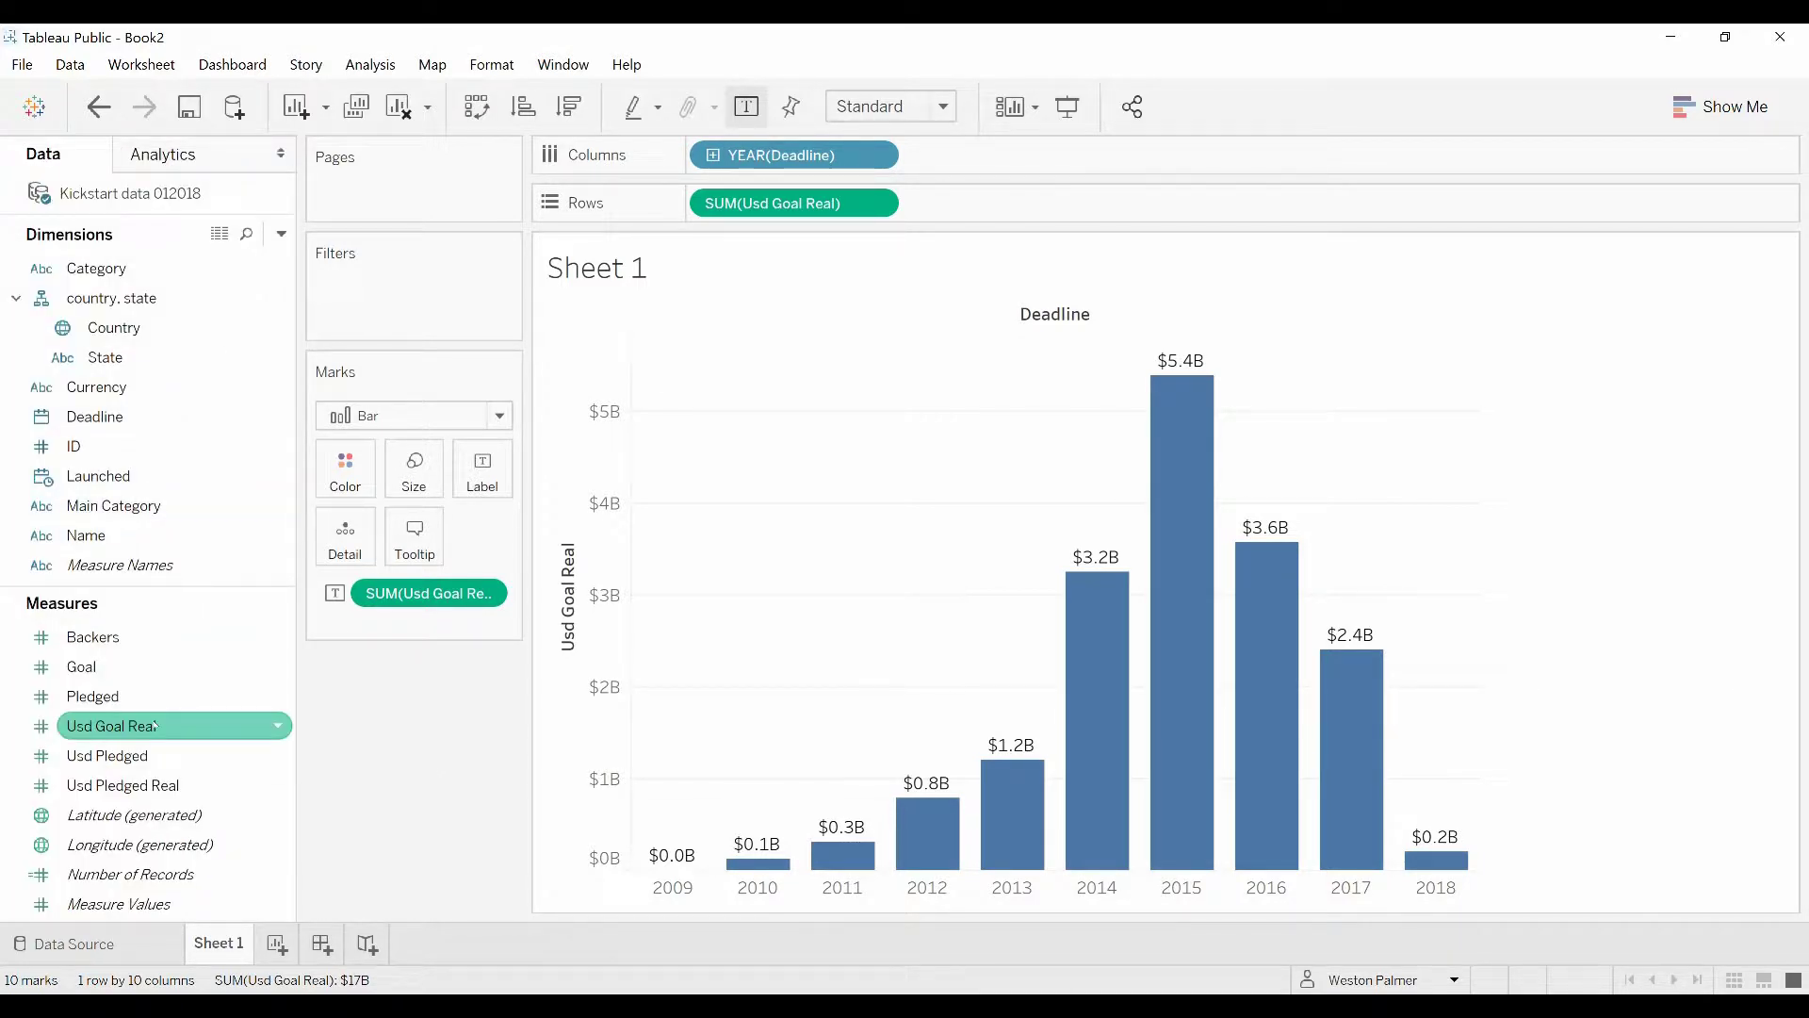
{"action": "left_click_drag", "start_coordinate": [157, 726], "coordinate": [1023, 204]}
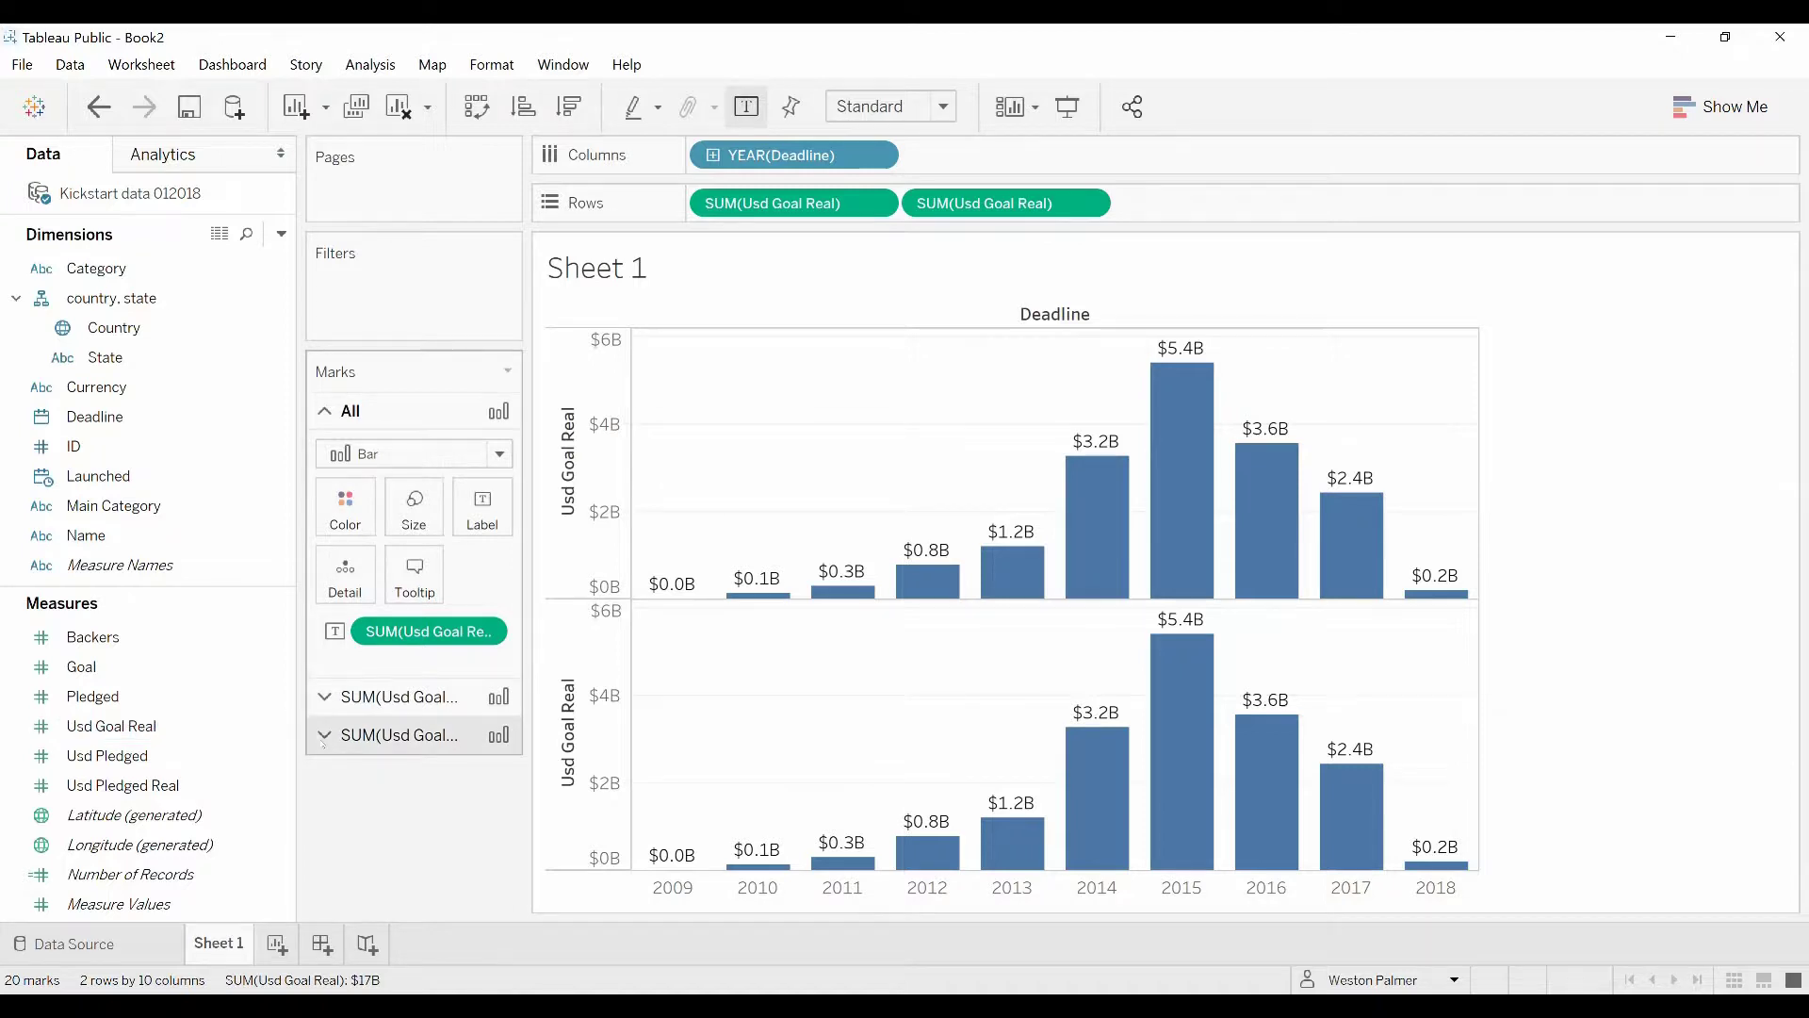
{"action": "left_click", "coordinate": [395, 735]}
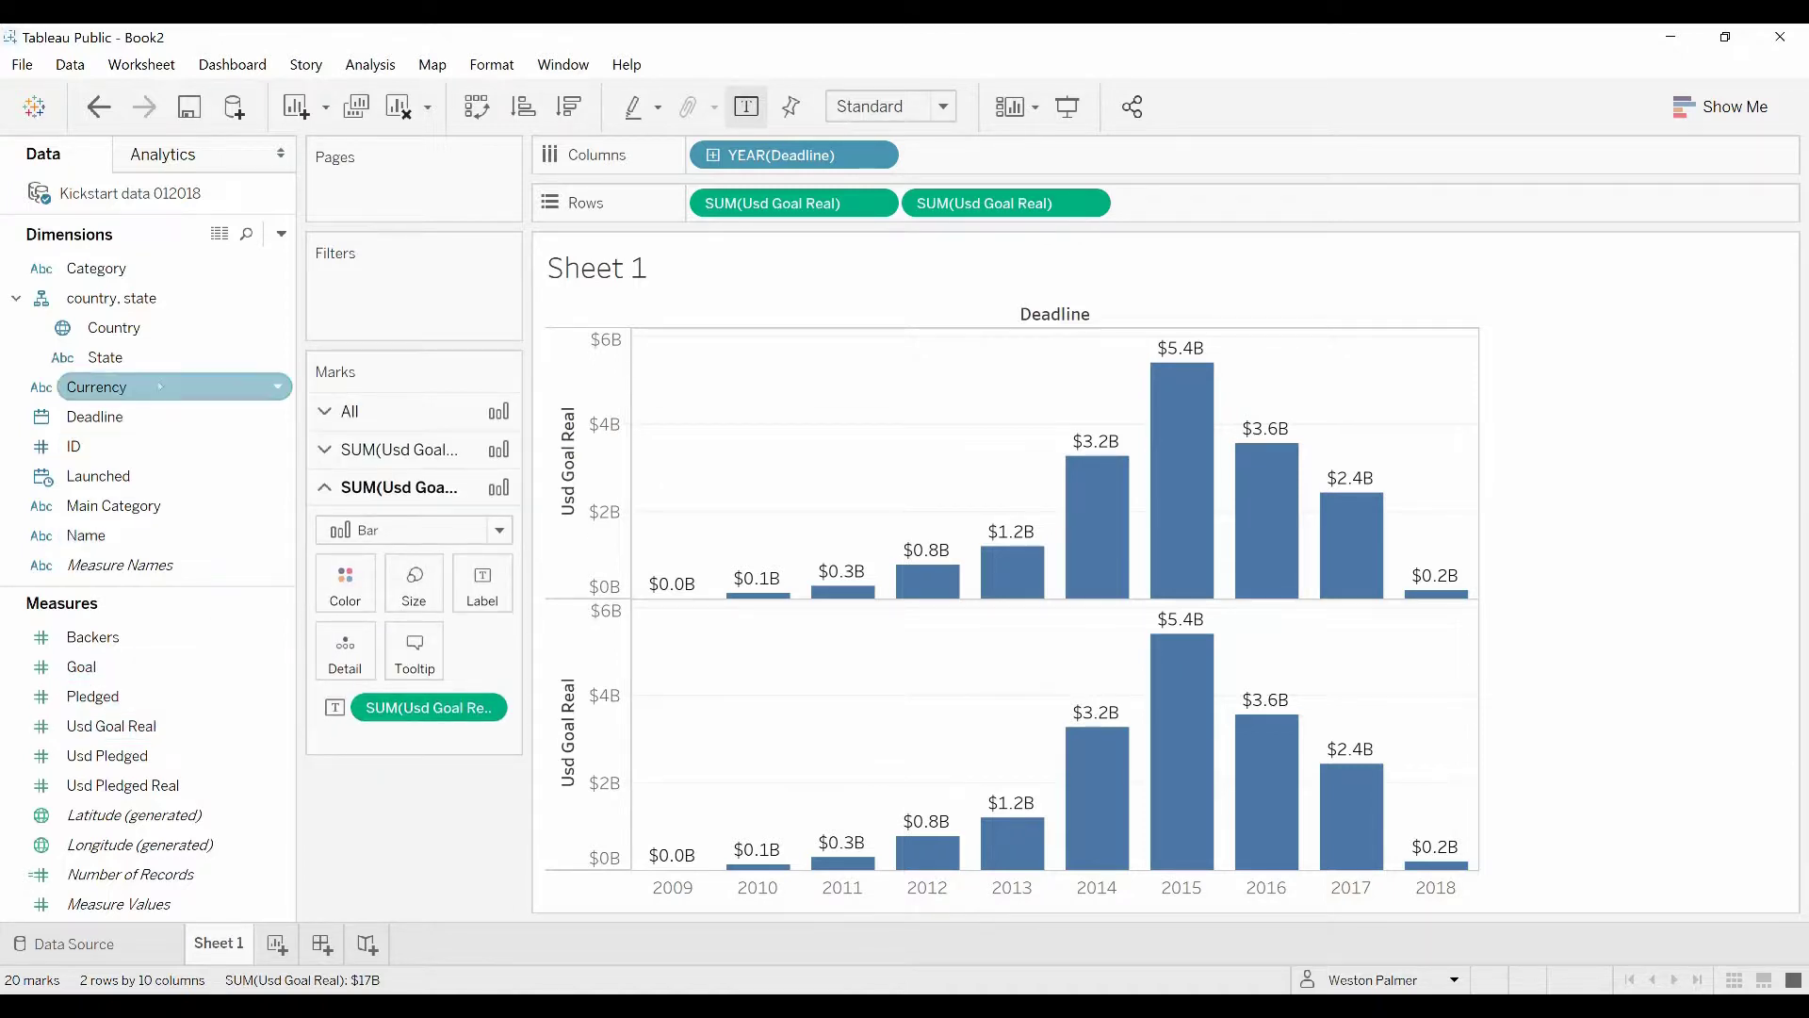
Stack the lower chart's bars by project State using Color
{"action": "left_click_drag", "start_coordinate": [106, 356], "coordinate": [347, 669]}
{"action": "left_click_drag", "start_coordinate": [369, 740], "coordinate": [343, 592]}
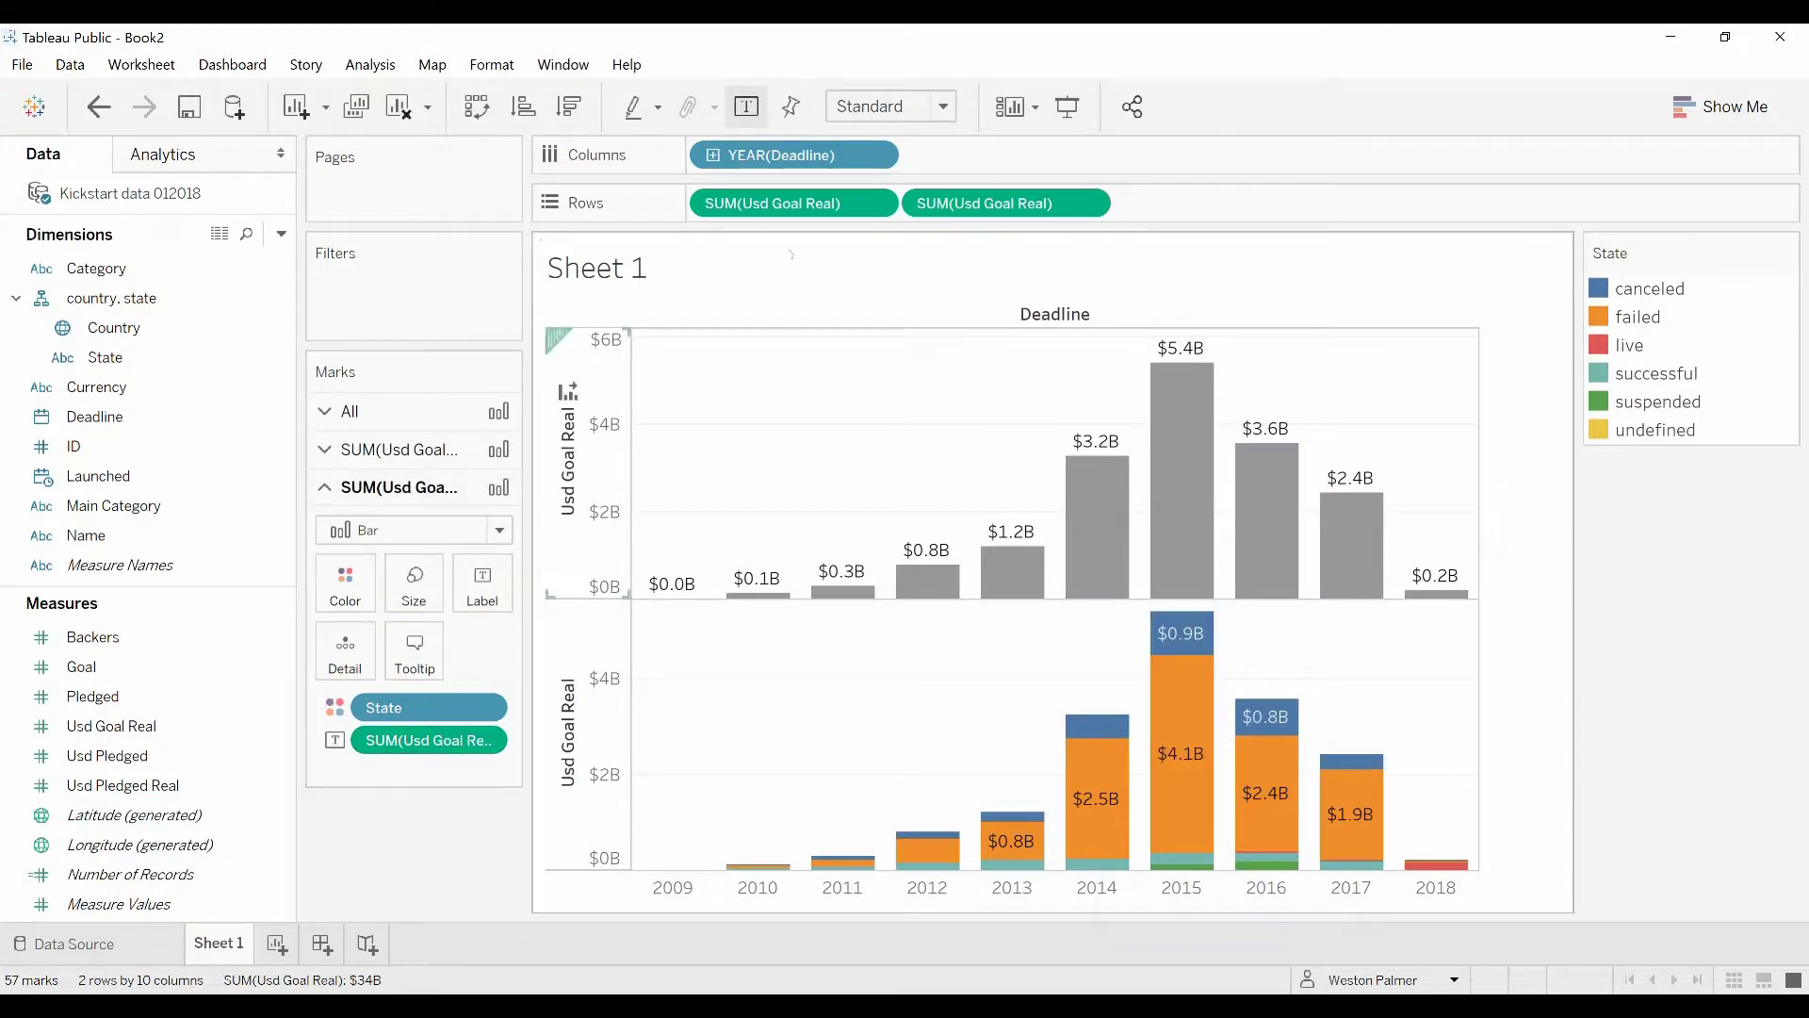
{"action": "left_click_drag", "start_coordinate": [568, 717], "coordinate": [440, 900]}
{"action": "mouse_move", "coordinate": [924, 851]}
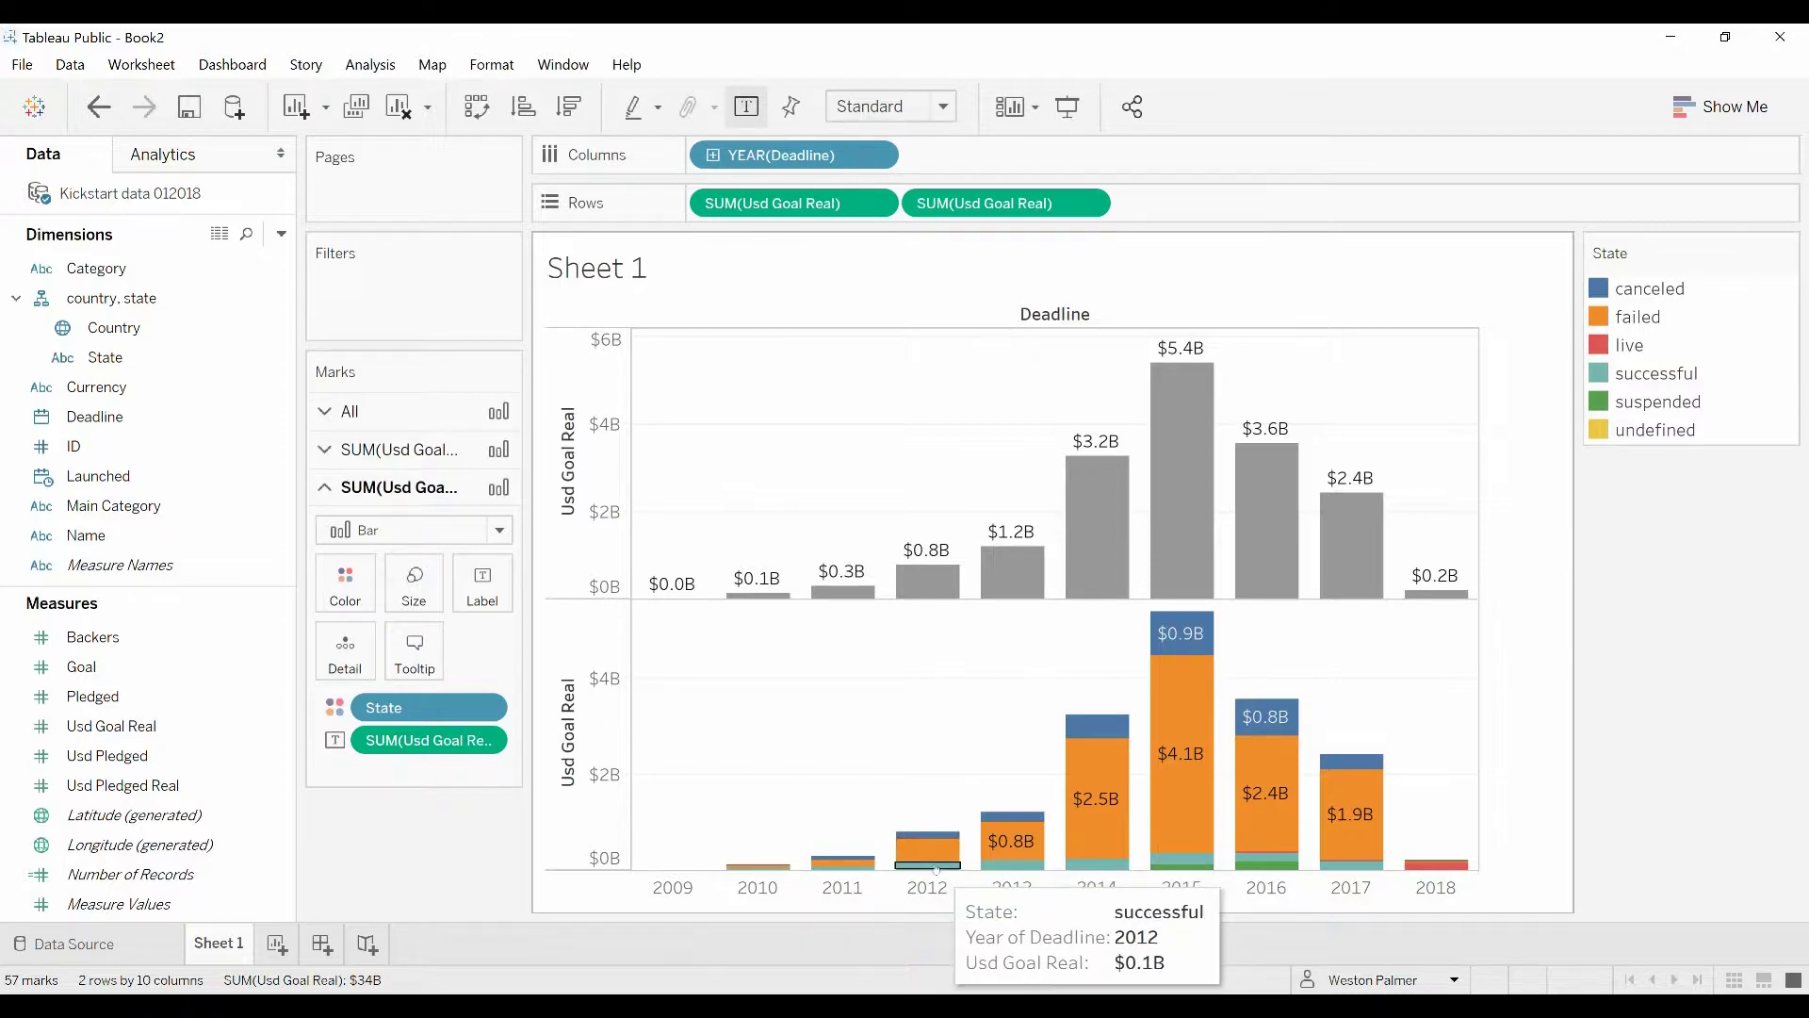
{"action": "mouse_move", "coordinate": [1010, 866]}
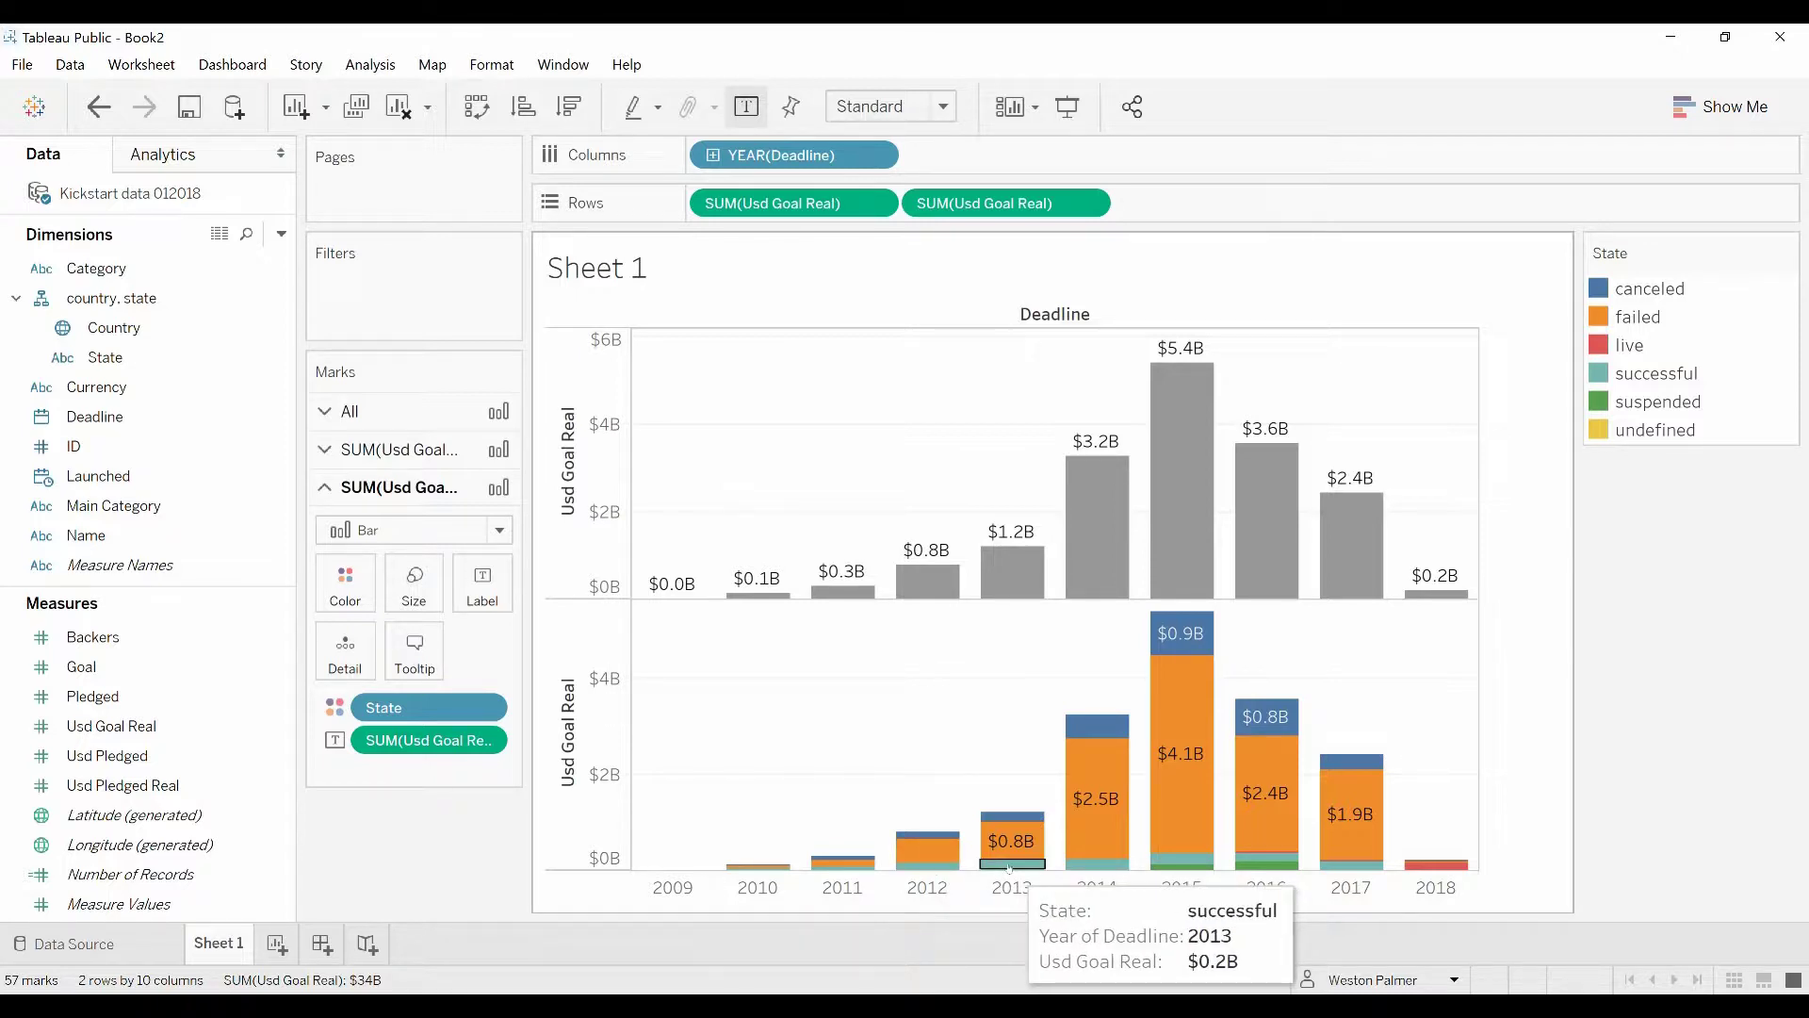
{"action": "mouse_move", "coordinate": [1120, 865]}
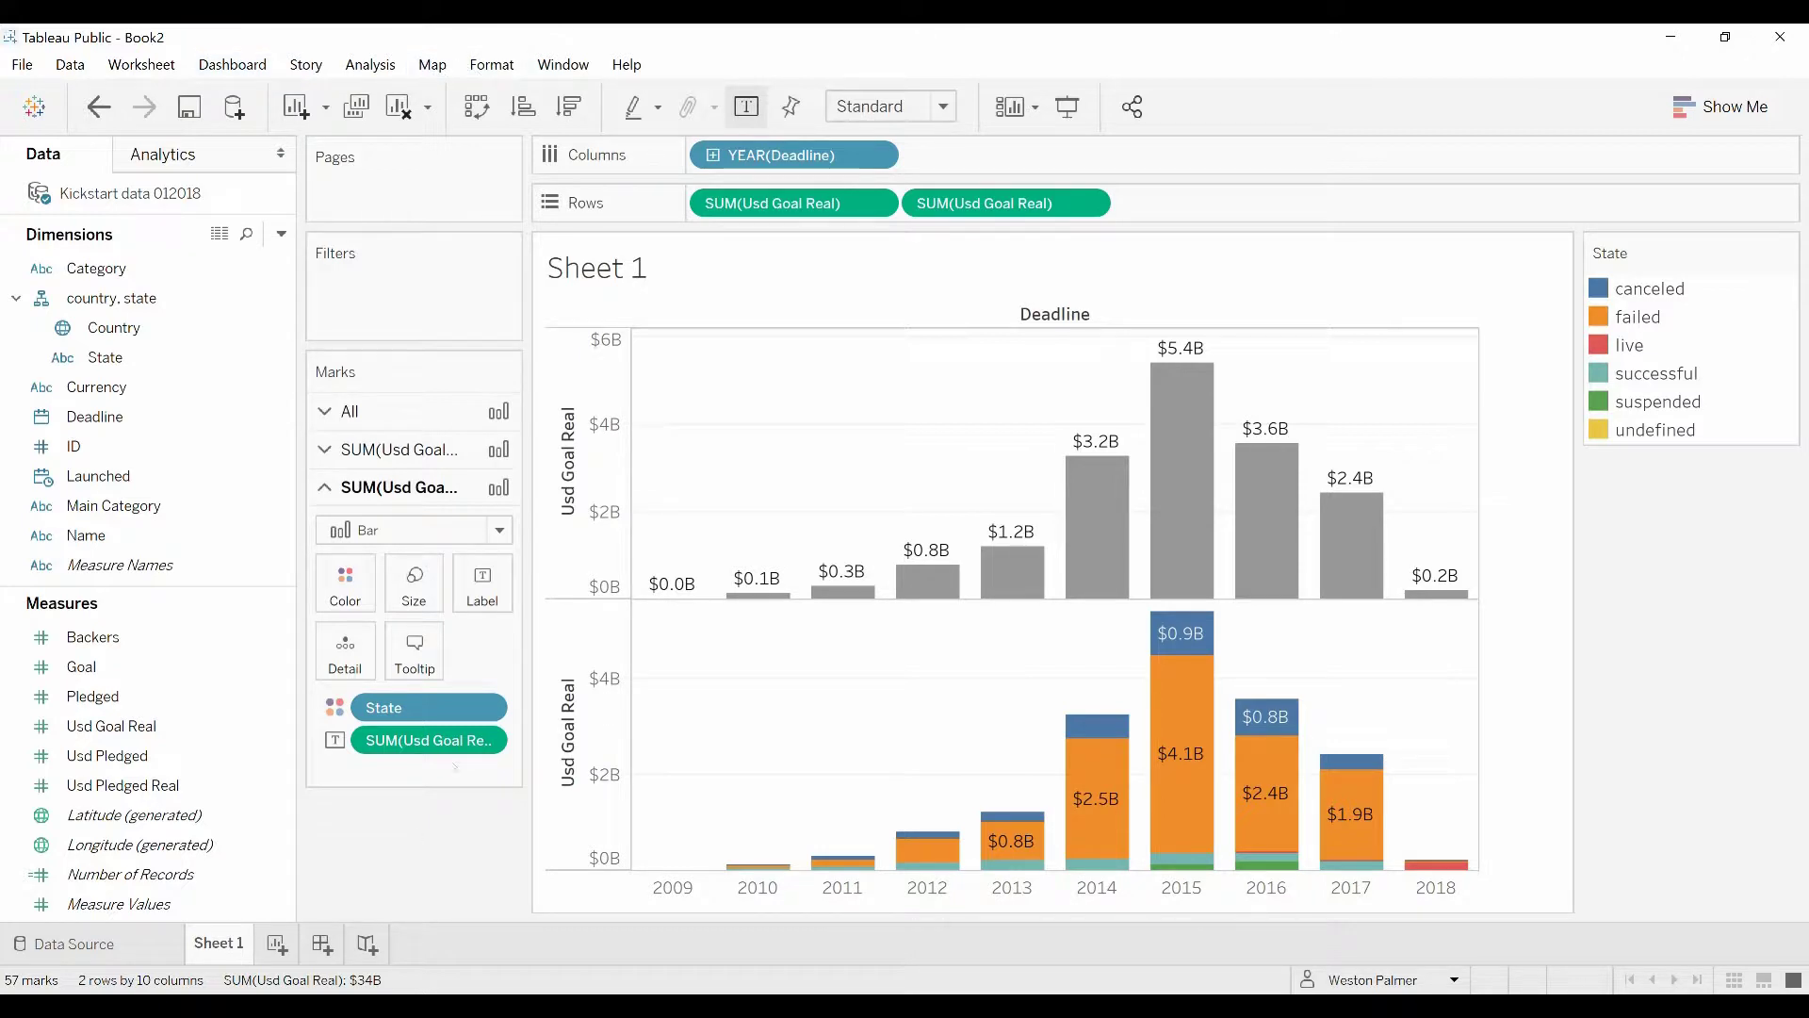
Change the lower chart's label display units to Millions
{"action": "right_click", "coordinate": [456, 741]}
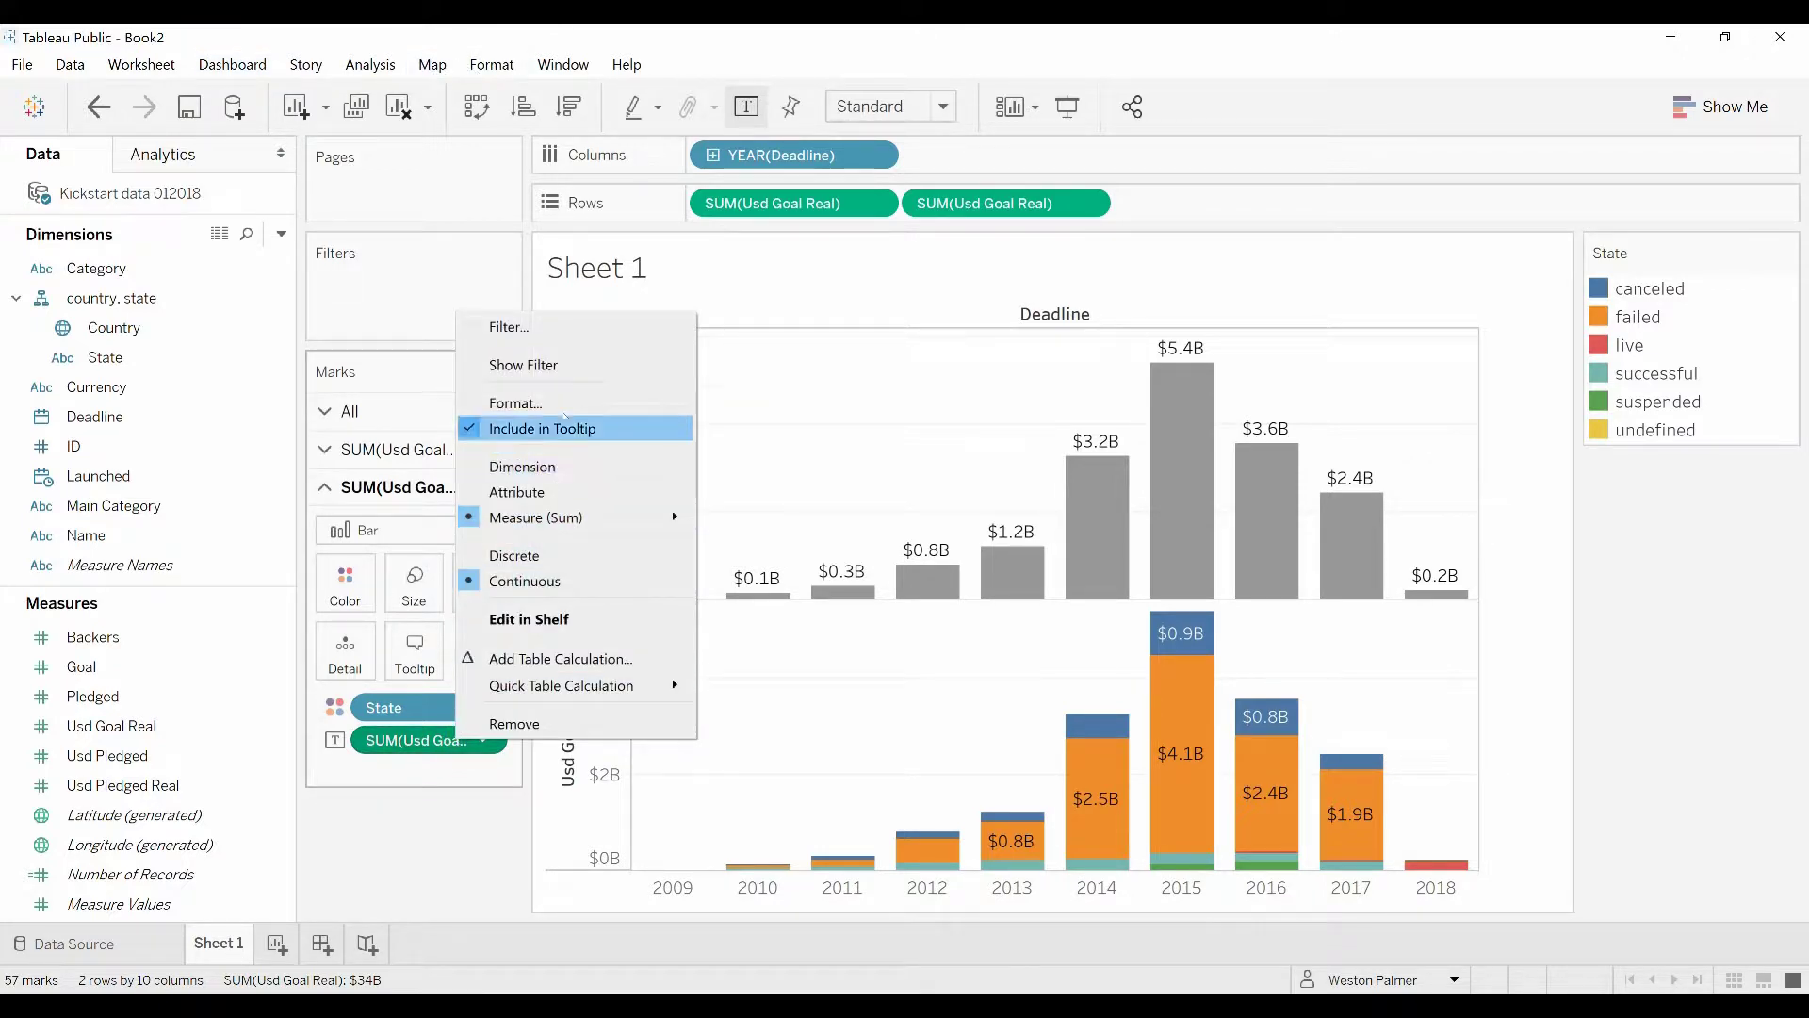
{"action": "left_click", "coordinate": [517, 404]}
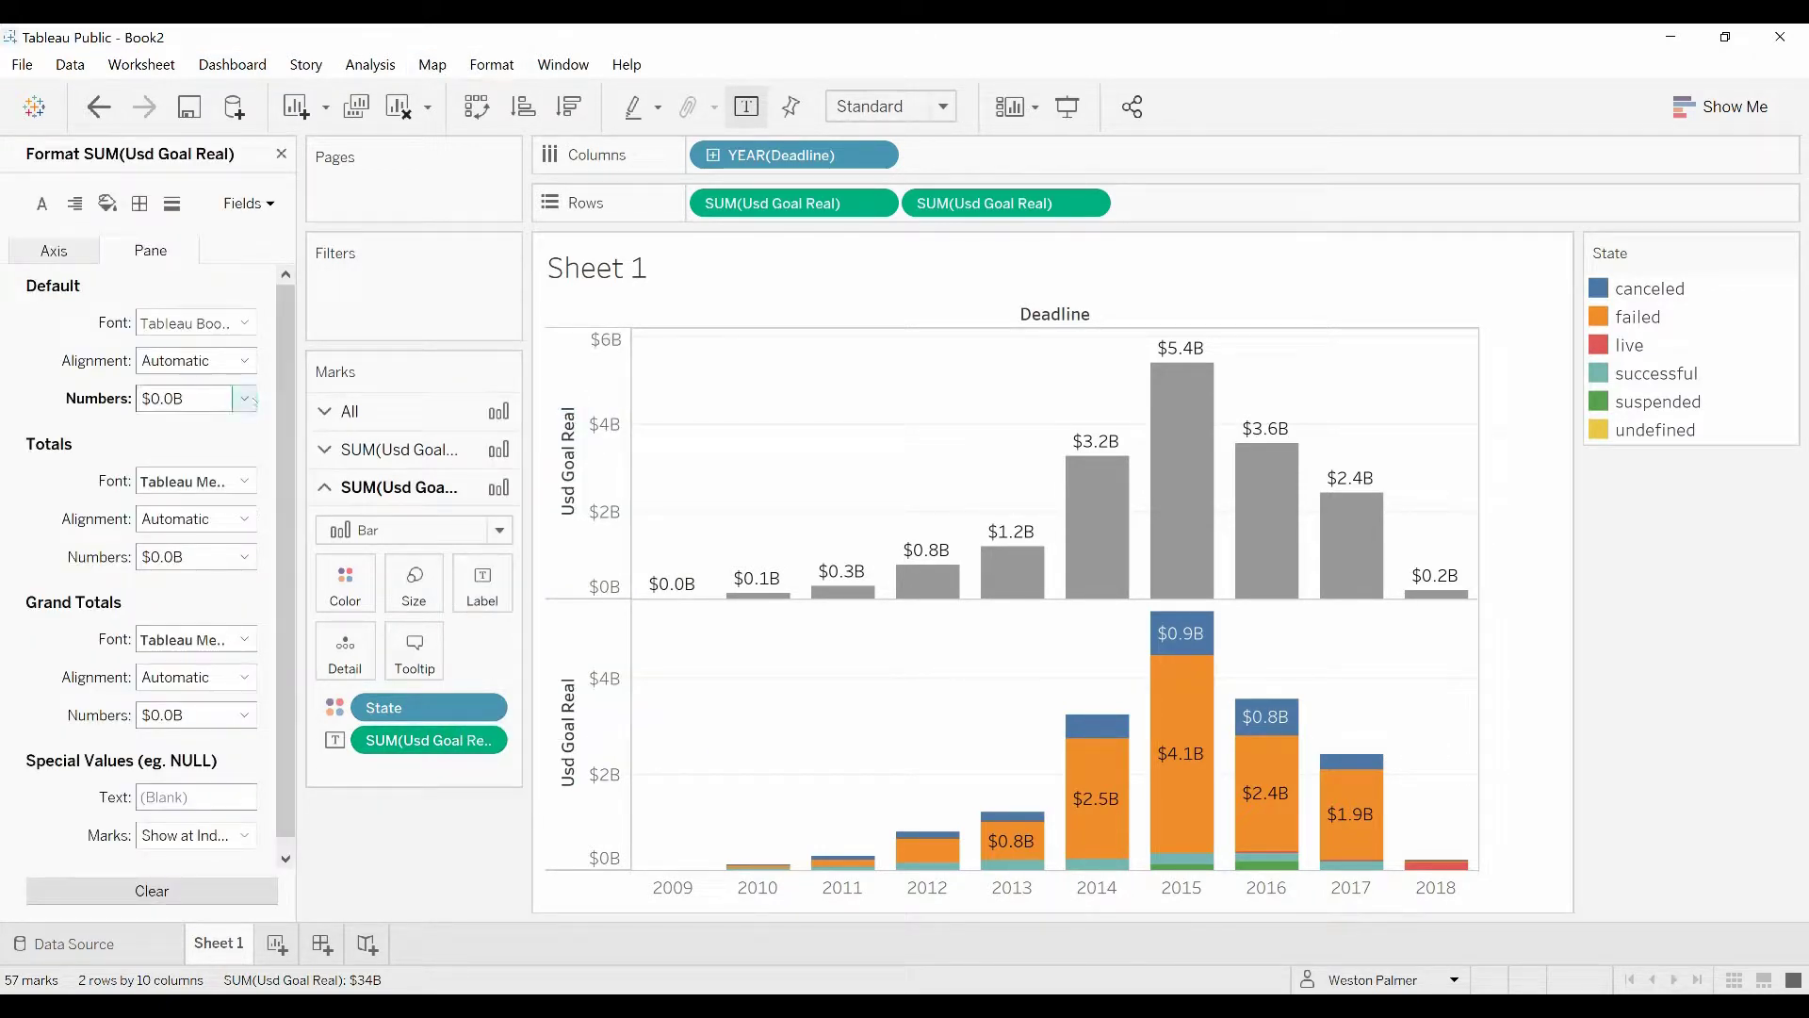
{"action": "left_click", "coordinate": [240, 397]}
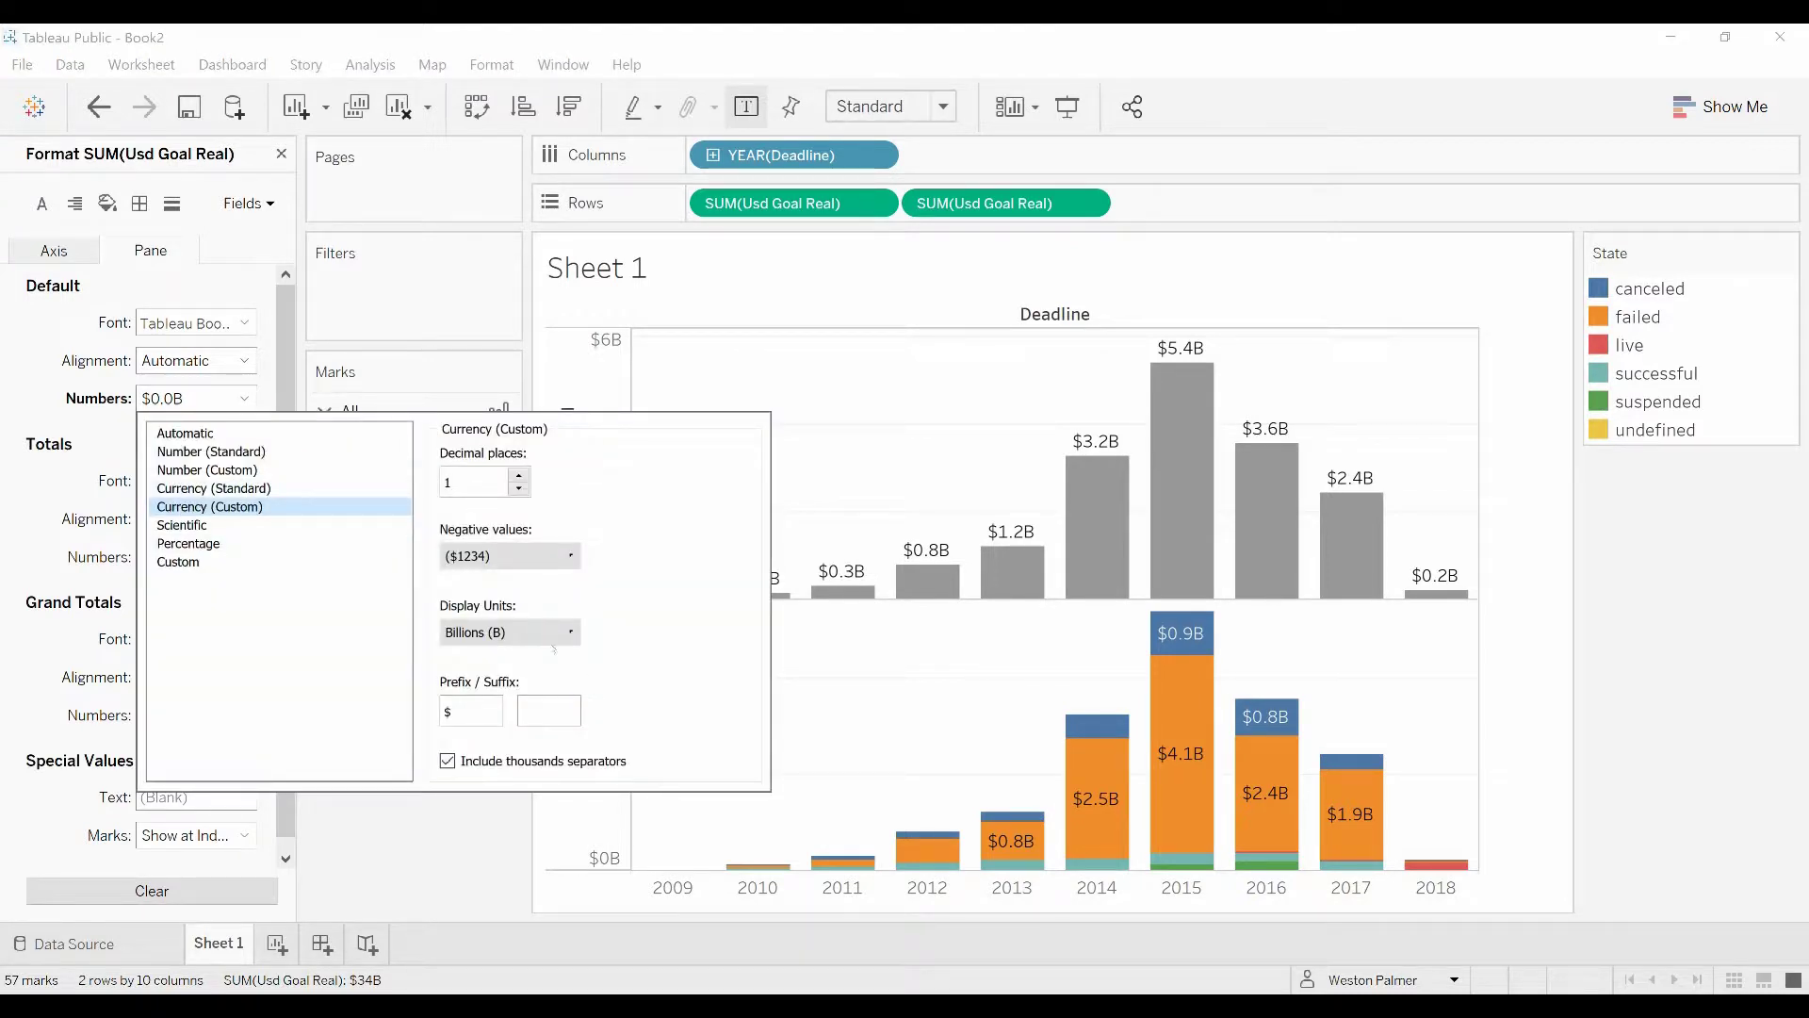
{"action": "left_click", "coordinate": [509, 631]}
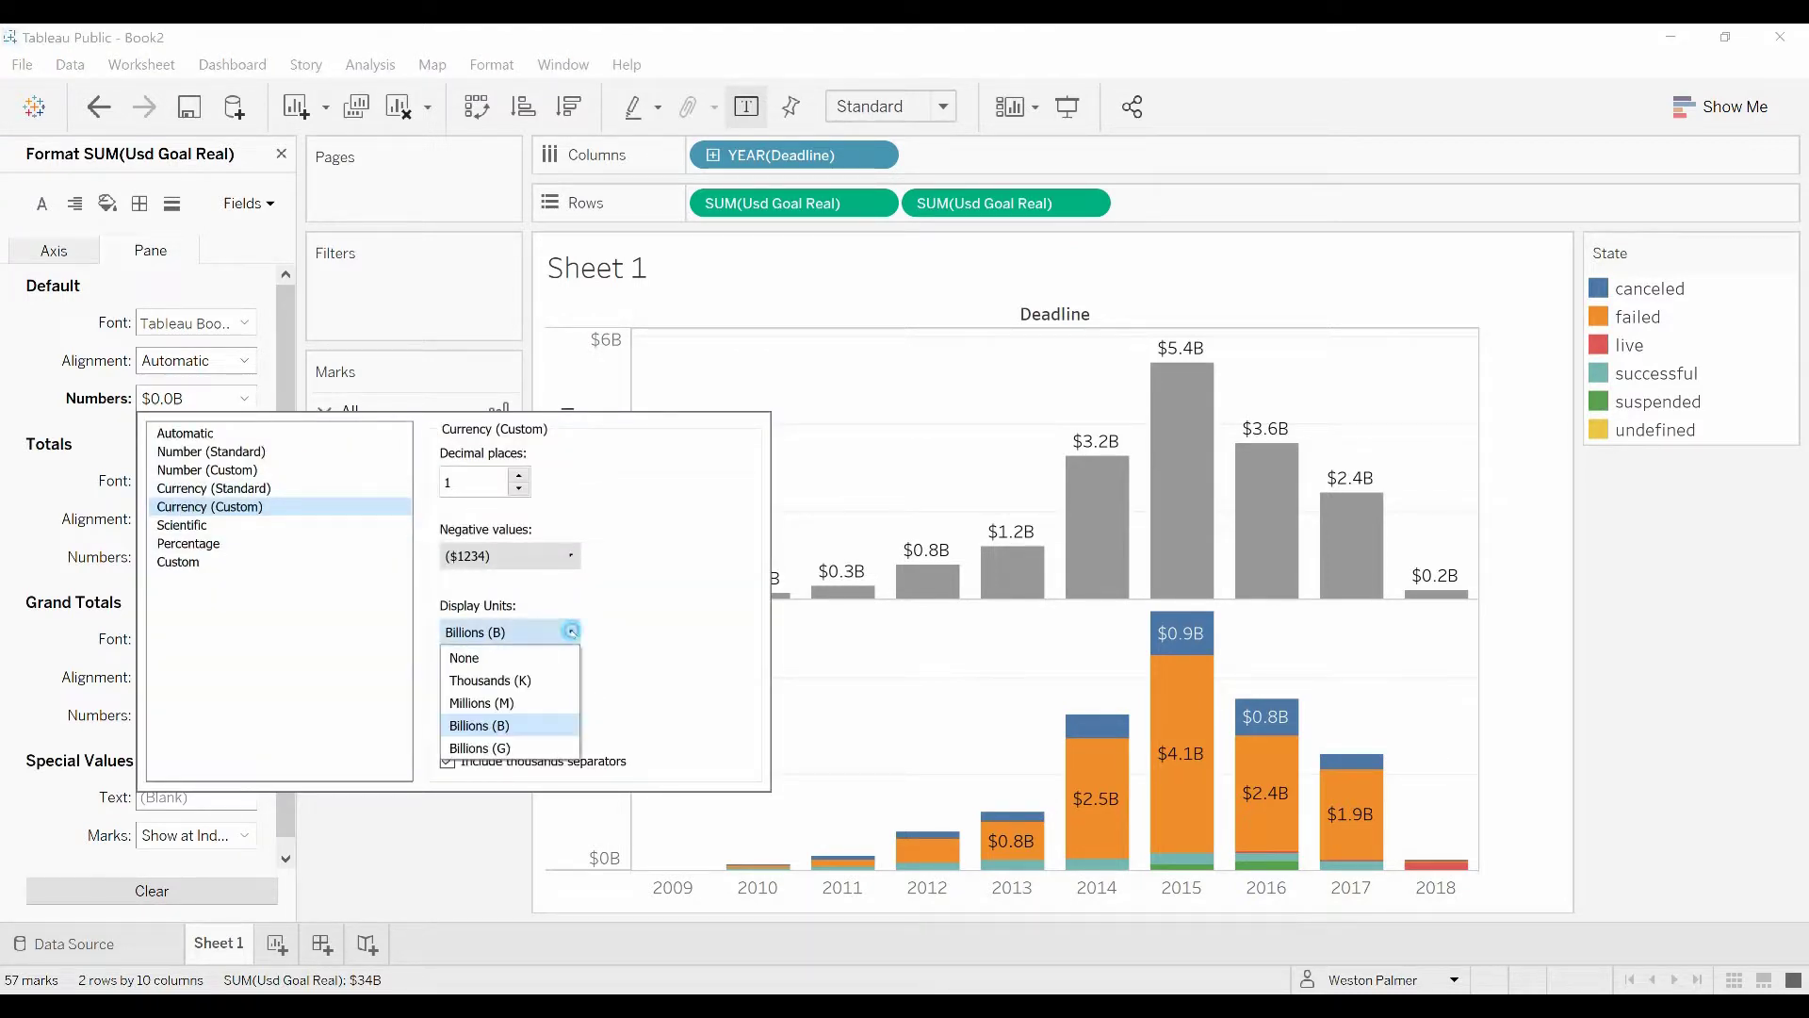
{"action": "left_click", "coordinate": [523, 702]}
{"action": "left_click", "coordinate": [468, 837]}
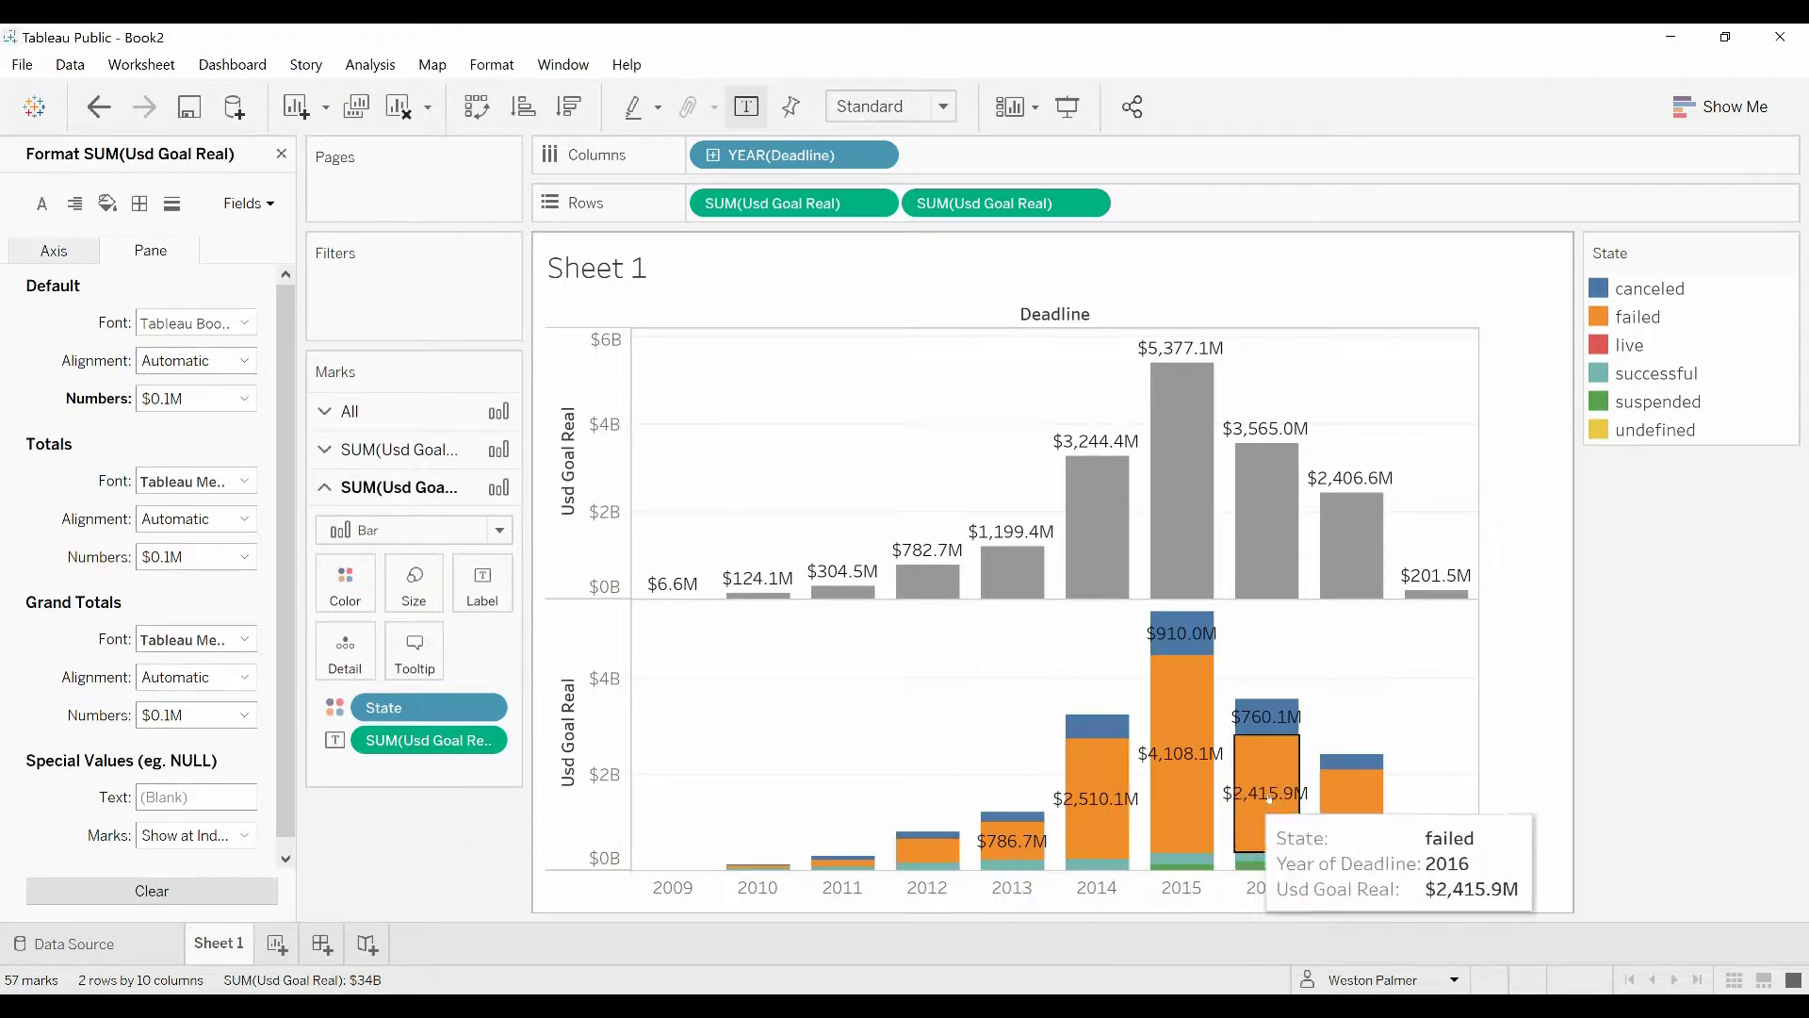
Switch the lower labels' display units back to Billions
{"action": "mouse_move", "coordinate": [1283, 722]}
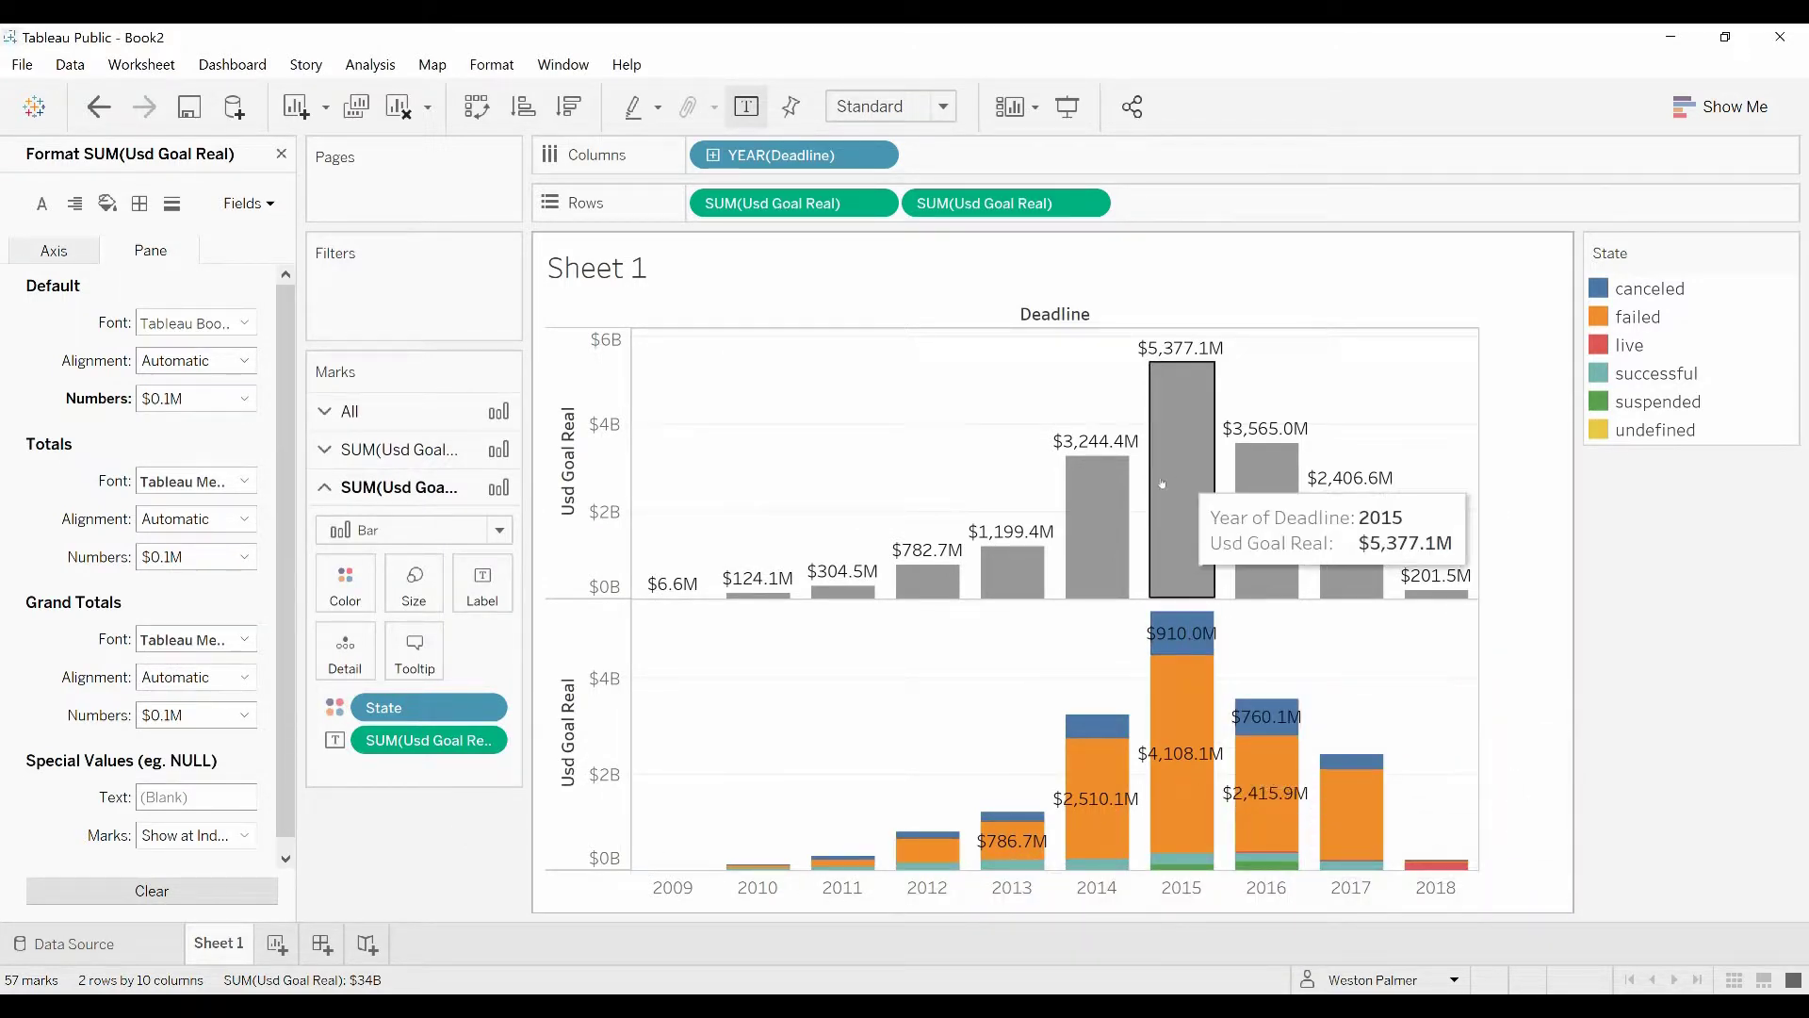
{"action": "left_click", "coordinate": [243, 398]}
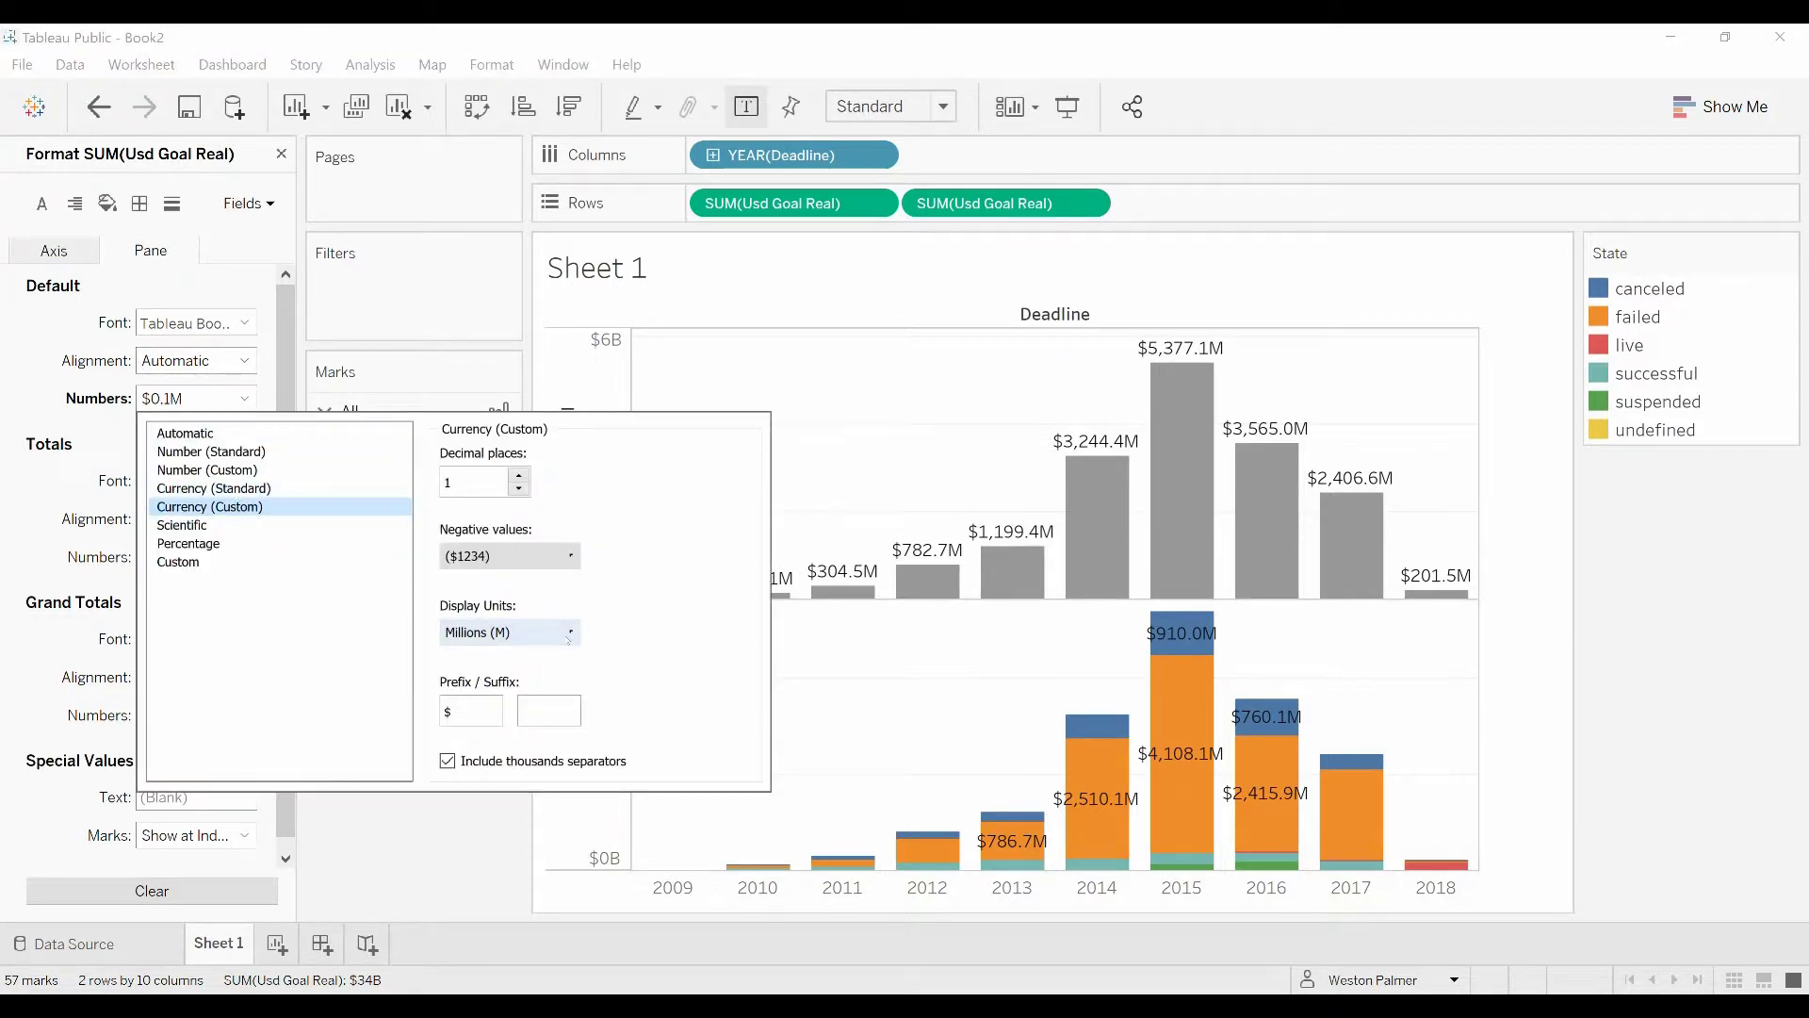
{"action": "left_click", "coordinate": [509, 633]}
{"action": "left_click", "coordinate": [509, 726]}
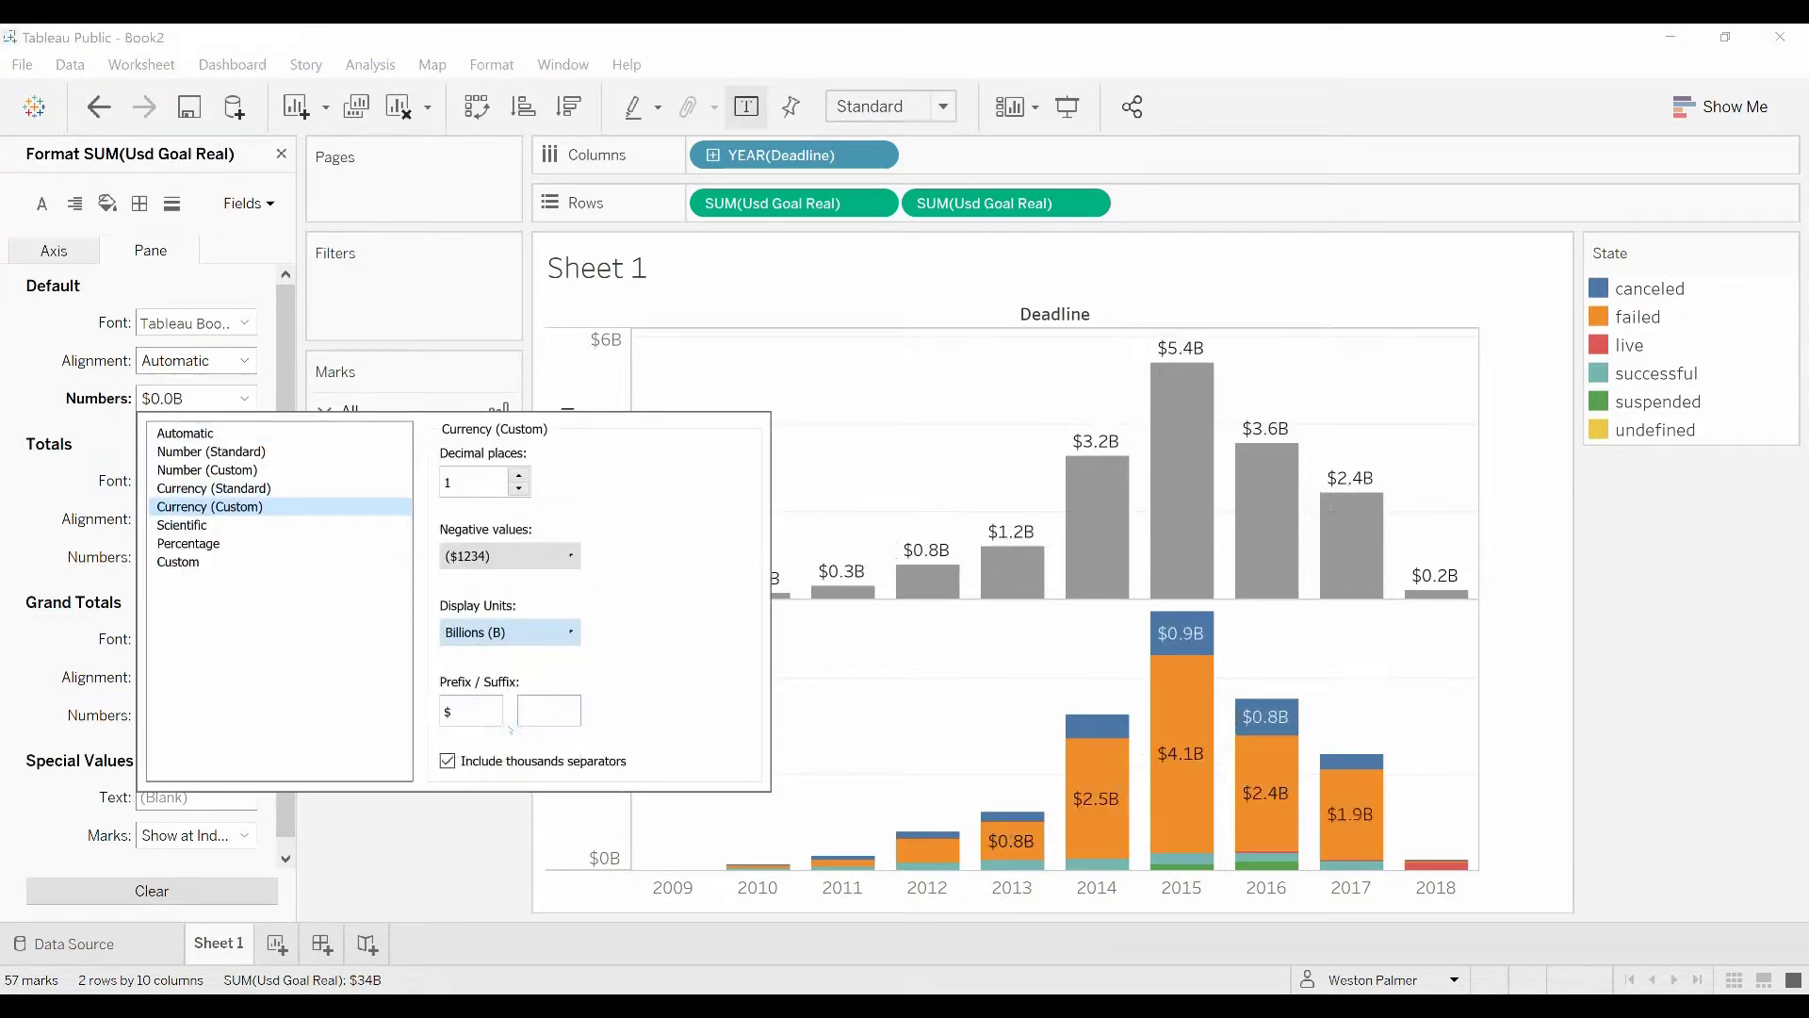
{"action": "left_click", "coordinate": [426, 845]}
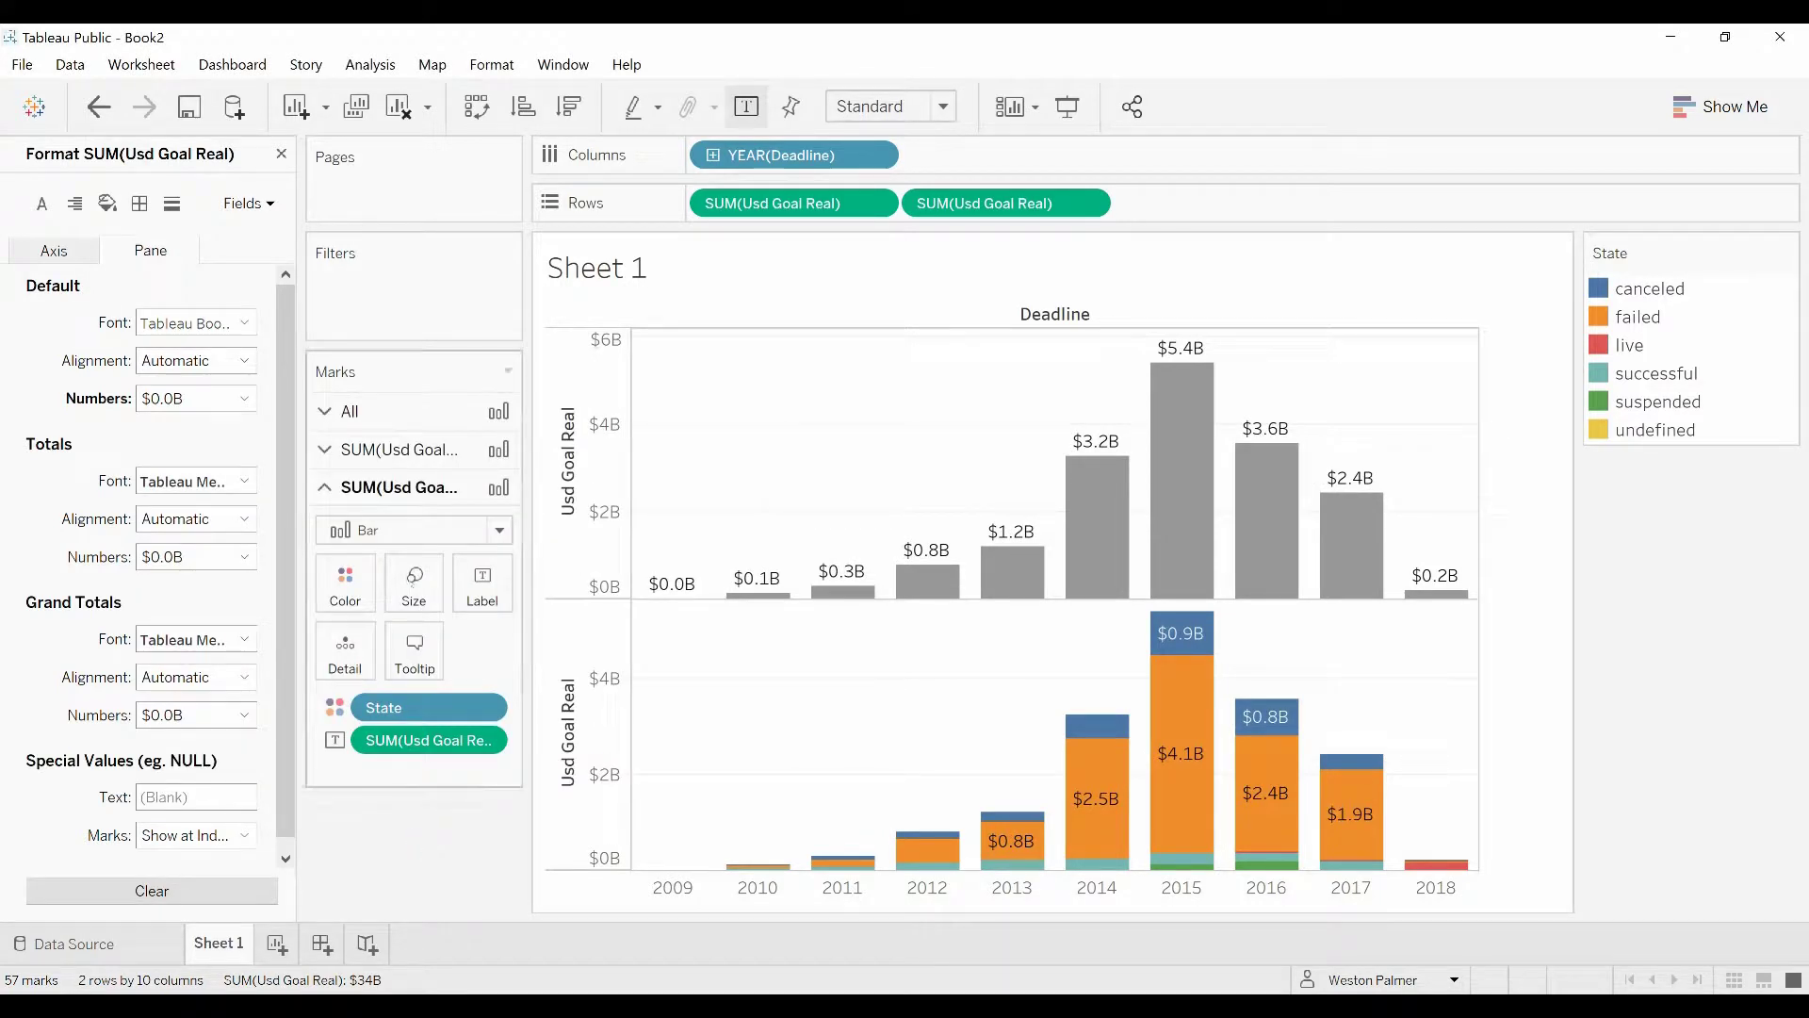
Remove the SUM(Usd Goal Real) label from the lower bars and close the Format pane
{"action": "left_click_drag", "start_coordinate": [429, 740], "coordinate": [423, 835]}
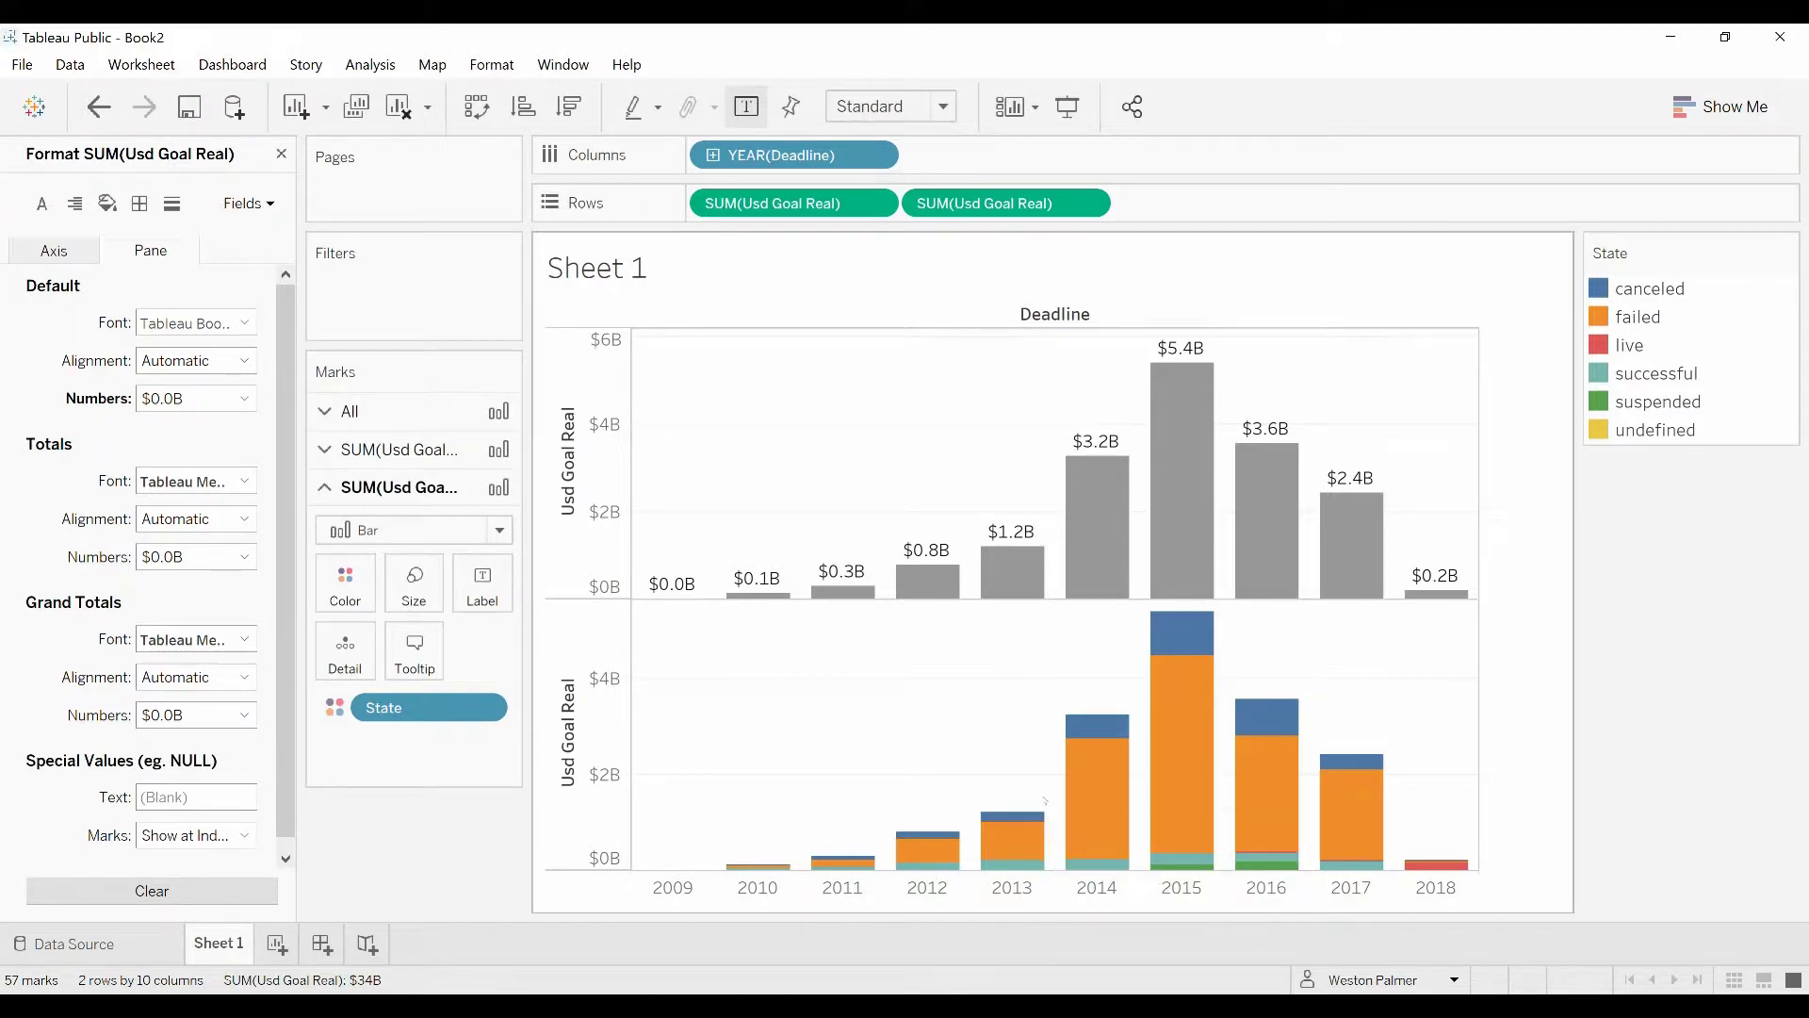
{"action": "mouse_move", "coordinate": [1086, 811]}
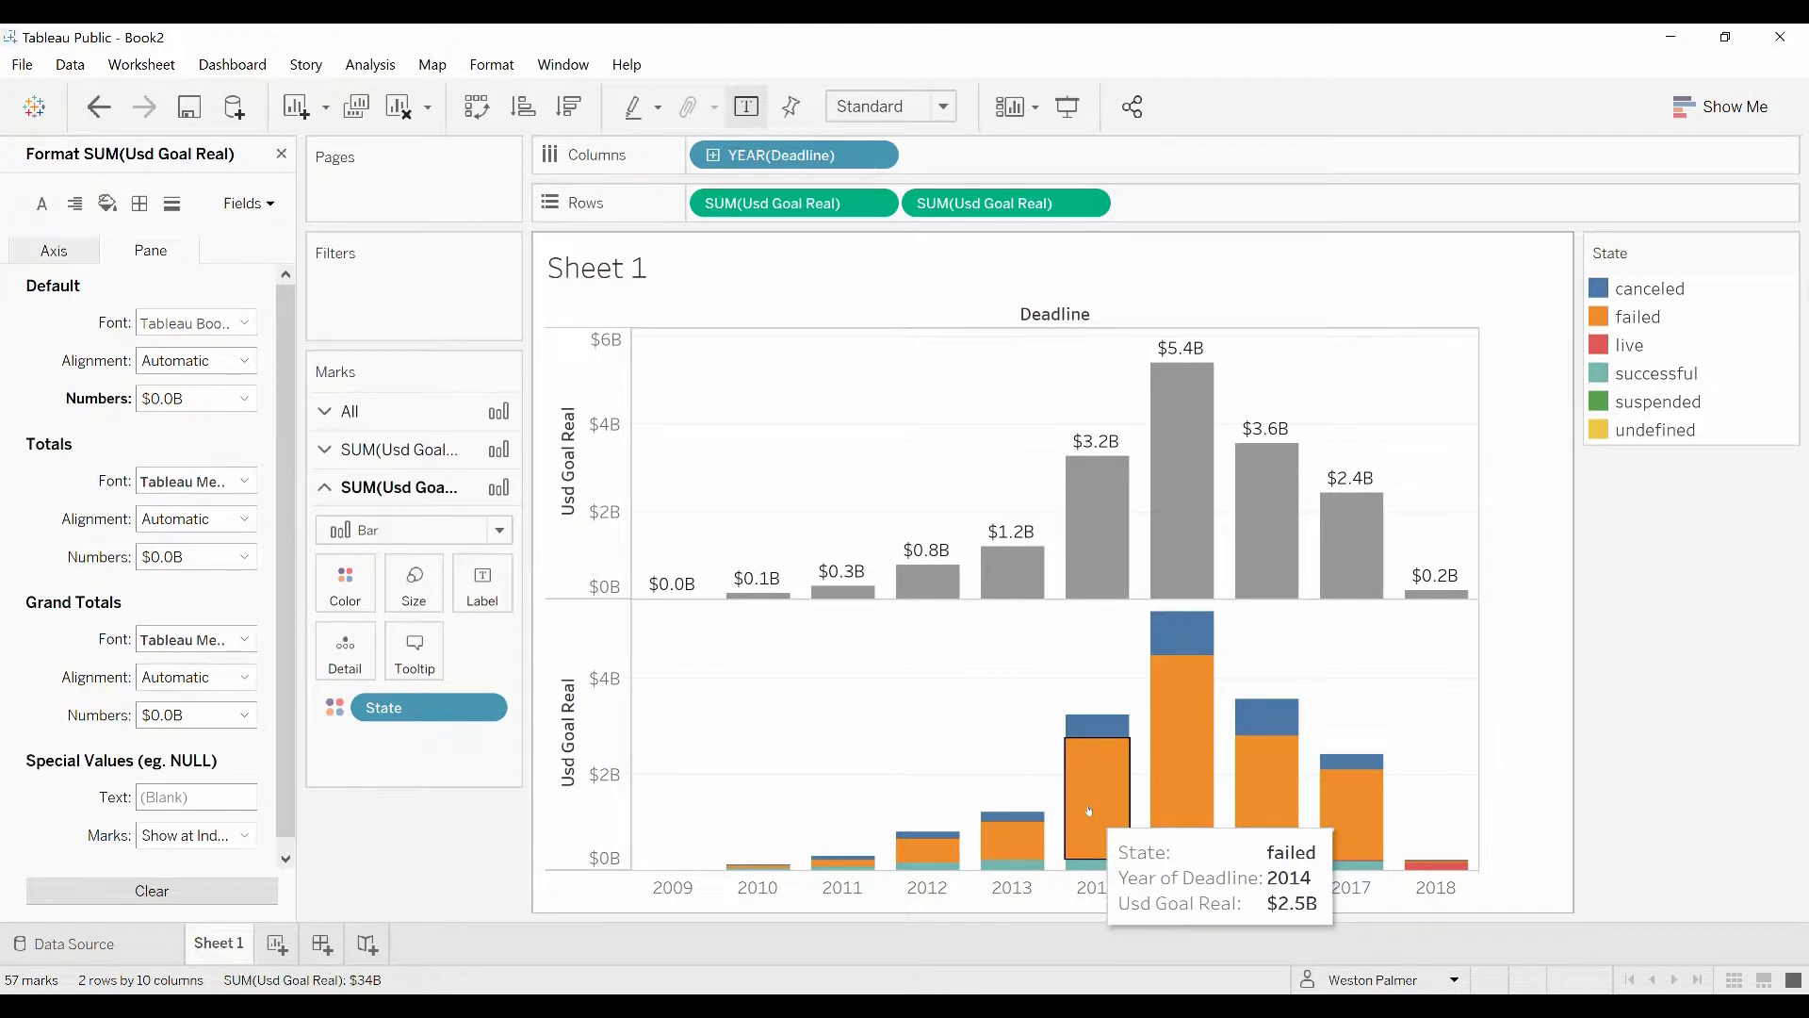
{"action": "left_click", "coordinate": [281, 154]}
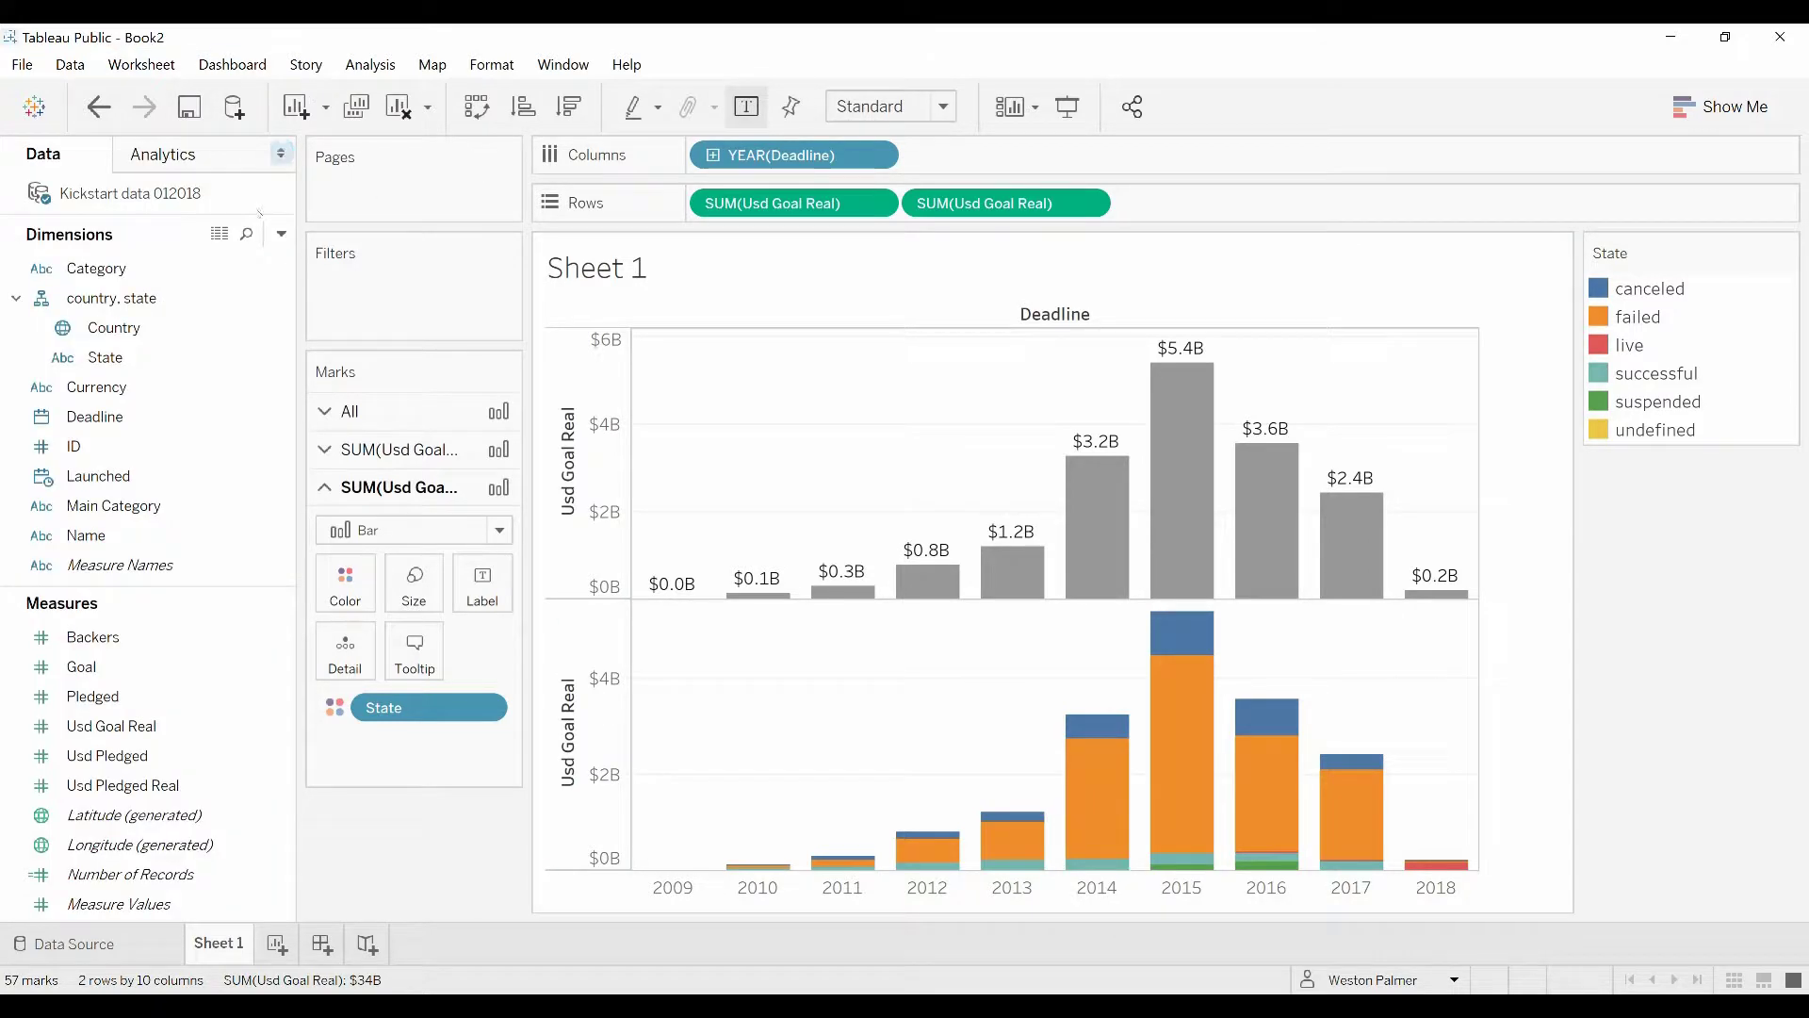
Duplicate Usd Goal Real and rename the copy 'Usd Goal Real ($M)'
{"action": "right_click", "coordinate": [164, 727]}
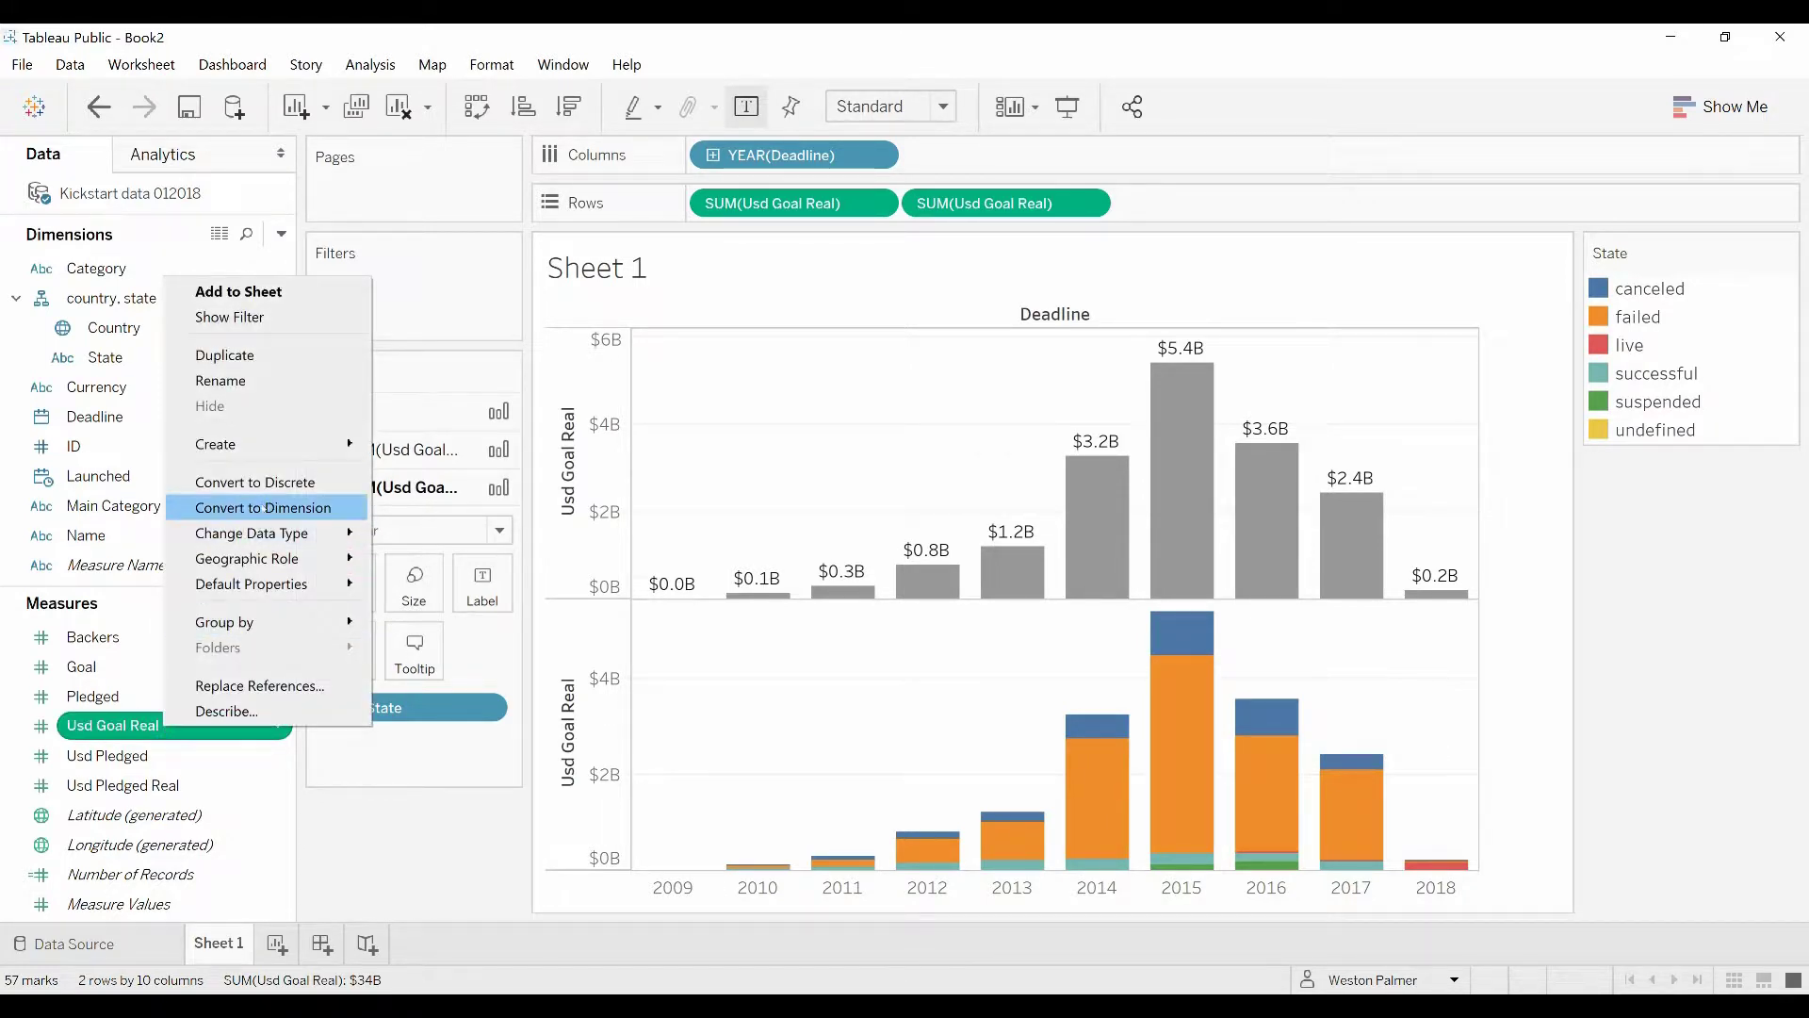
{"action": "left_click", "coordinate": [249, 355]}
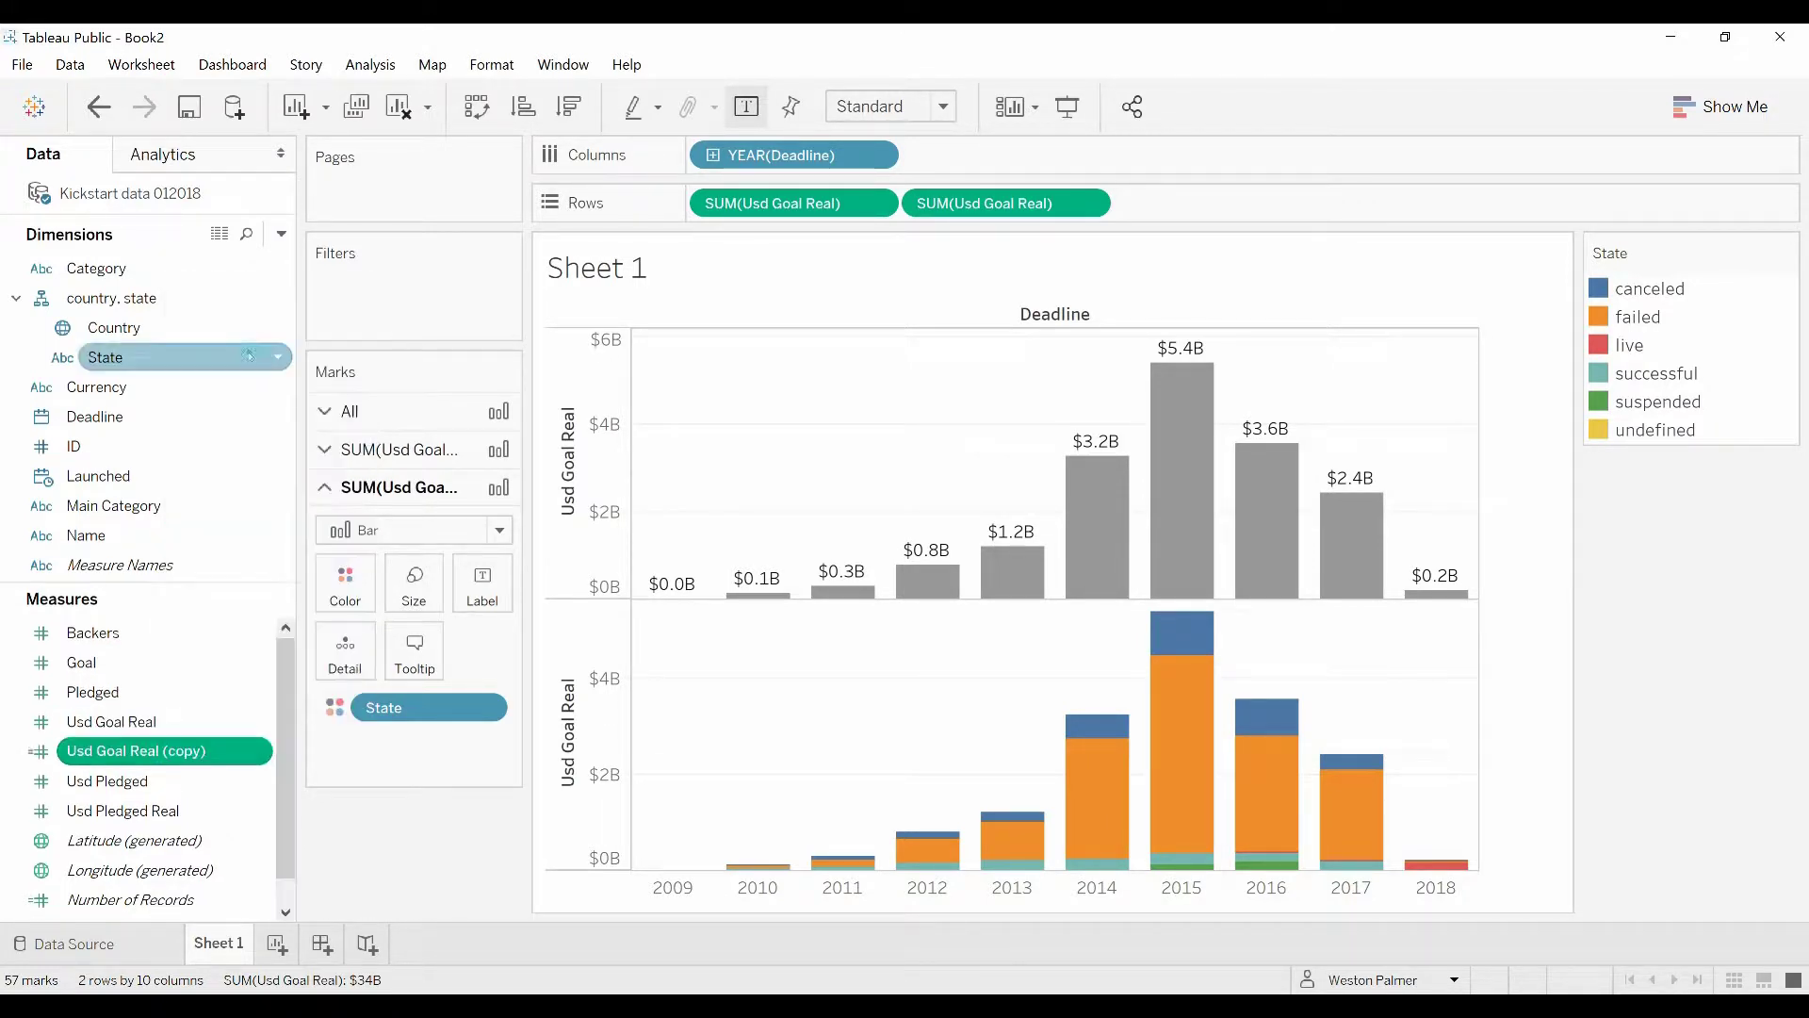
{"action": "right_click", "coordinate": [219, 750]}
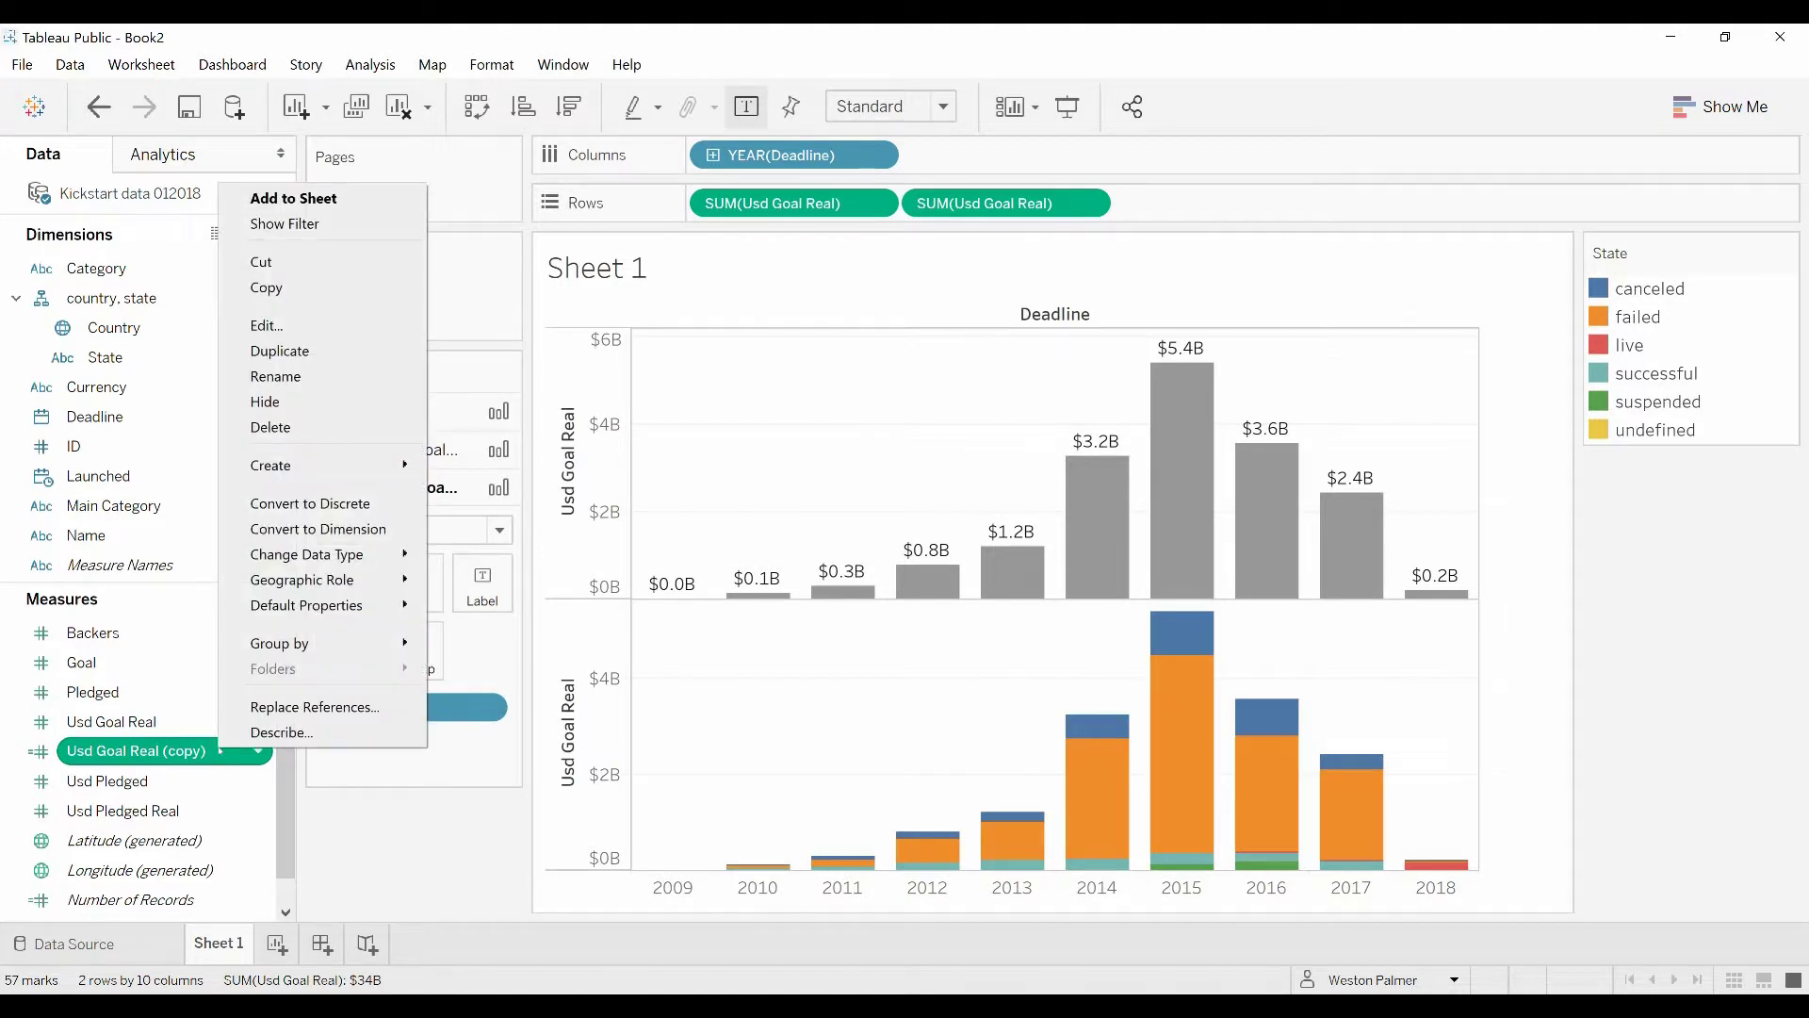
{"action": "left_click", "coordinate": [274, 326]}
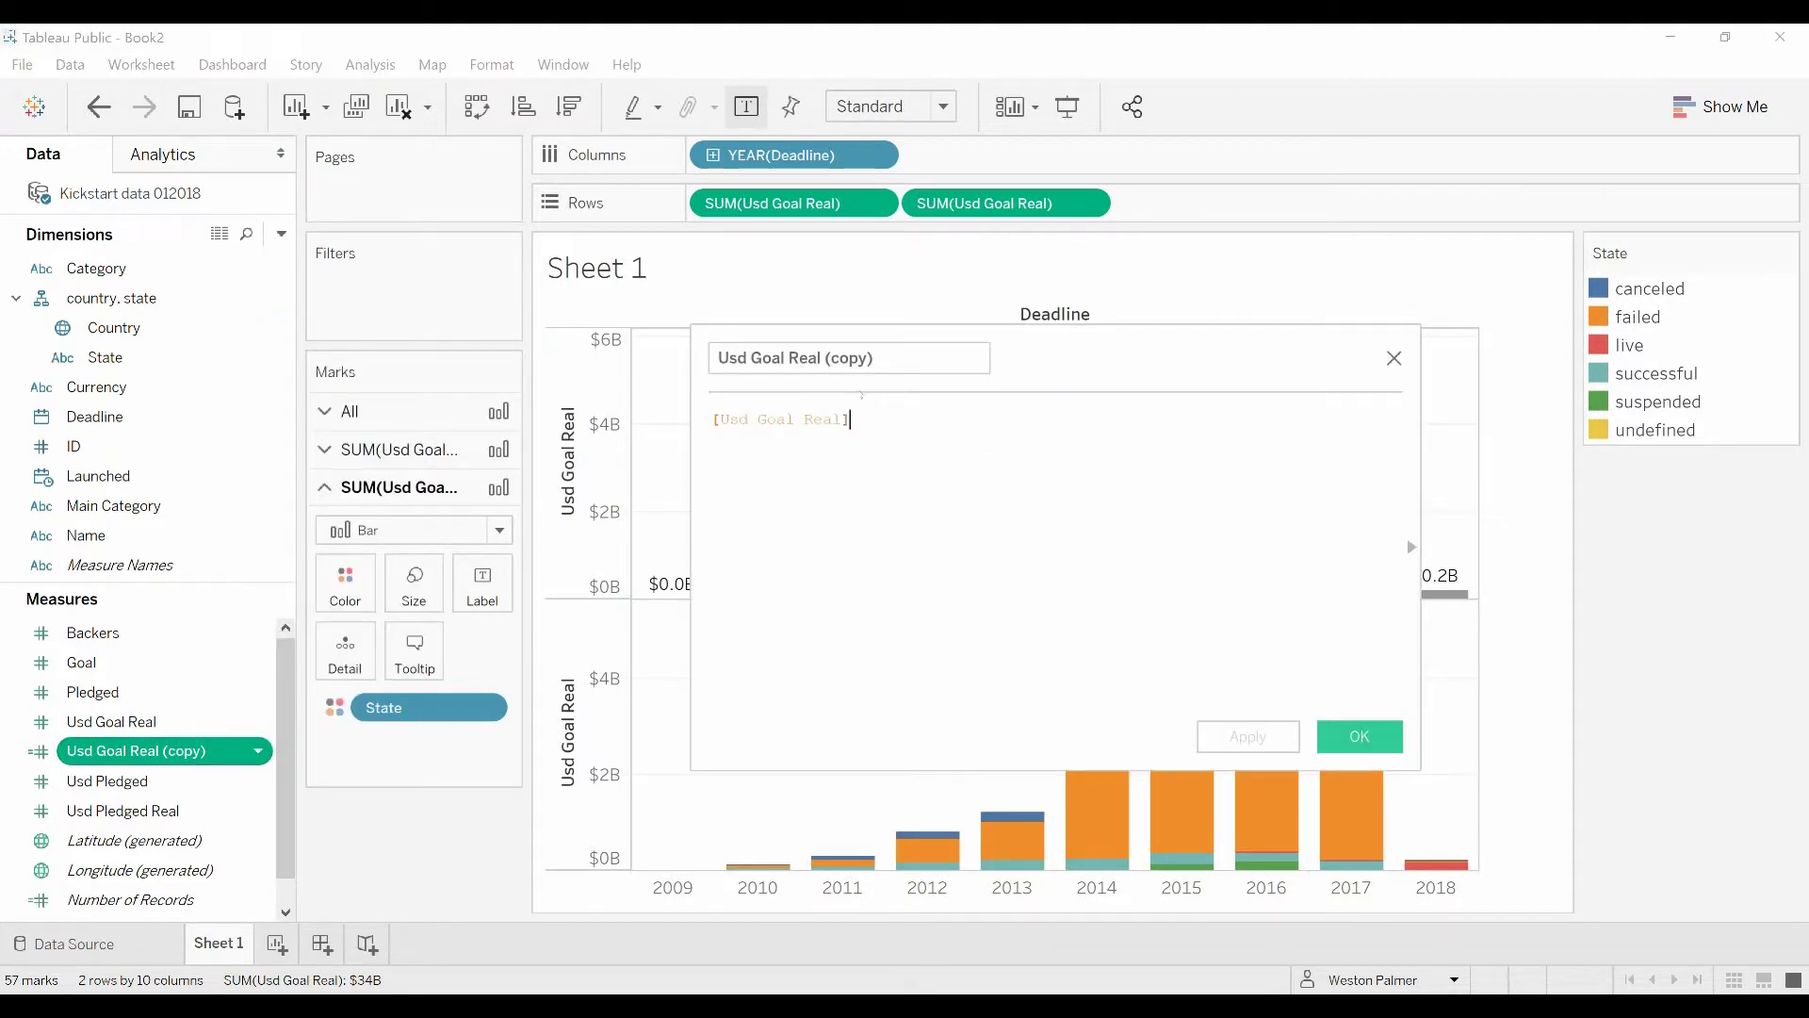
{"action": "left_click_drag", "start_coordinate": [828, 358], "coordinate": [874, 360]}
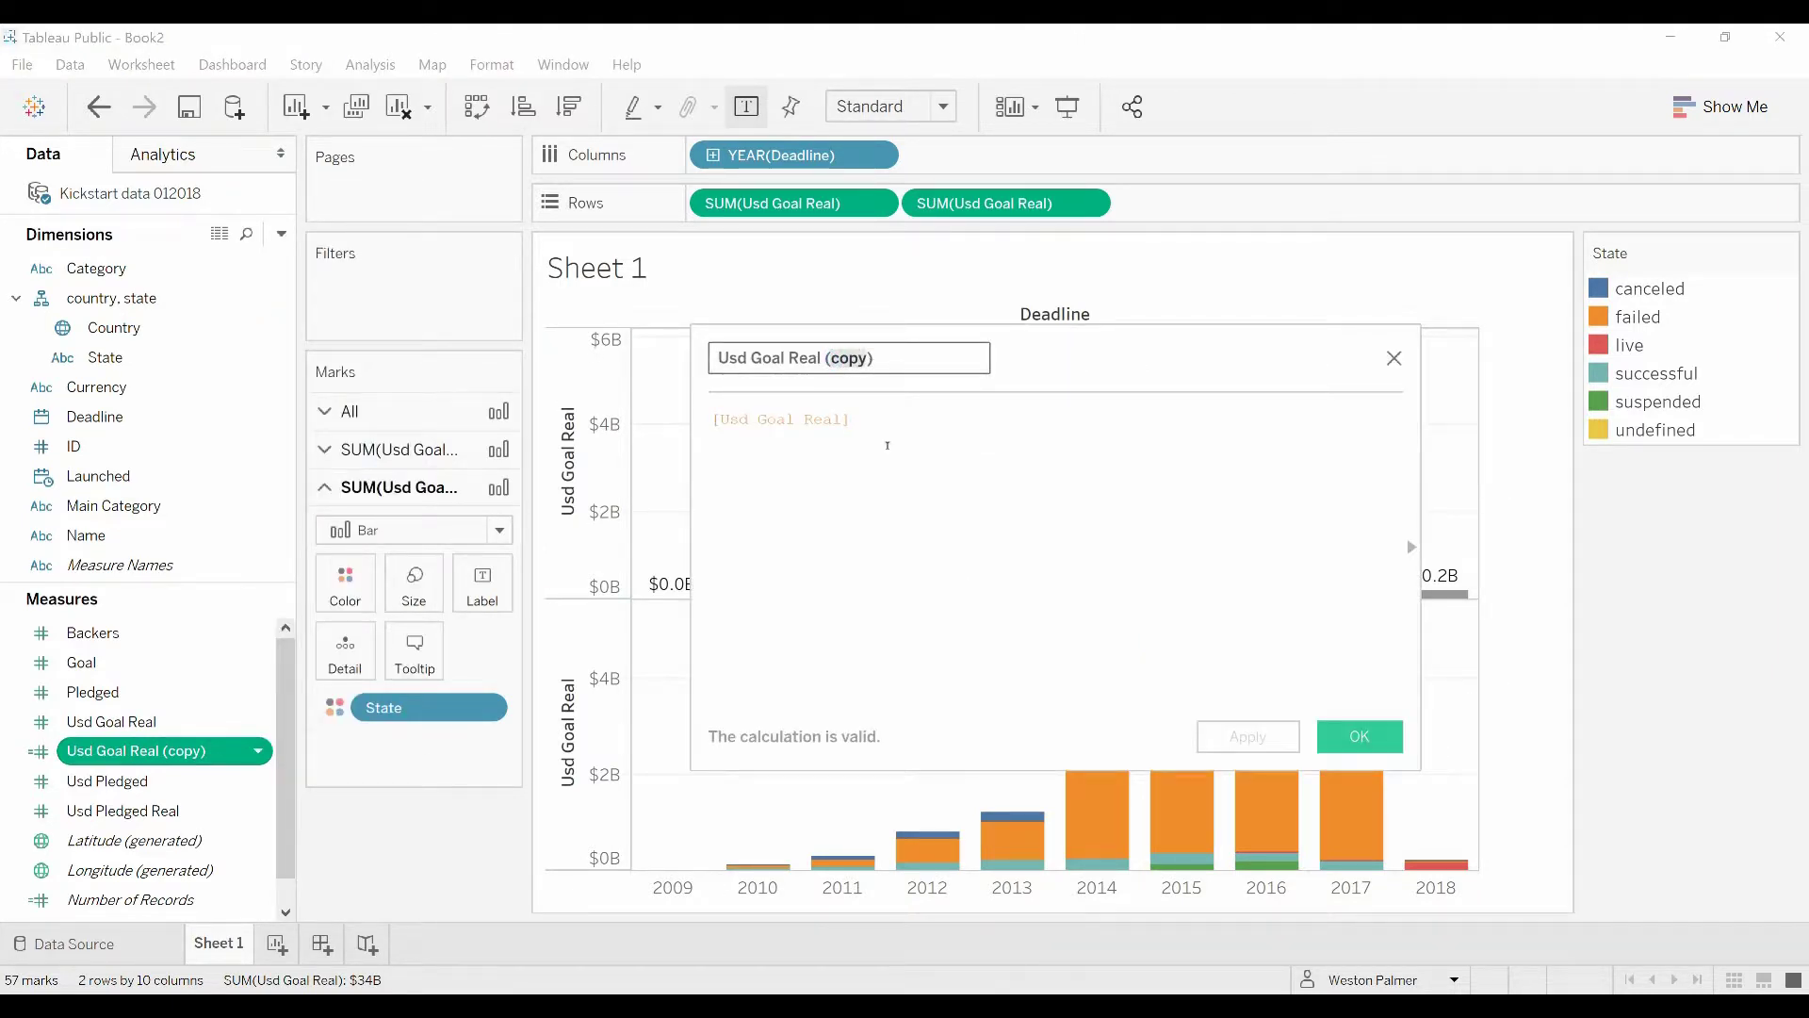
{"action": "type", "text": "$"}
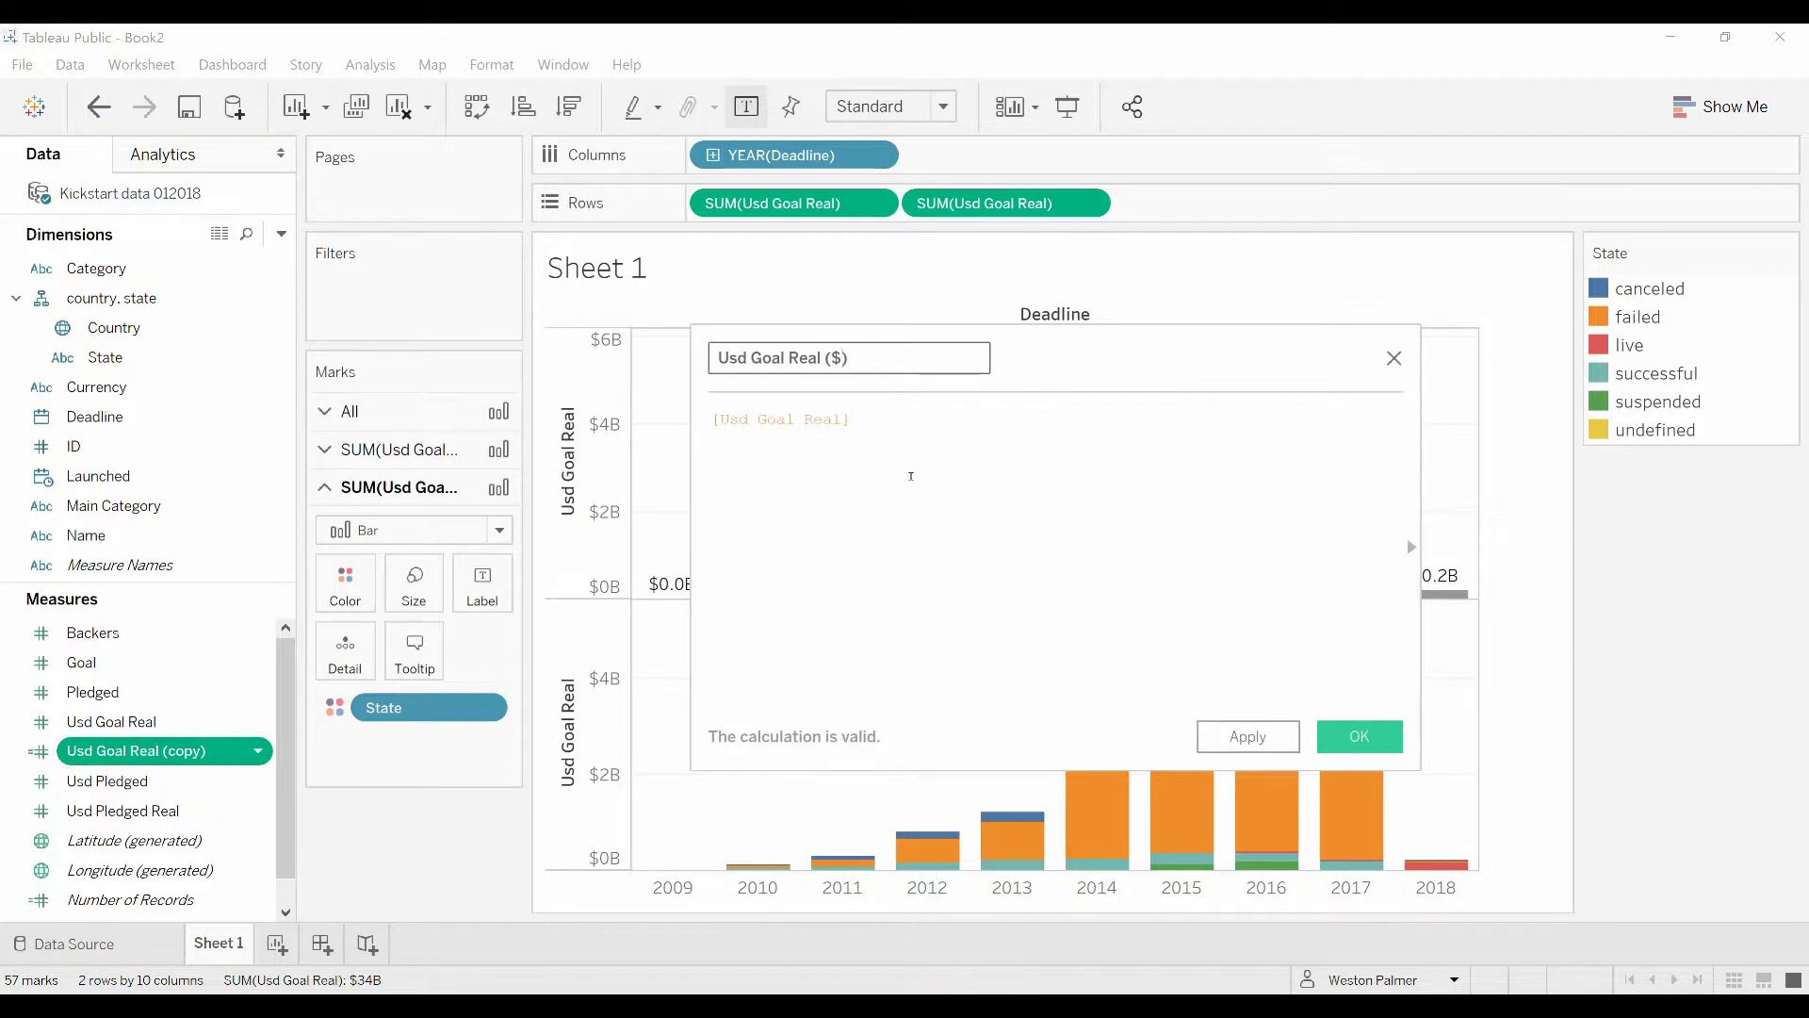
{"action": "type", "text": "M"}
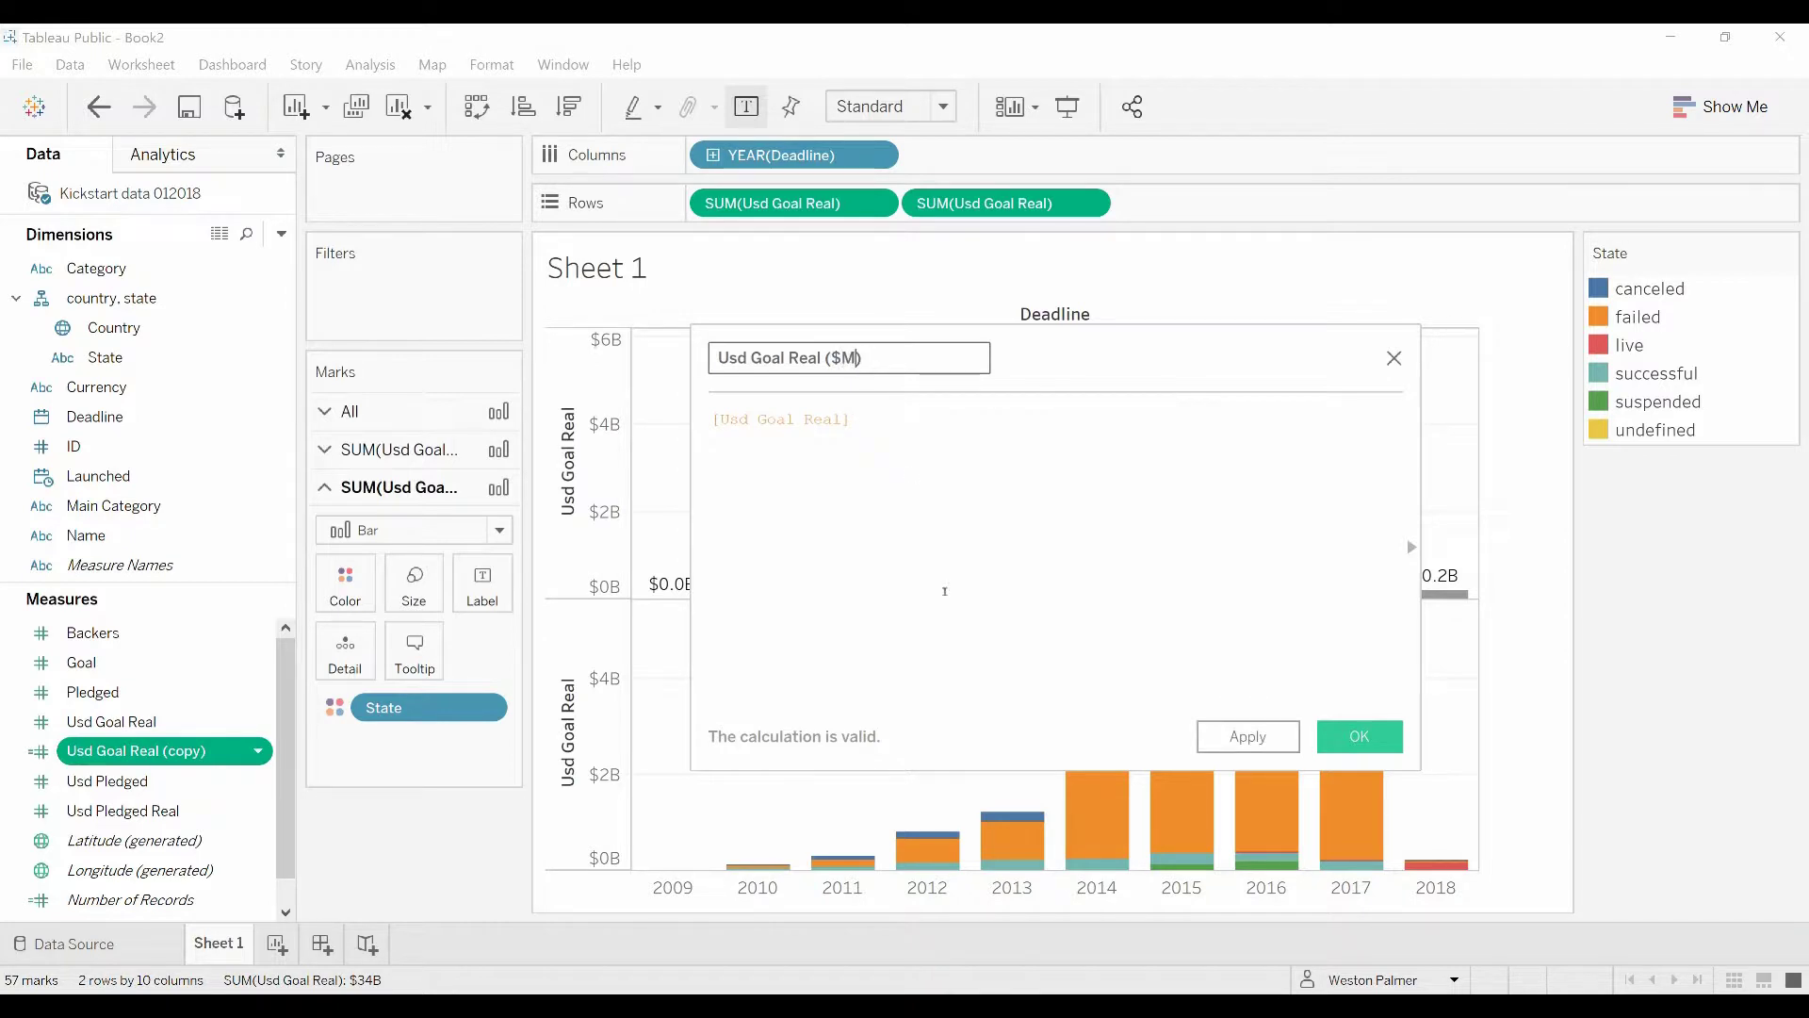
{"action": "left_click", "coordinate": [1346, 734]}
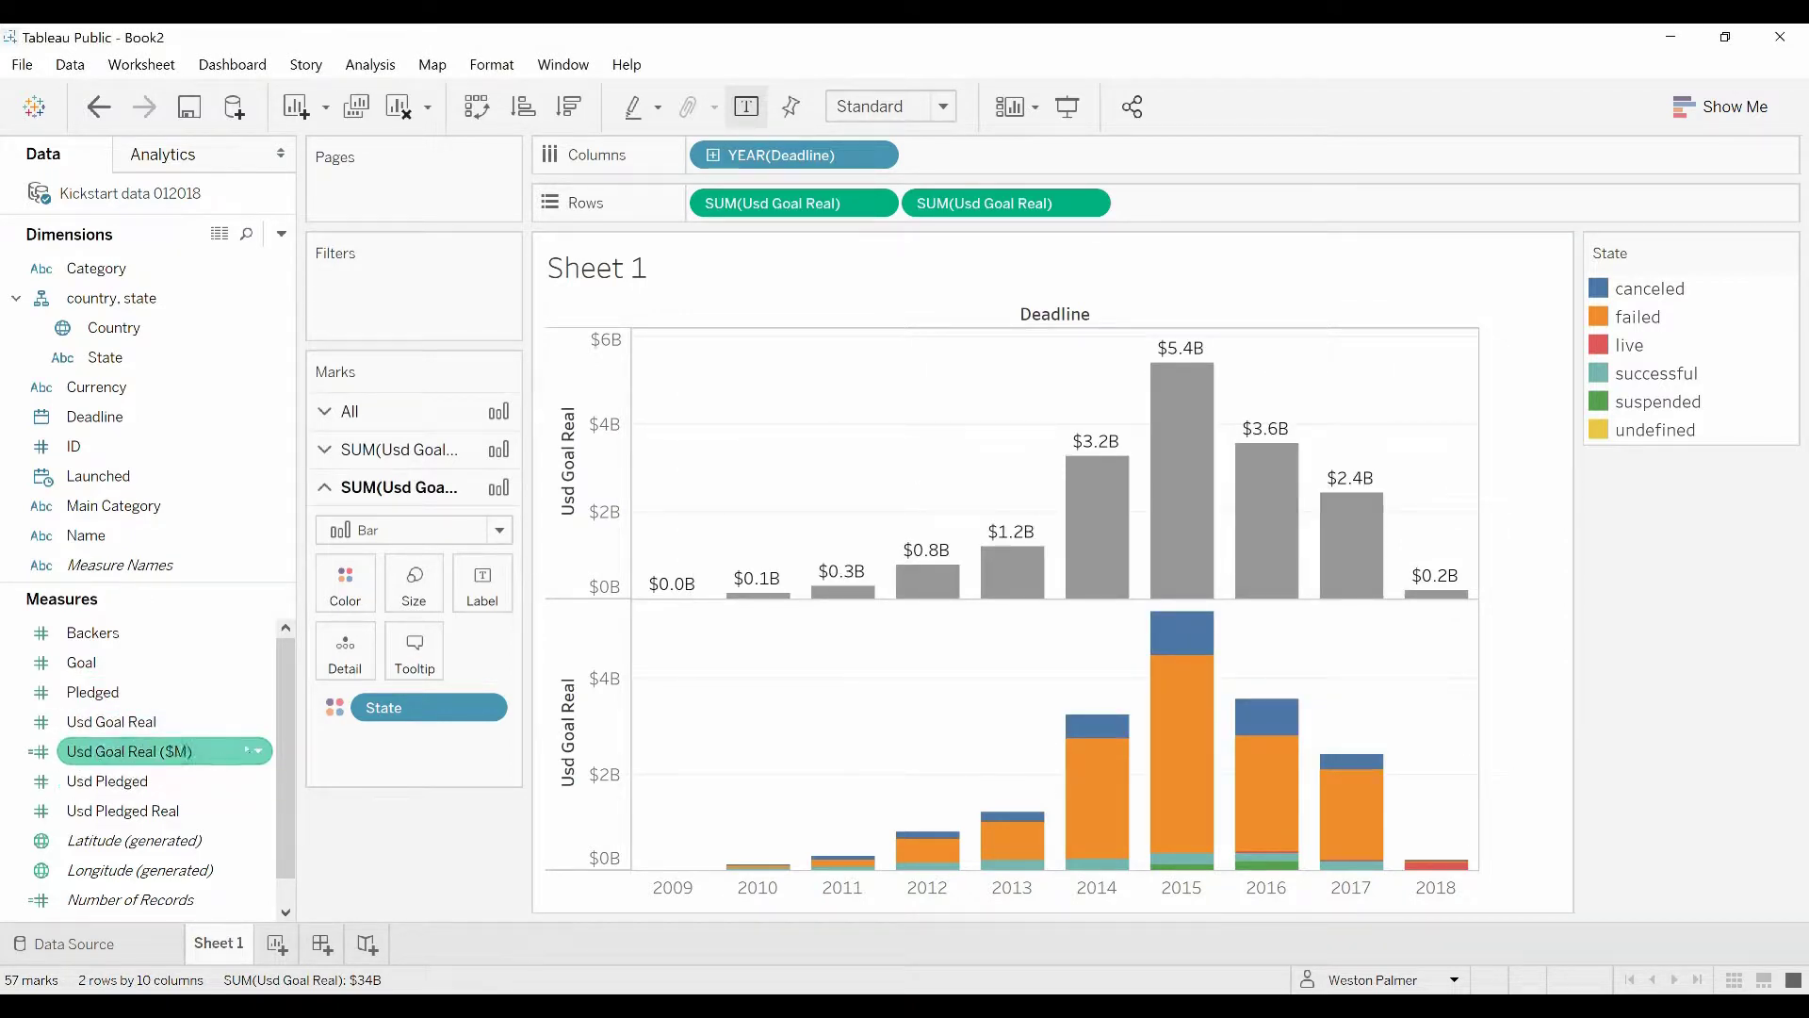
Set Usd Goal Real ($M)'s default number format to currency displayed in Millions
{"action": "right_click", "coordinate": [250, 751]}
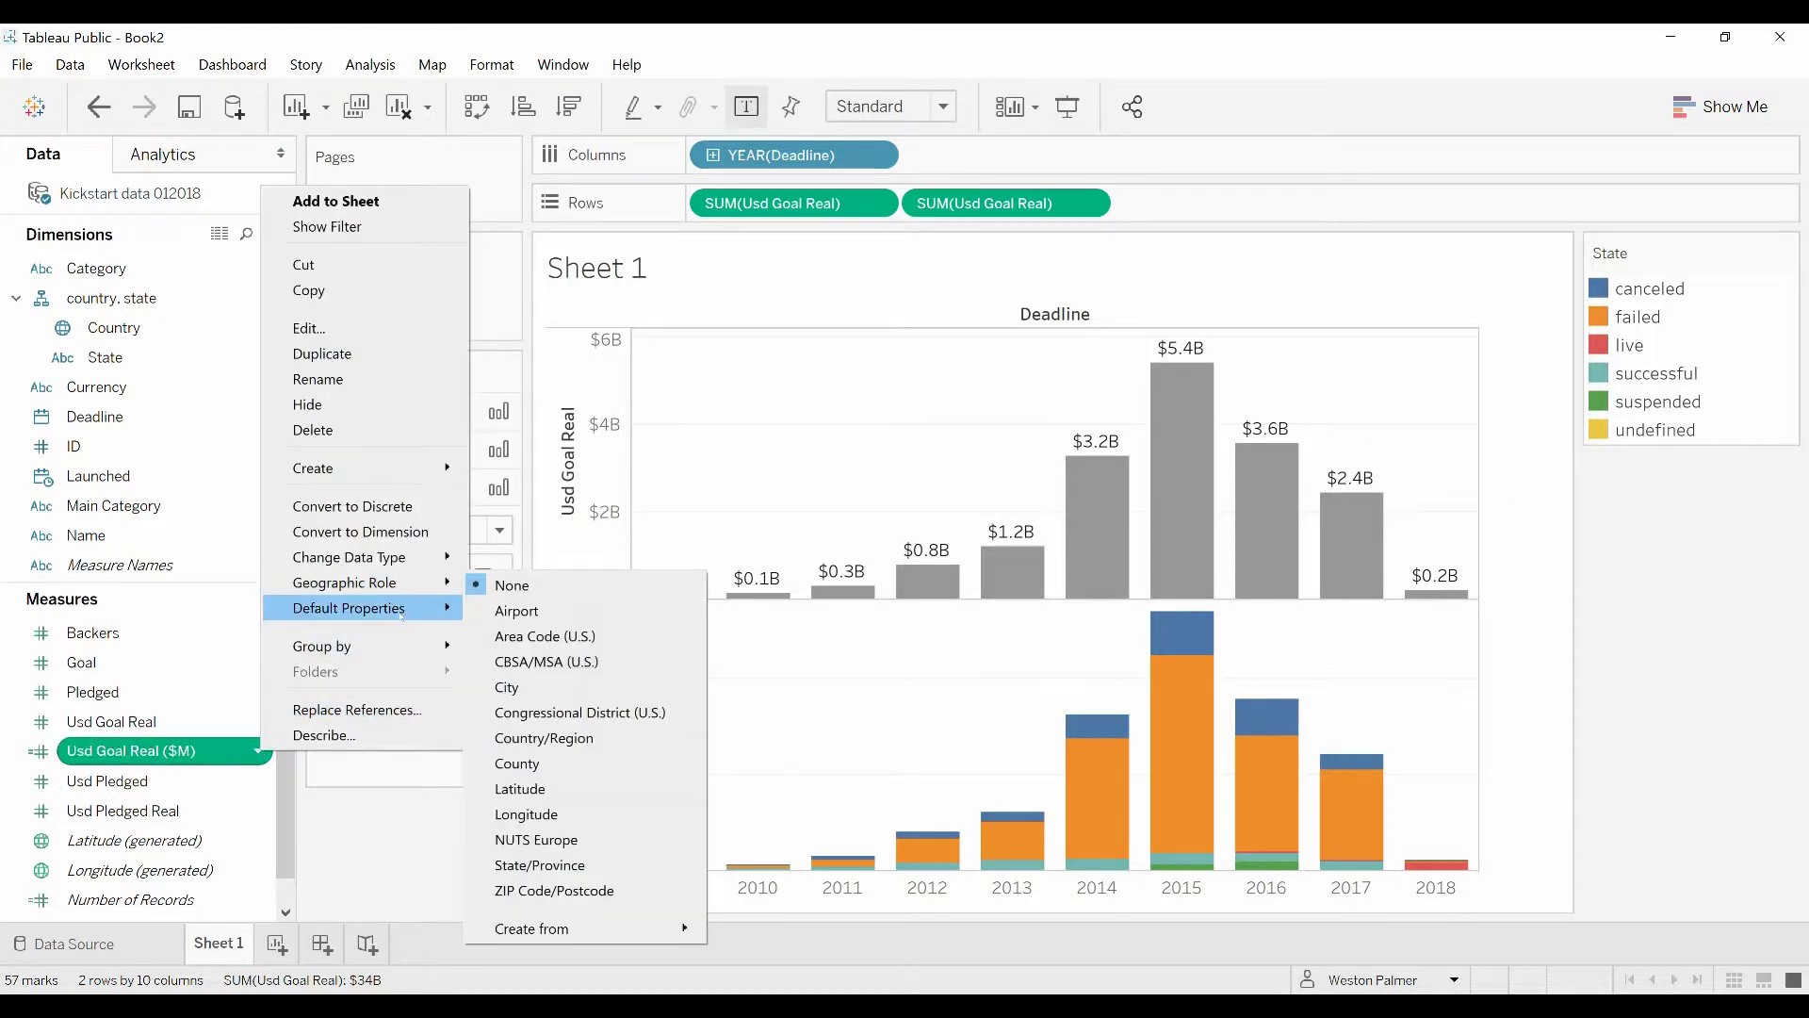
{"action": "mouse_move", "coordinate": [402, 613]}
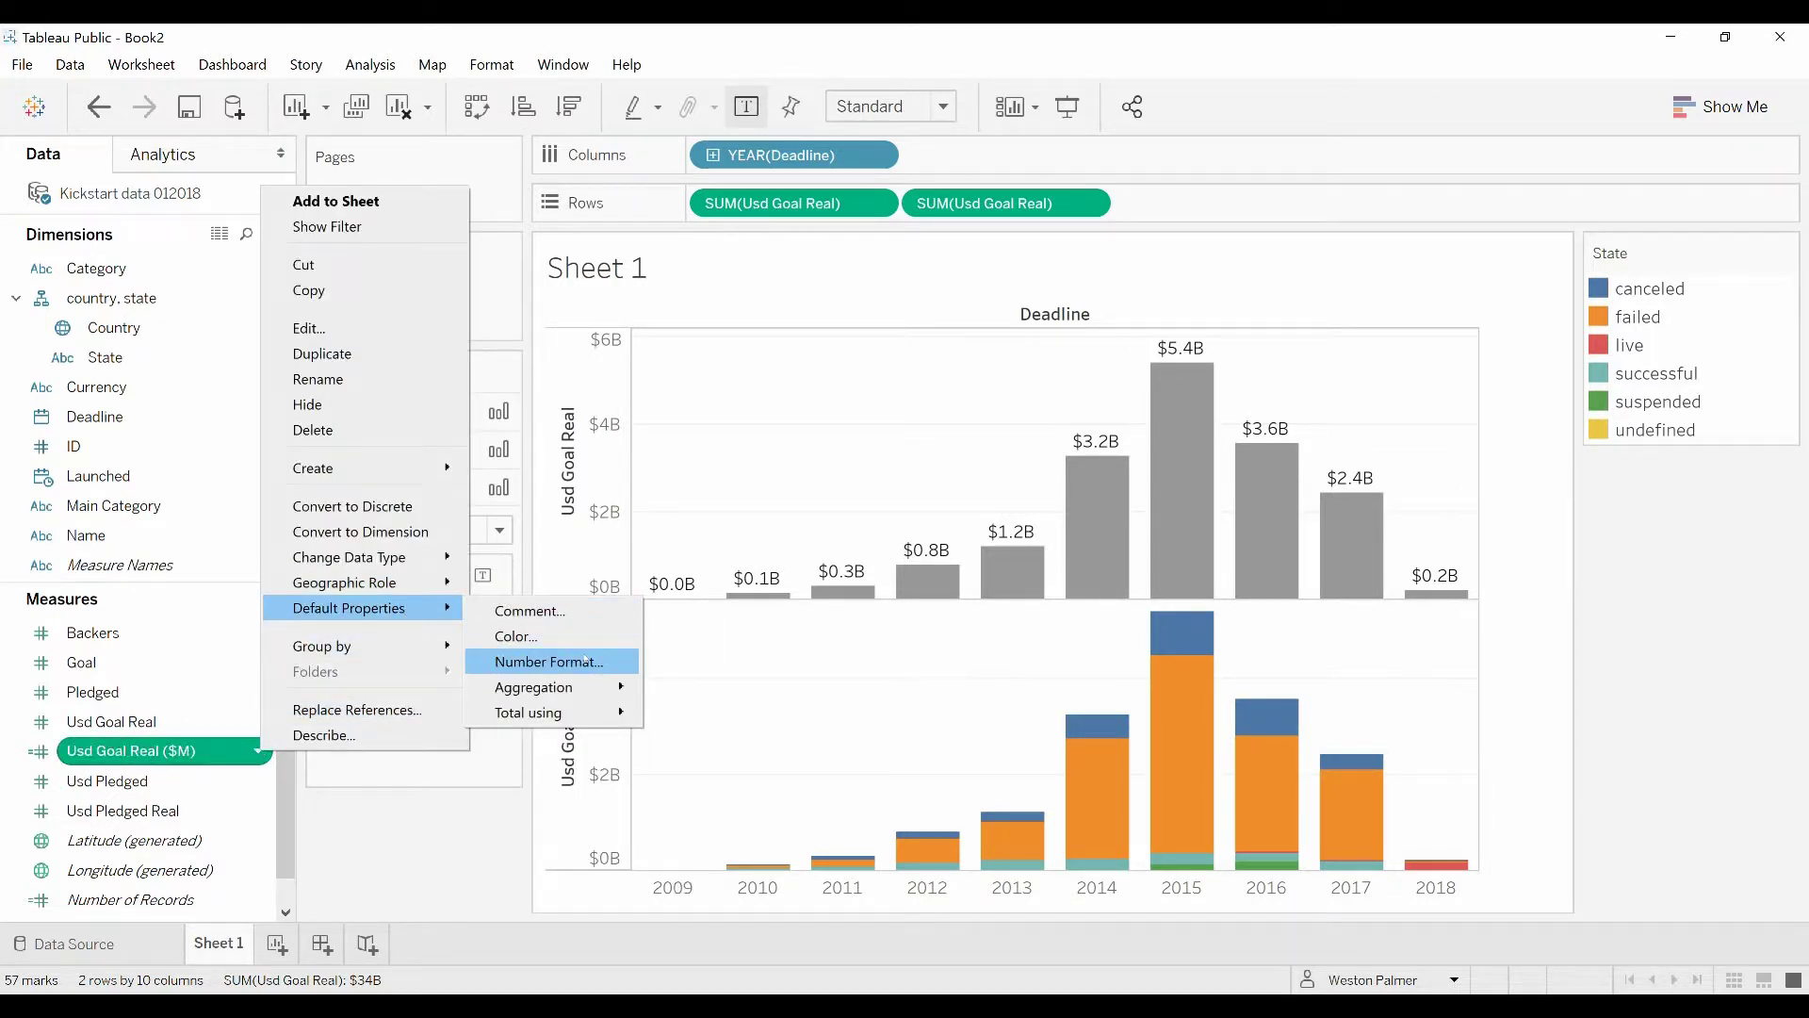
{"action": "left_click", "coordinate": [585, 661]}
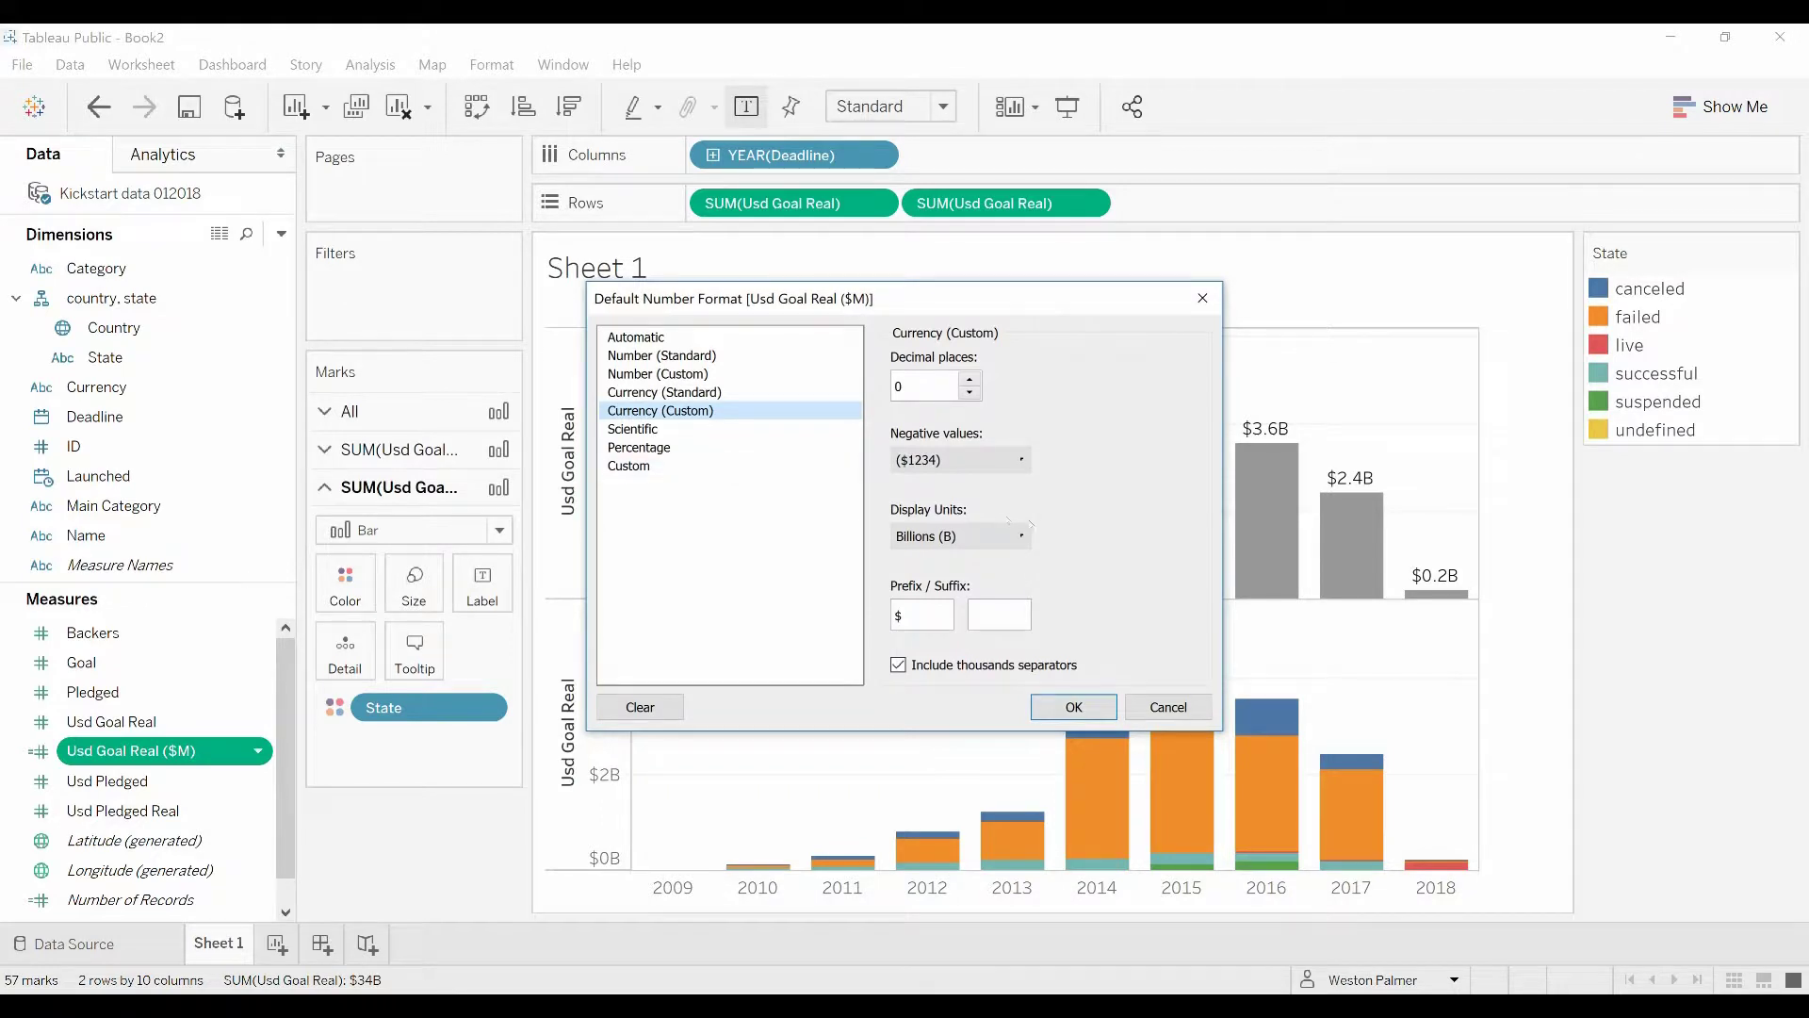
{"action": "left_click", "coordinate": [959, 536]}
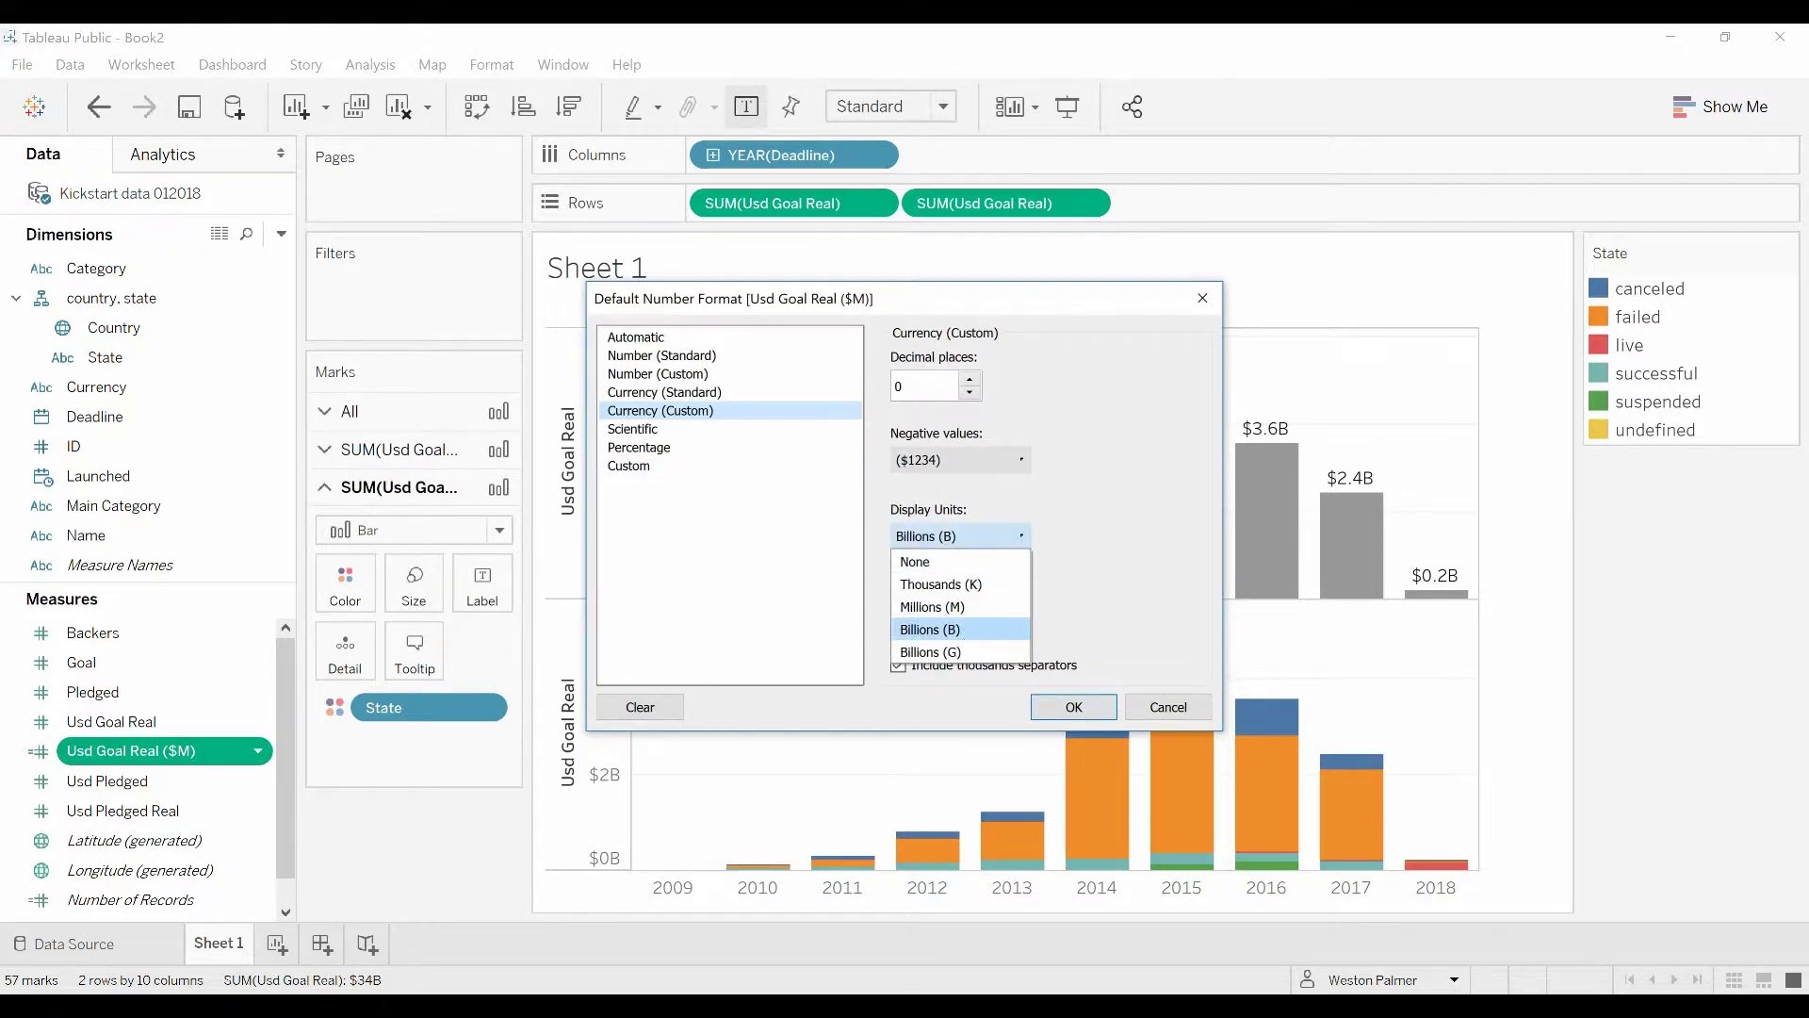
{"action": "left_click", "coordinate": [942, 607]}
{"action": "left_click", "coordinate": [1075, 707]}
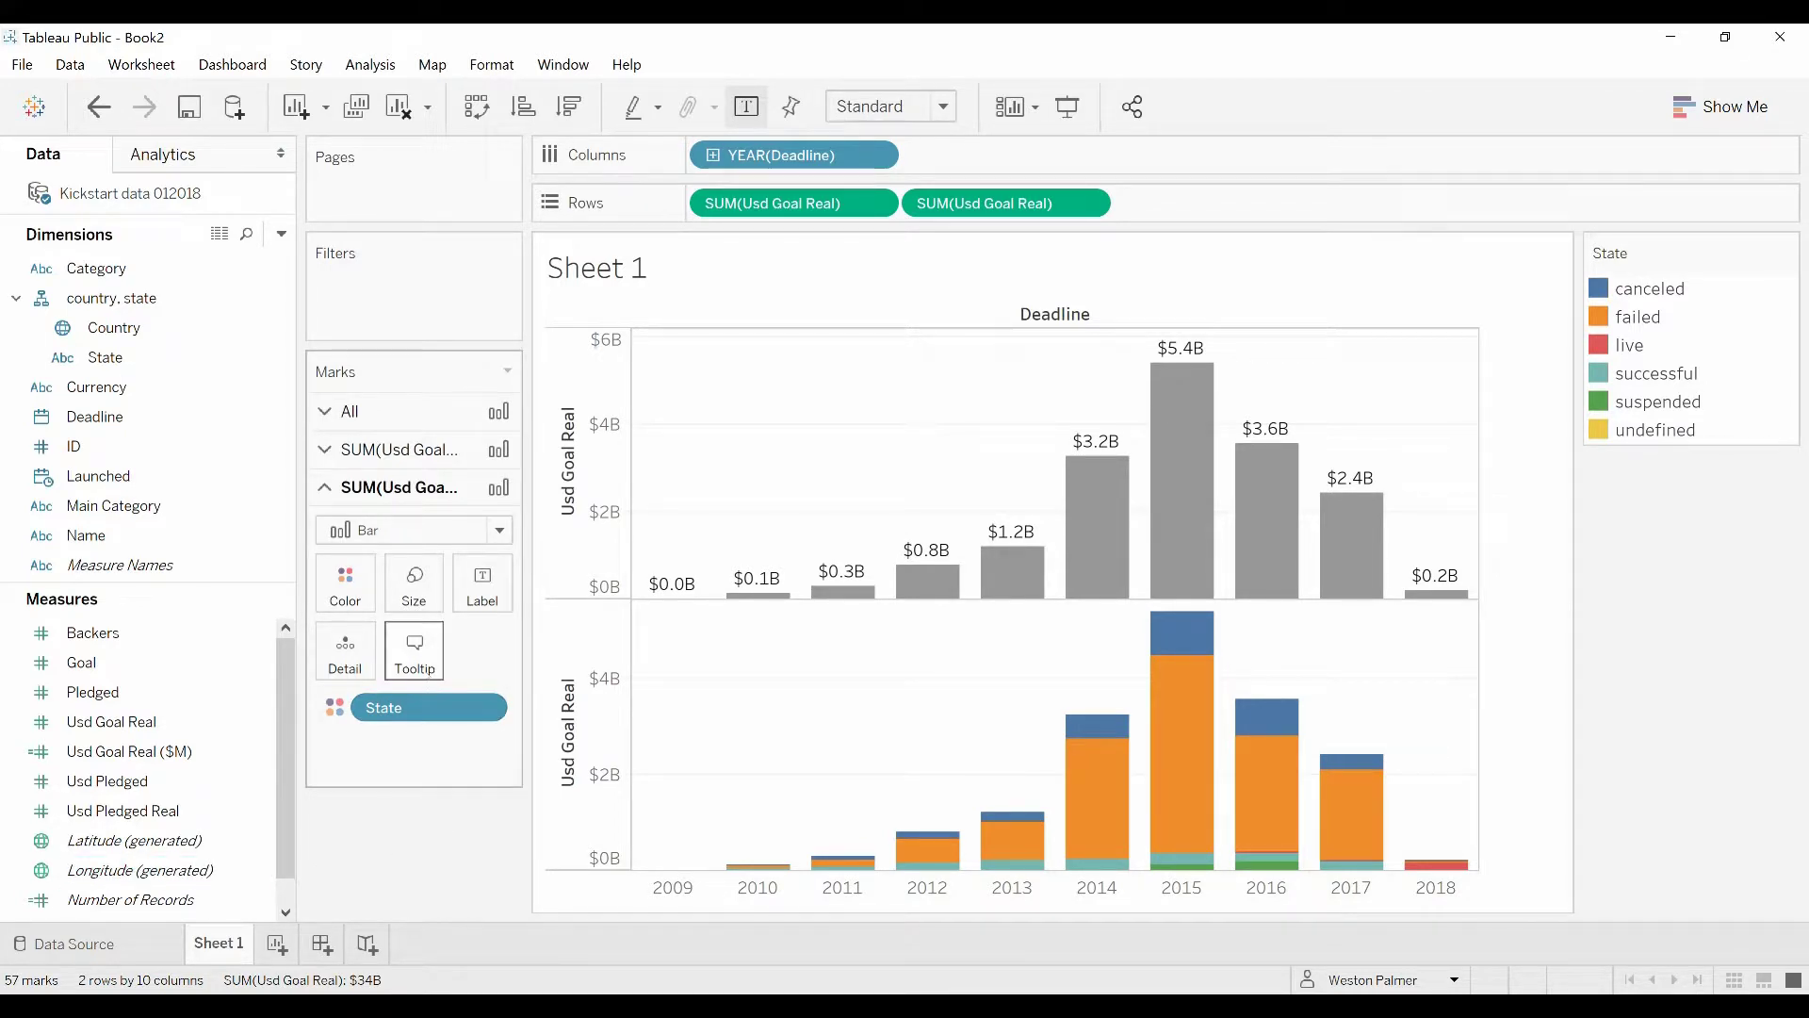
Add Usd Goal Real ($M) to the lower bars' Tooltip
{"action": "left_click", "coordinate": [102, 752]}
{"action": "left_click_drag", "start_coordinate": [102, 752], "coordinate": [415, 667]}
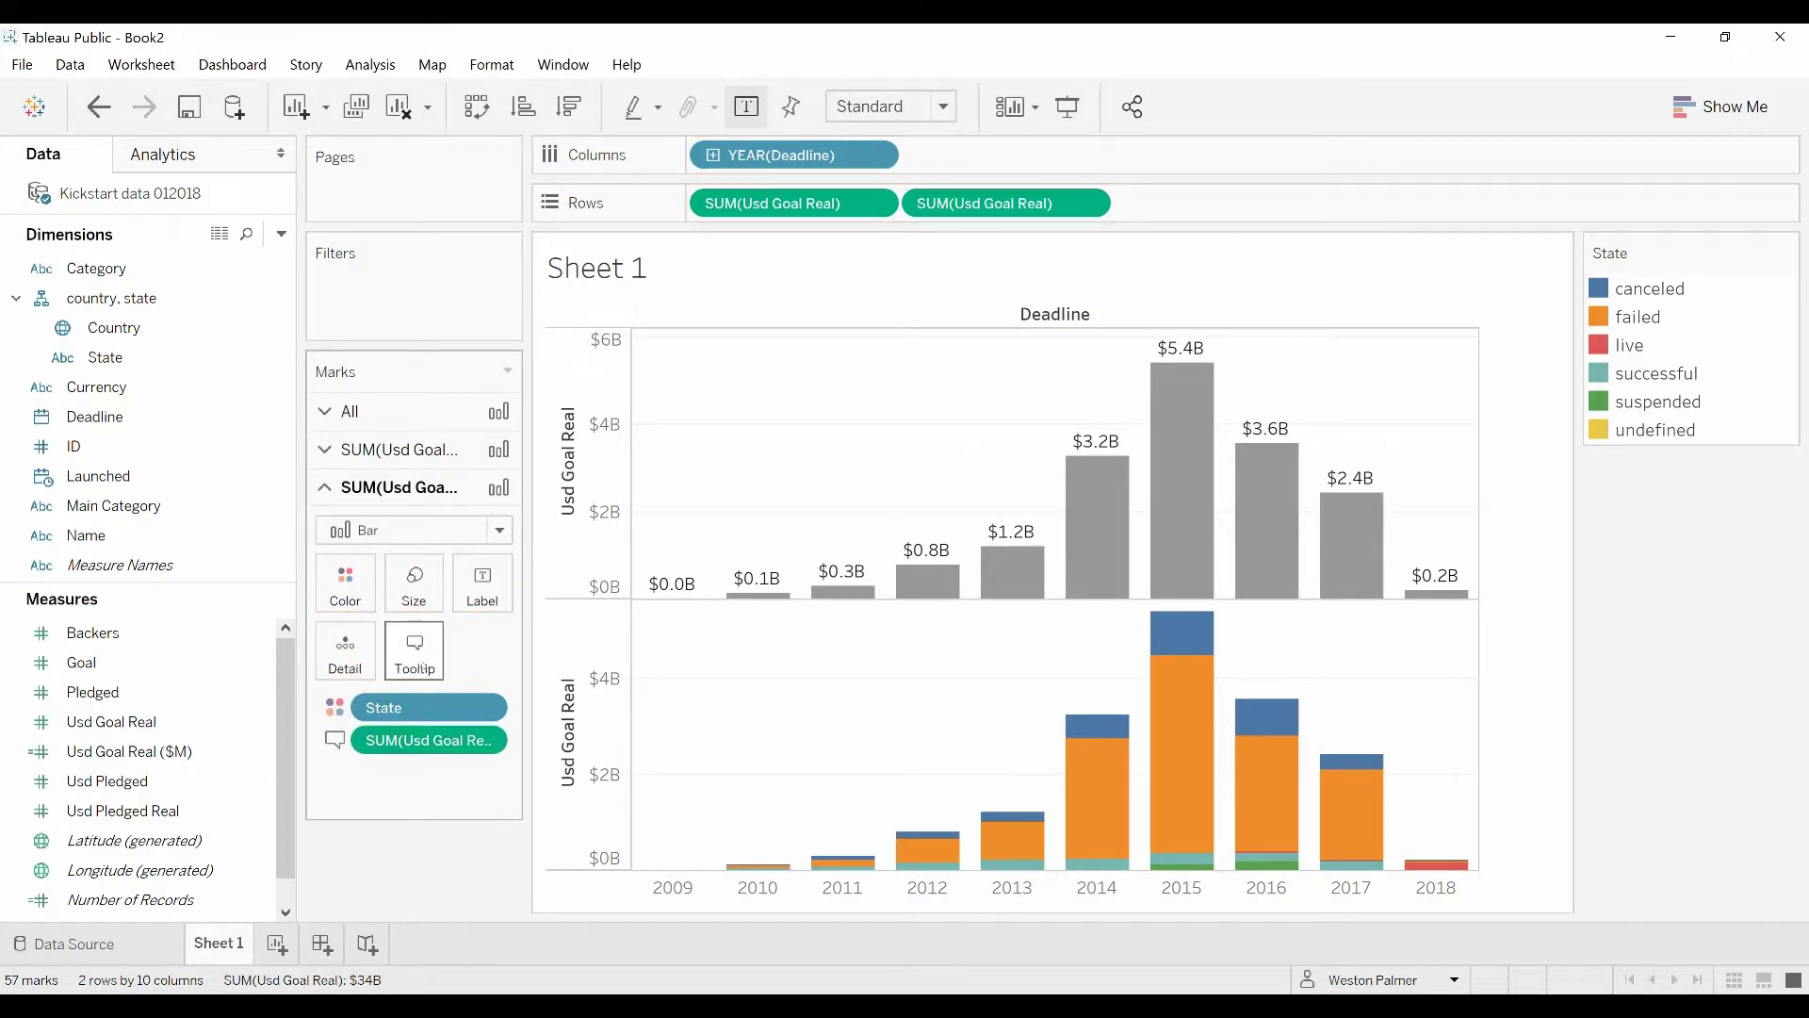
{"action": "mouse_move", "coordinate": [1090, 791]}
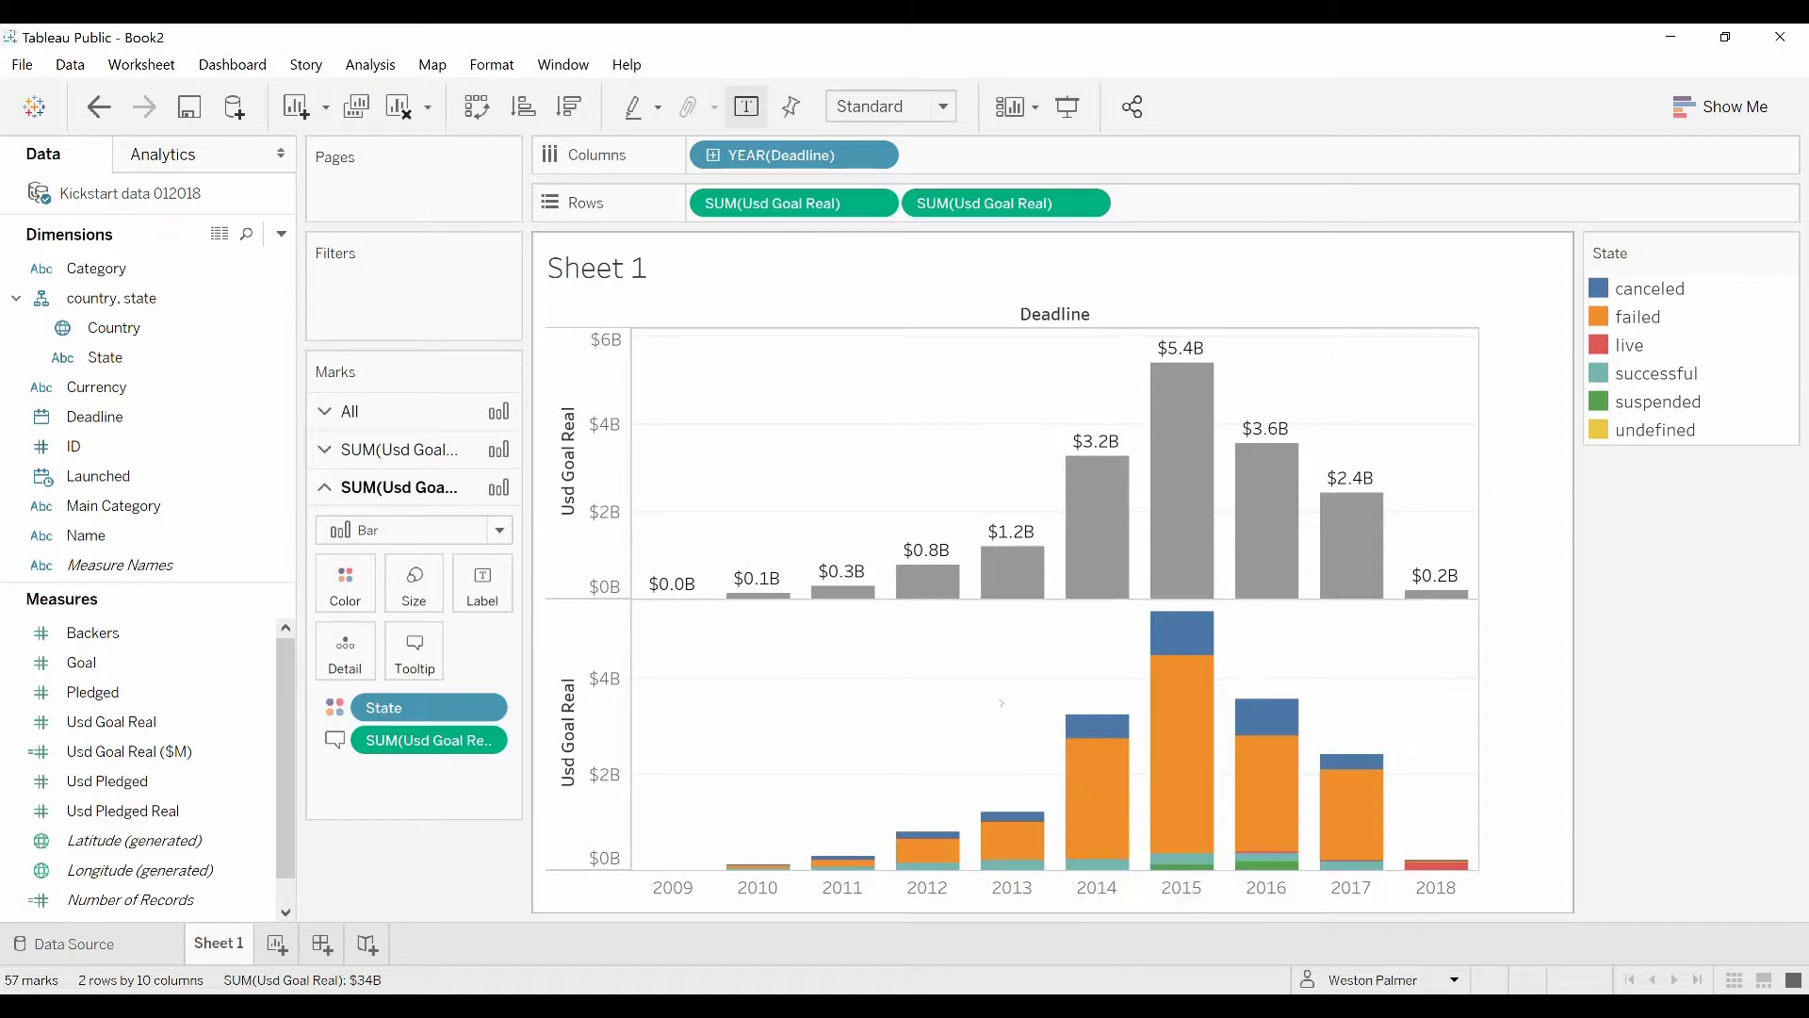
Delete the 'Usd Goal Real:' line from the tooltip text
{"action": "left_click", "coordinate": [439, 664]}
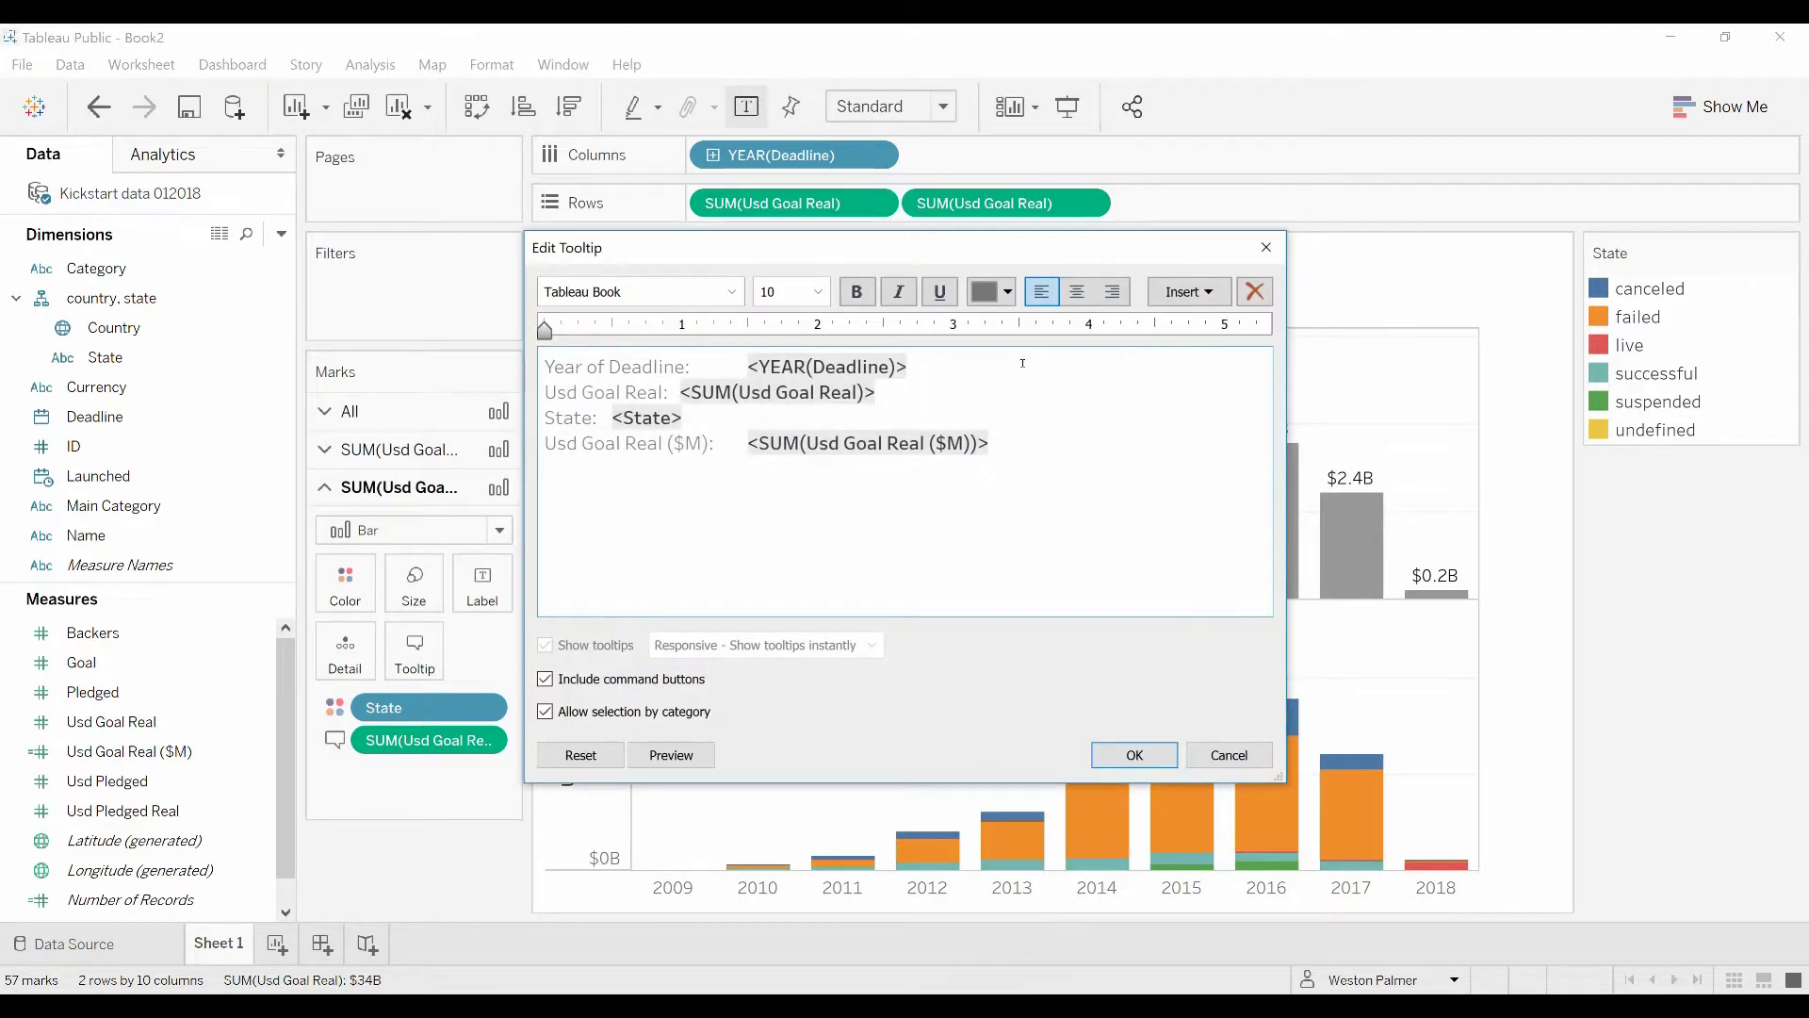
{"action": "left_click_drag", "start_coordinate": [912, 403], "coordinate": [521, 405]}
{"action": "key", "text": "Delete"}
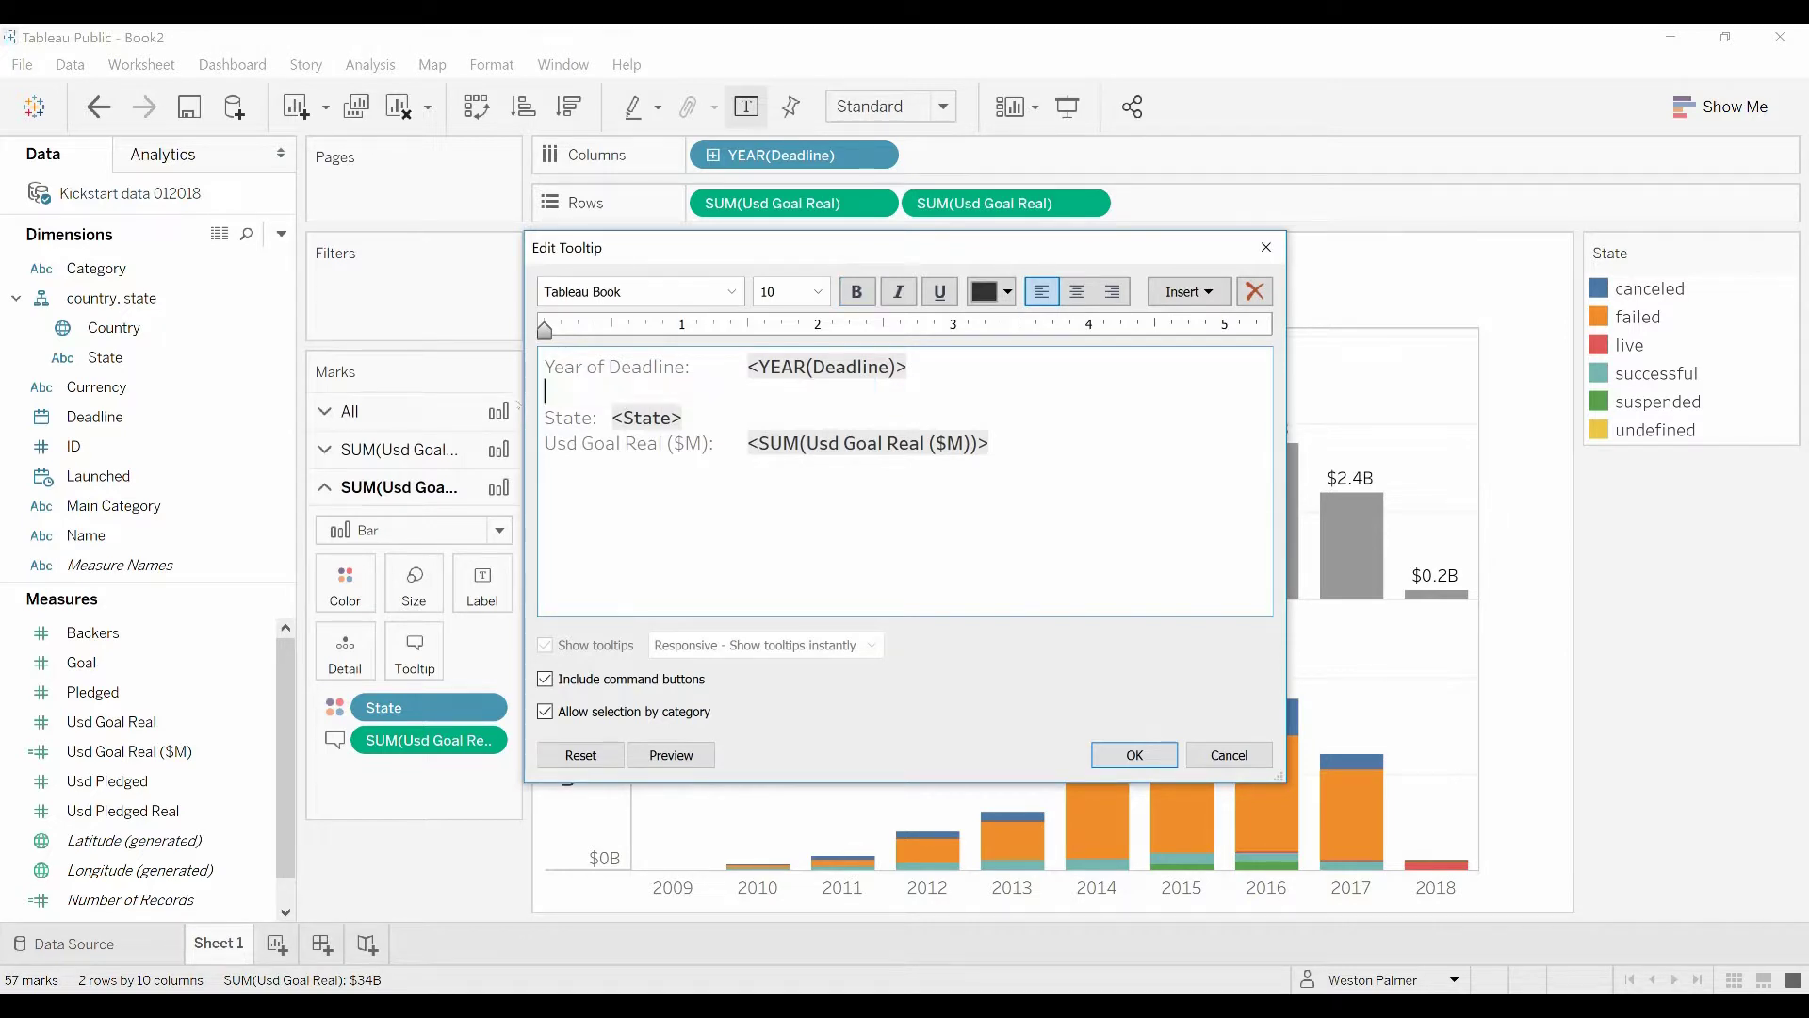
{"action": "key", "text": "Delete"}
{"action": "left_click", "coordinate": [1141, 757]}
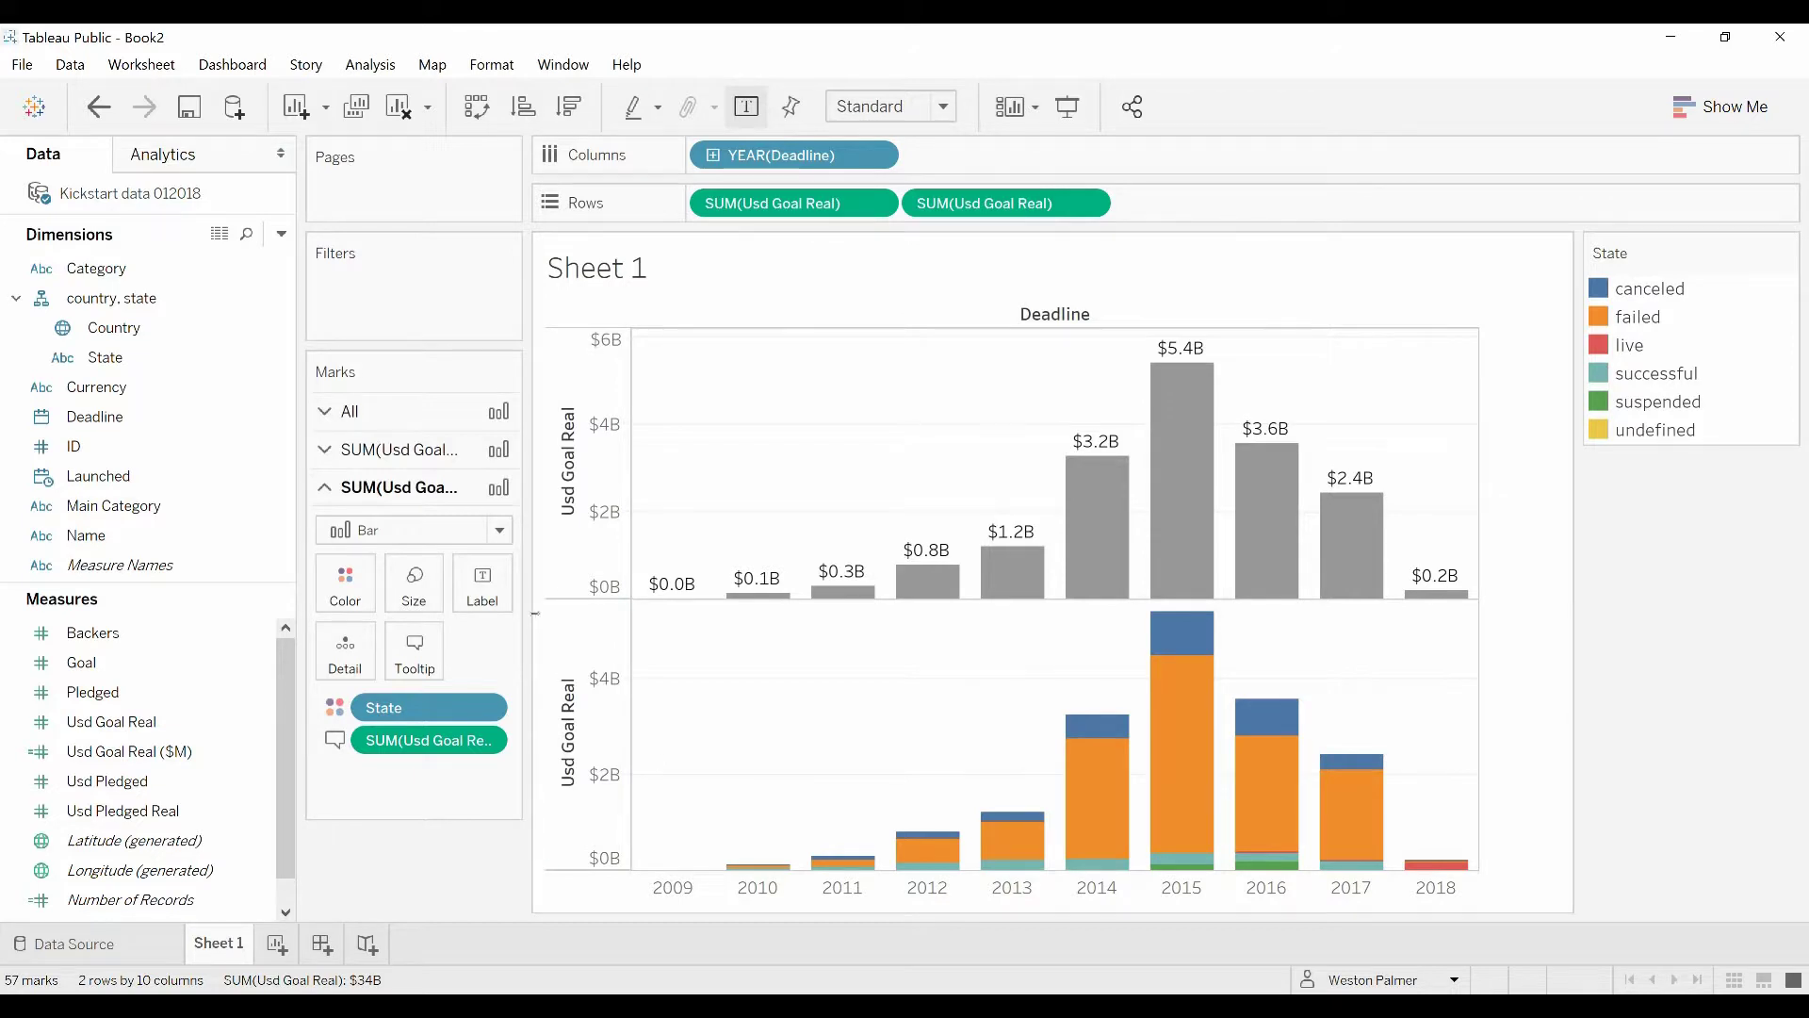
{"action": "right_click", "coordinate": [575, 759]}
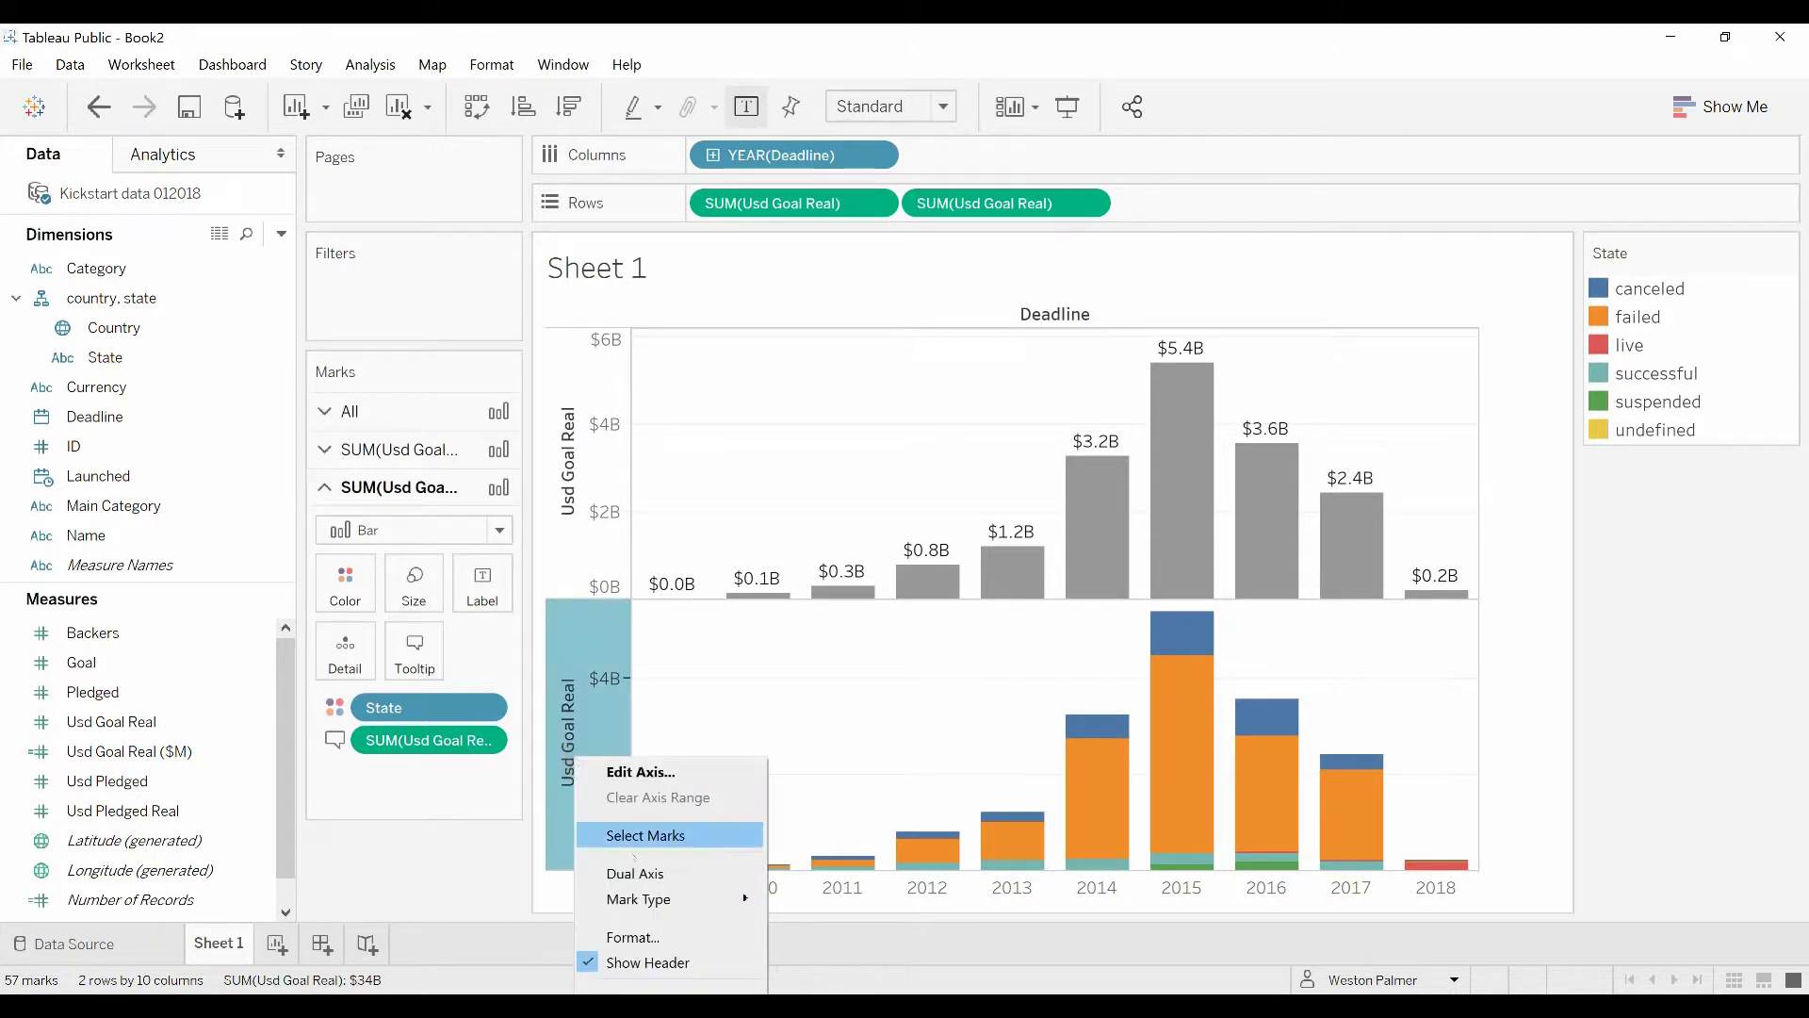
Overlay the two charts on a dual axis and synchronize the axes
{"action": "left_click", "coordinate": [627, 870]}
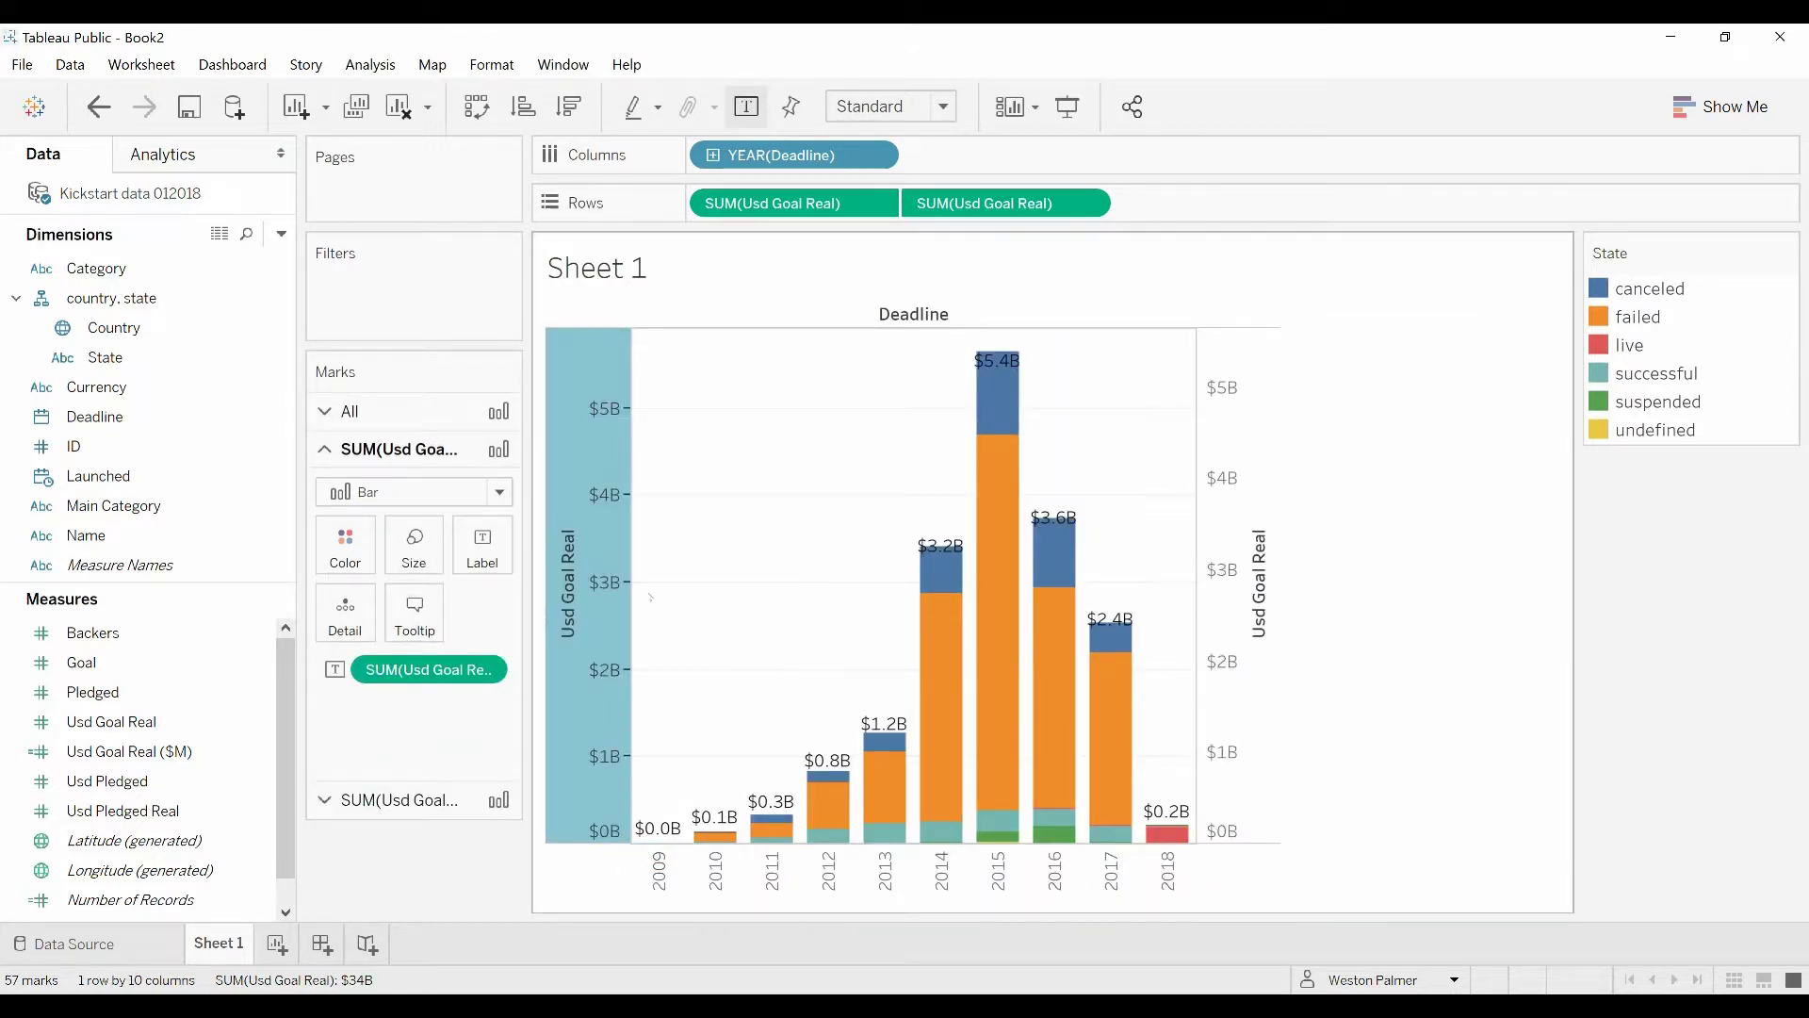
{"action": "mouse_move", "coordinate": [1001, 536]}
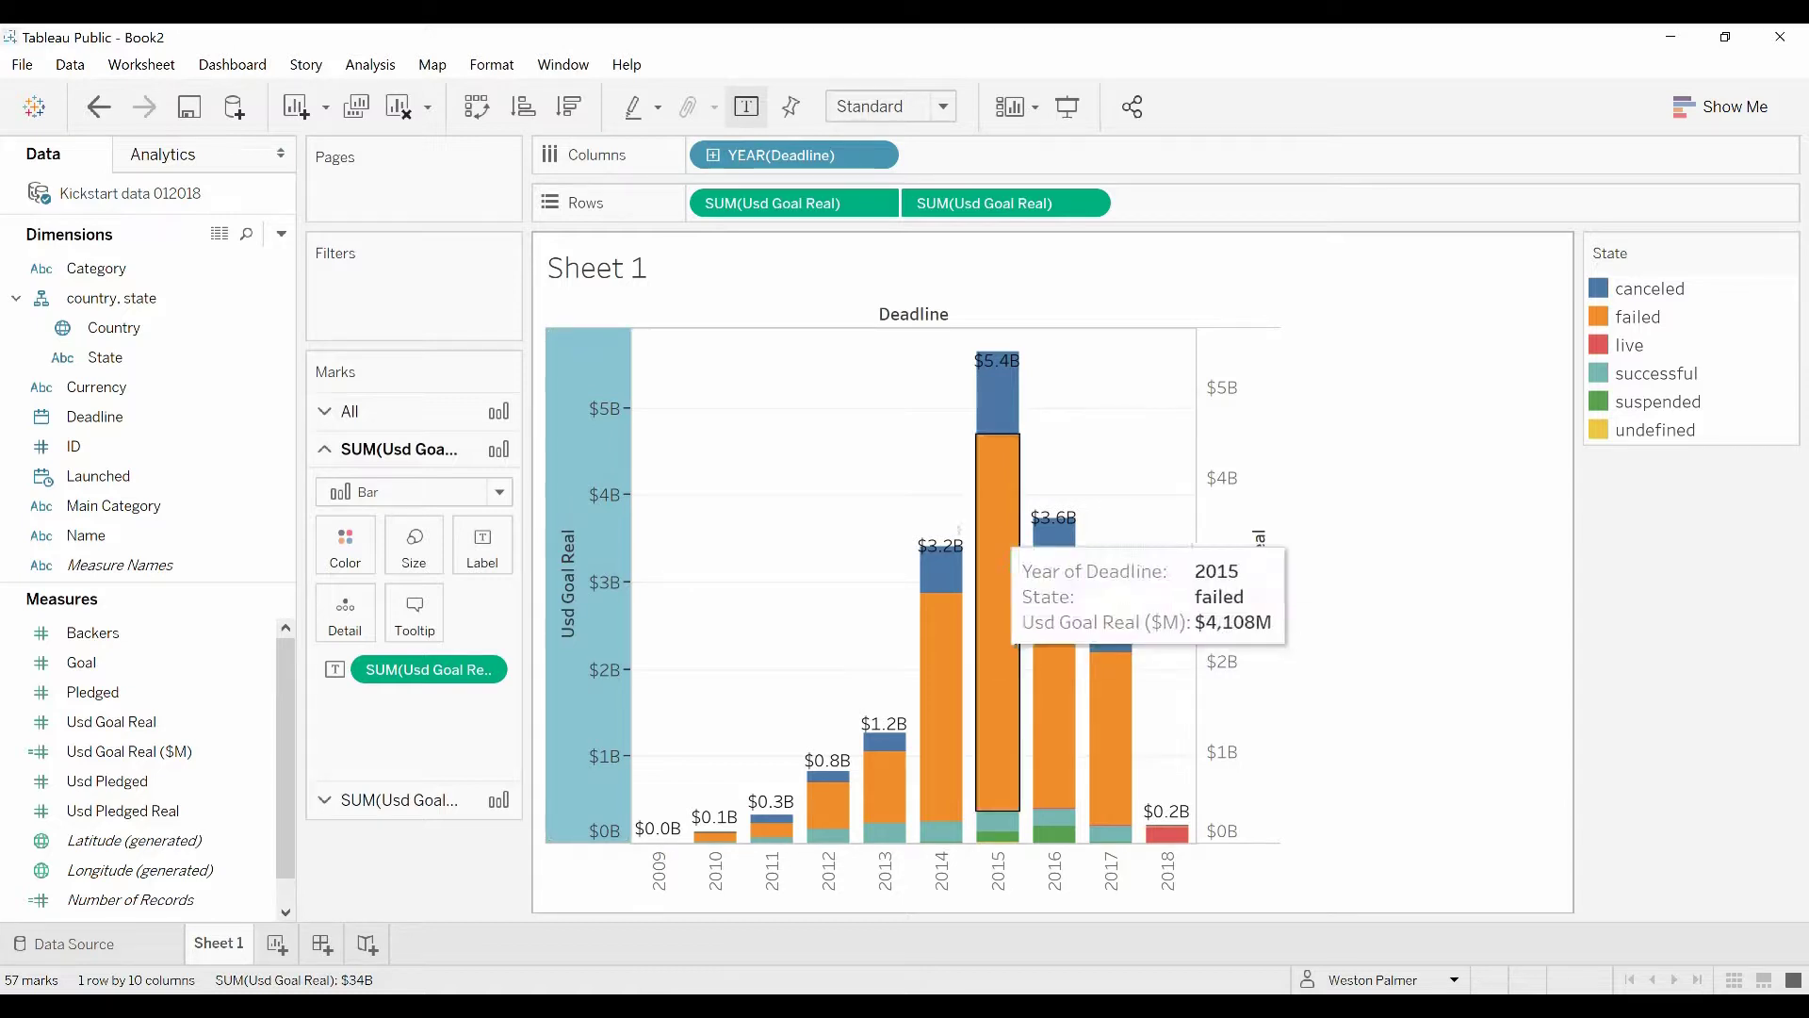
{"action": "right_click", "coordinate": [577, 602]}
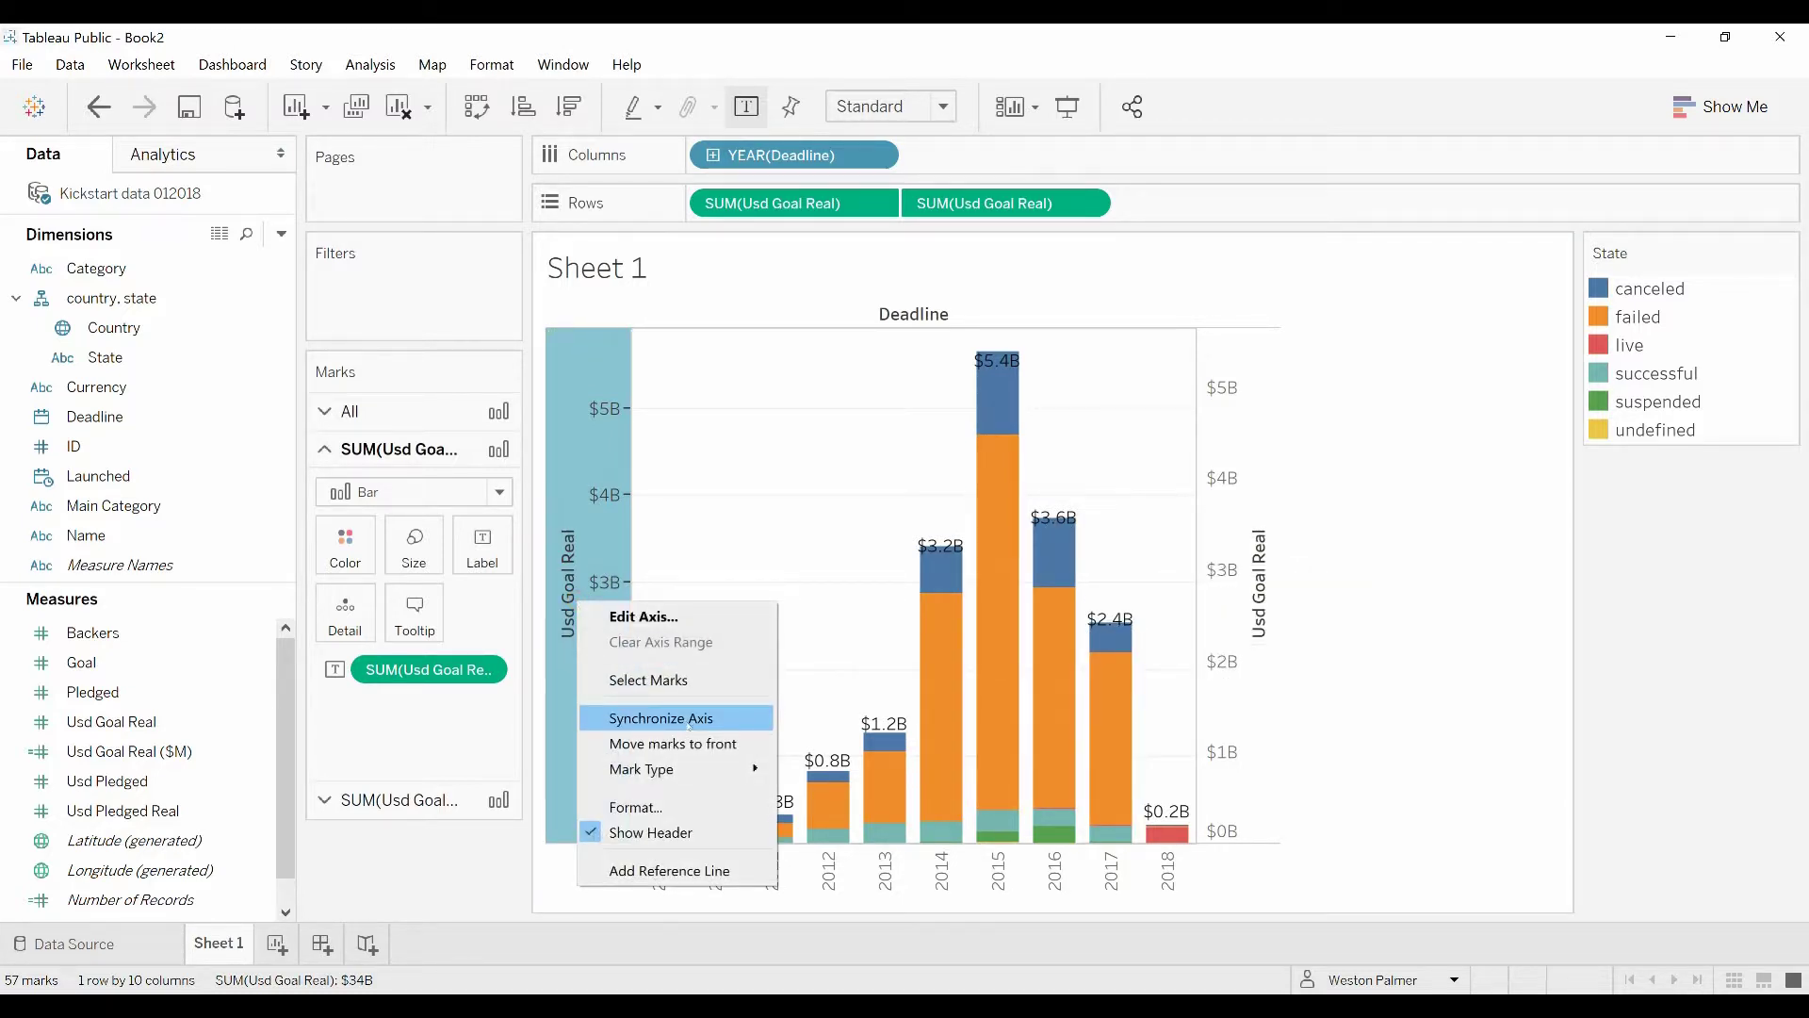
{"action": "left_click", "coordinate": [689, 720]}
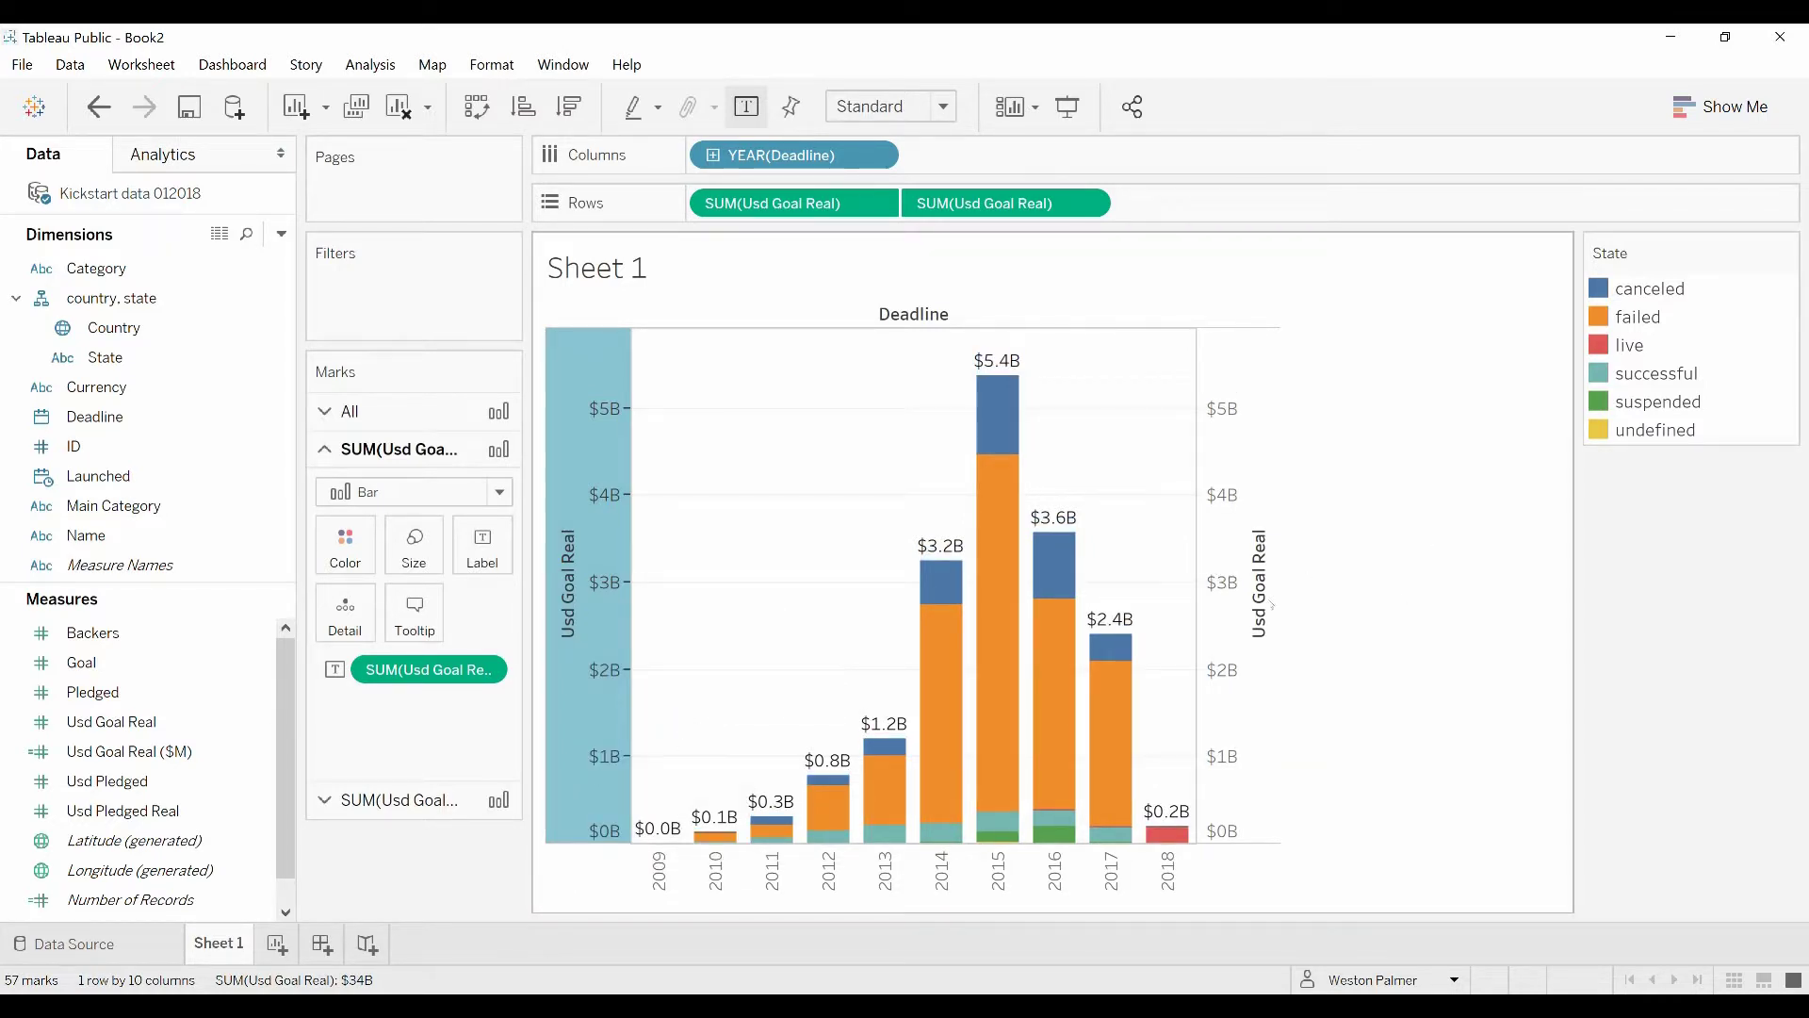
Hide the right axis header and create a new blank Sheet 2
{"action": "right_click", "coordinate": [1249, 611]}
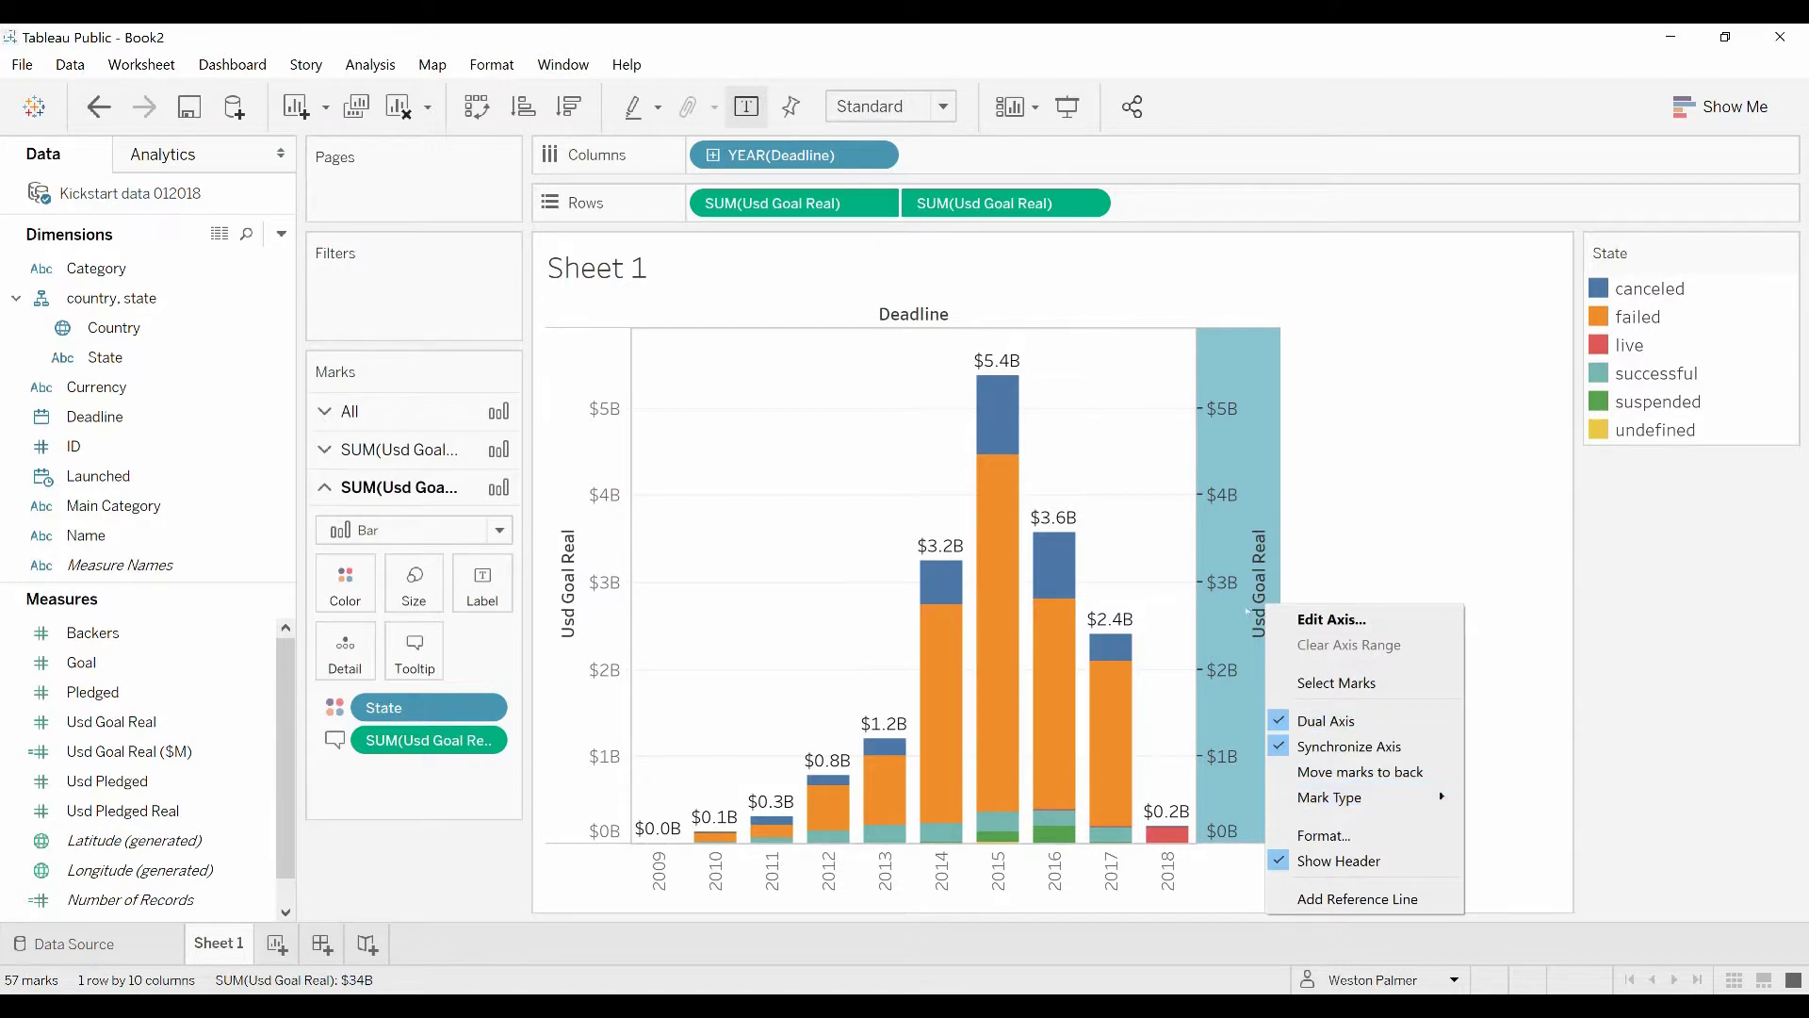
{"action": "left_click", "coordinate": [1366, 860]}
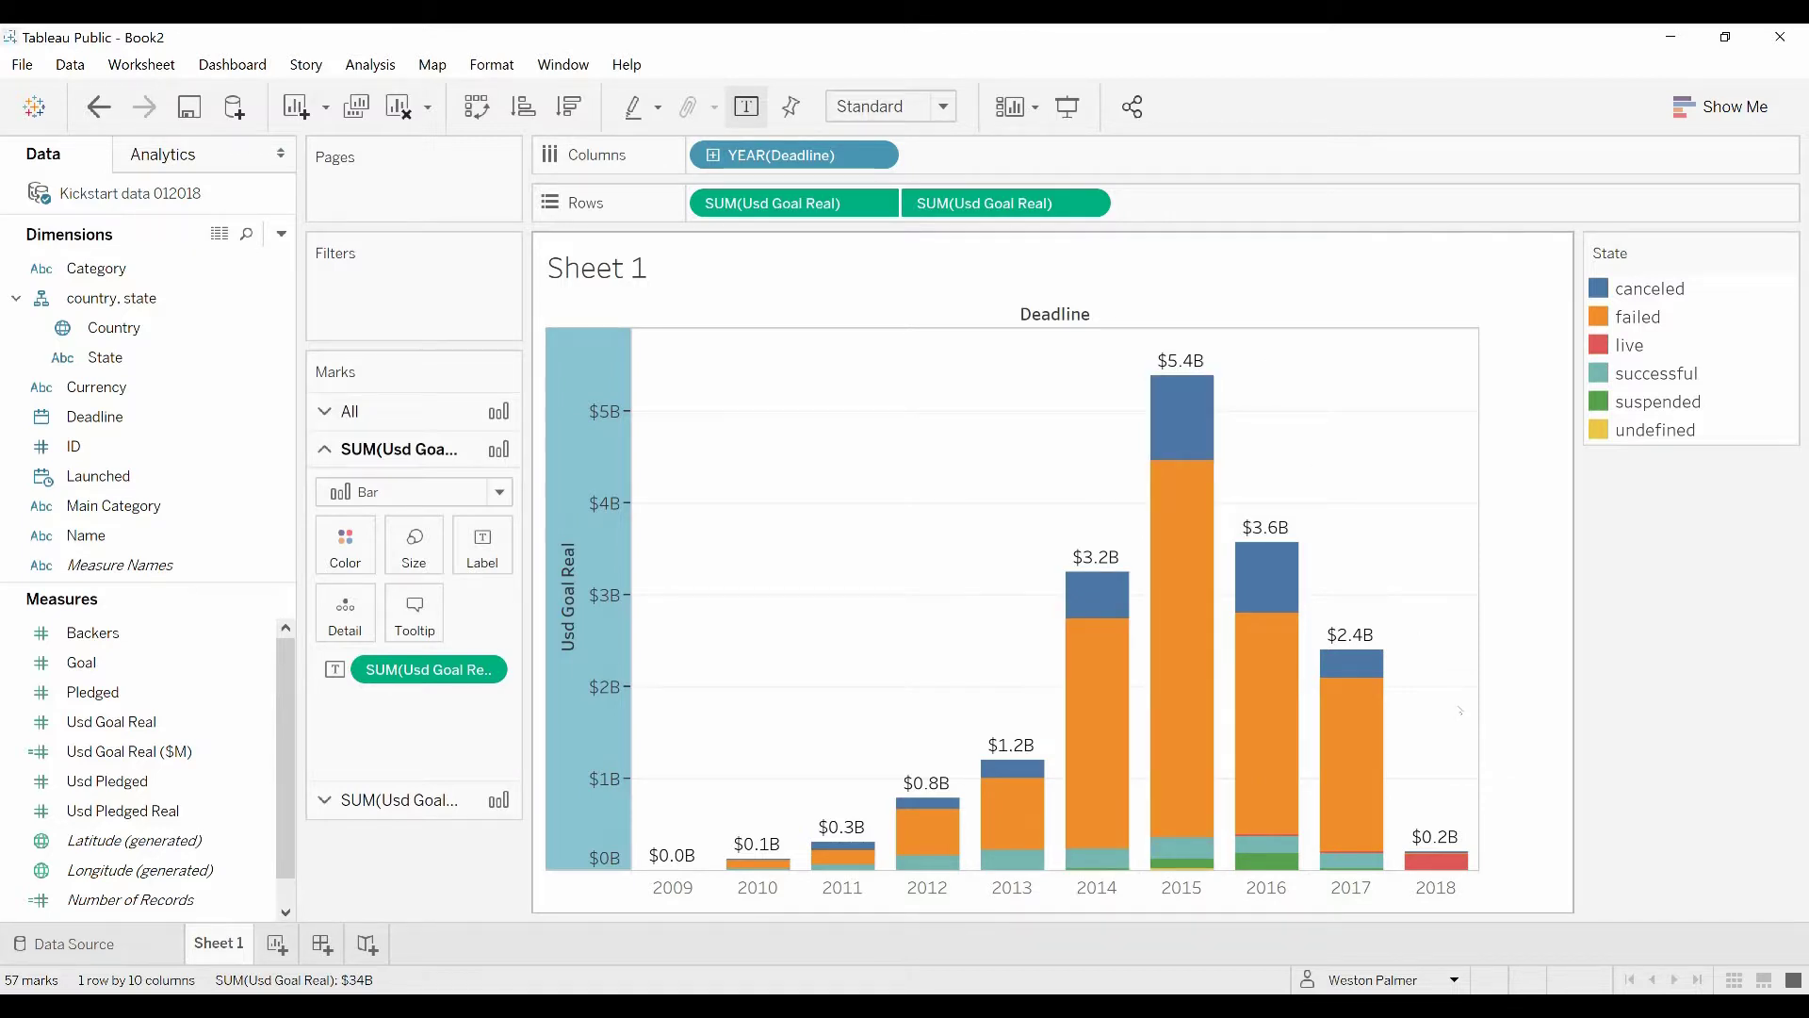
{"action": "mouse_move", "coordinate": [1345, 737]}
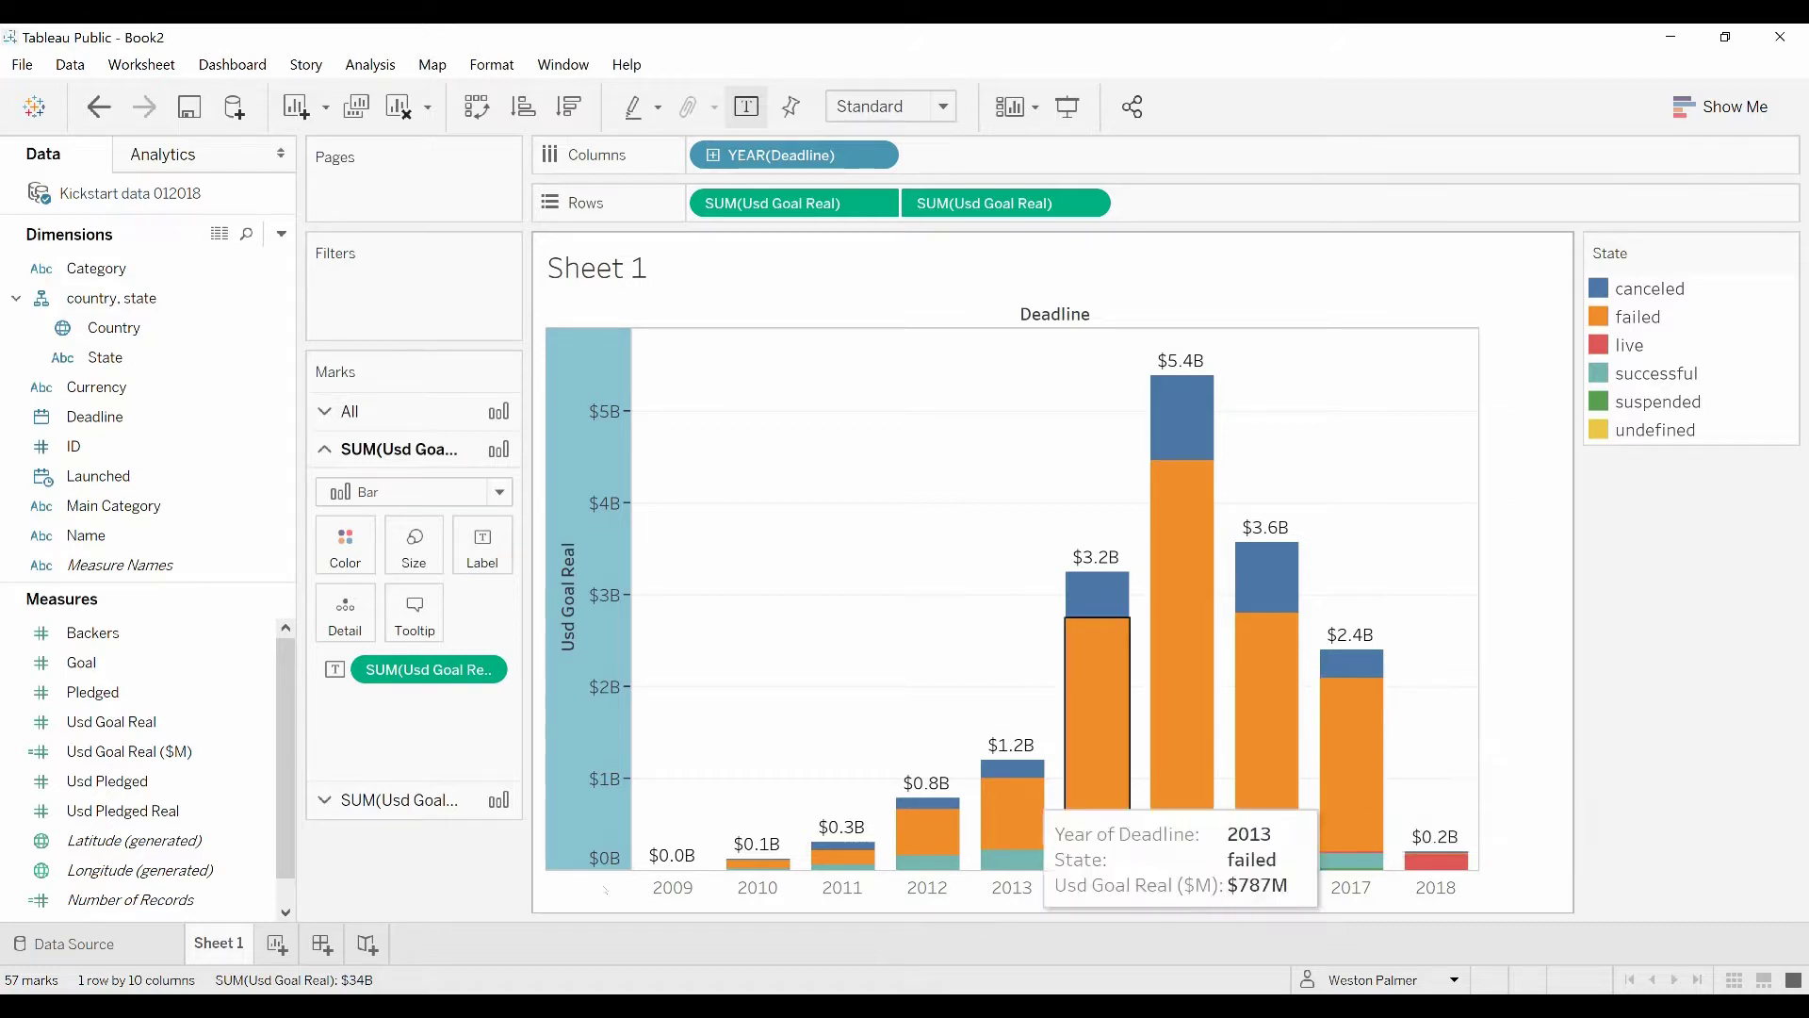
{"action": "left_click", "coordinate": [278, 943]}
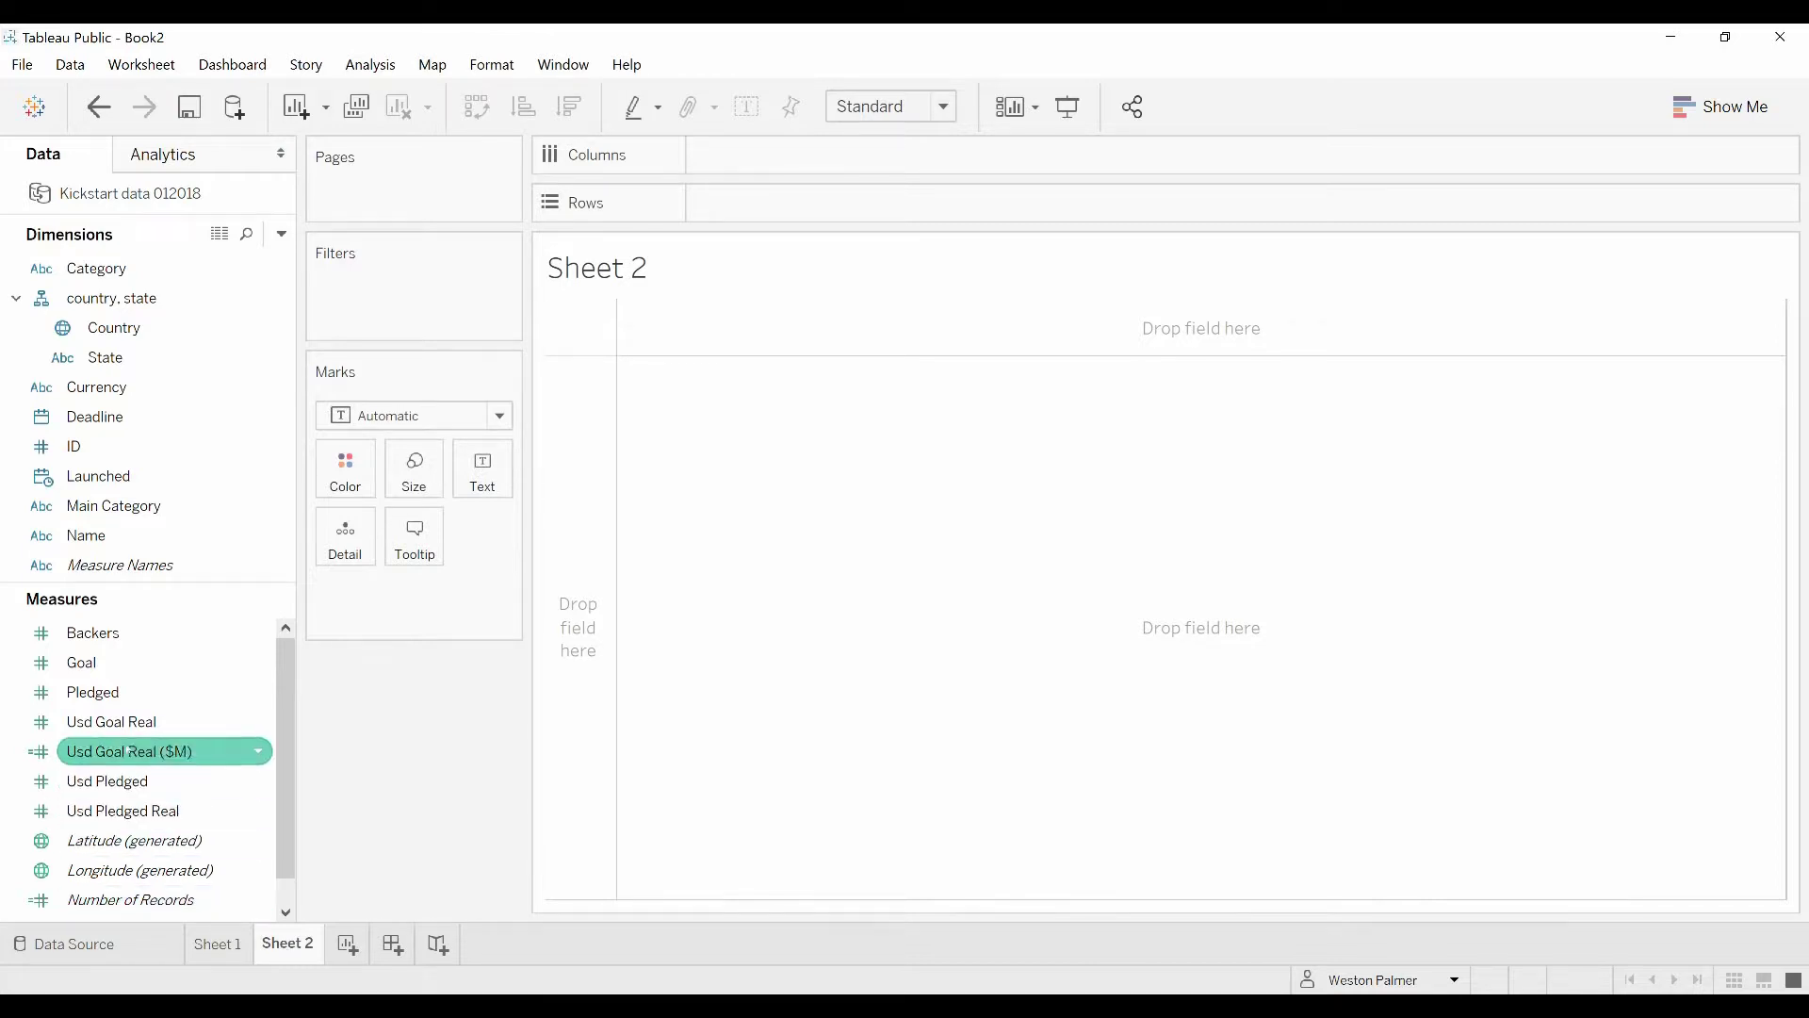
Build Sheet 2 from Usd Goal Real and Deadline year with Bar marks
{"action": "left_click_drag", "start_coordinate": [127, 725], "coordinate": [883, 549]}
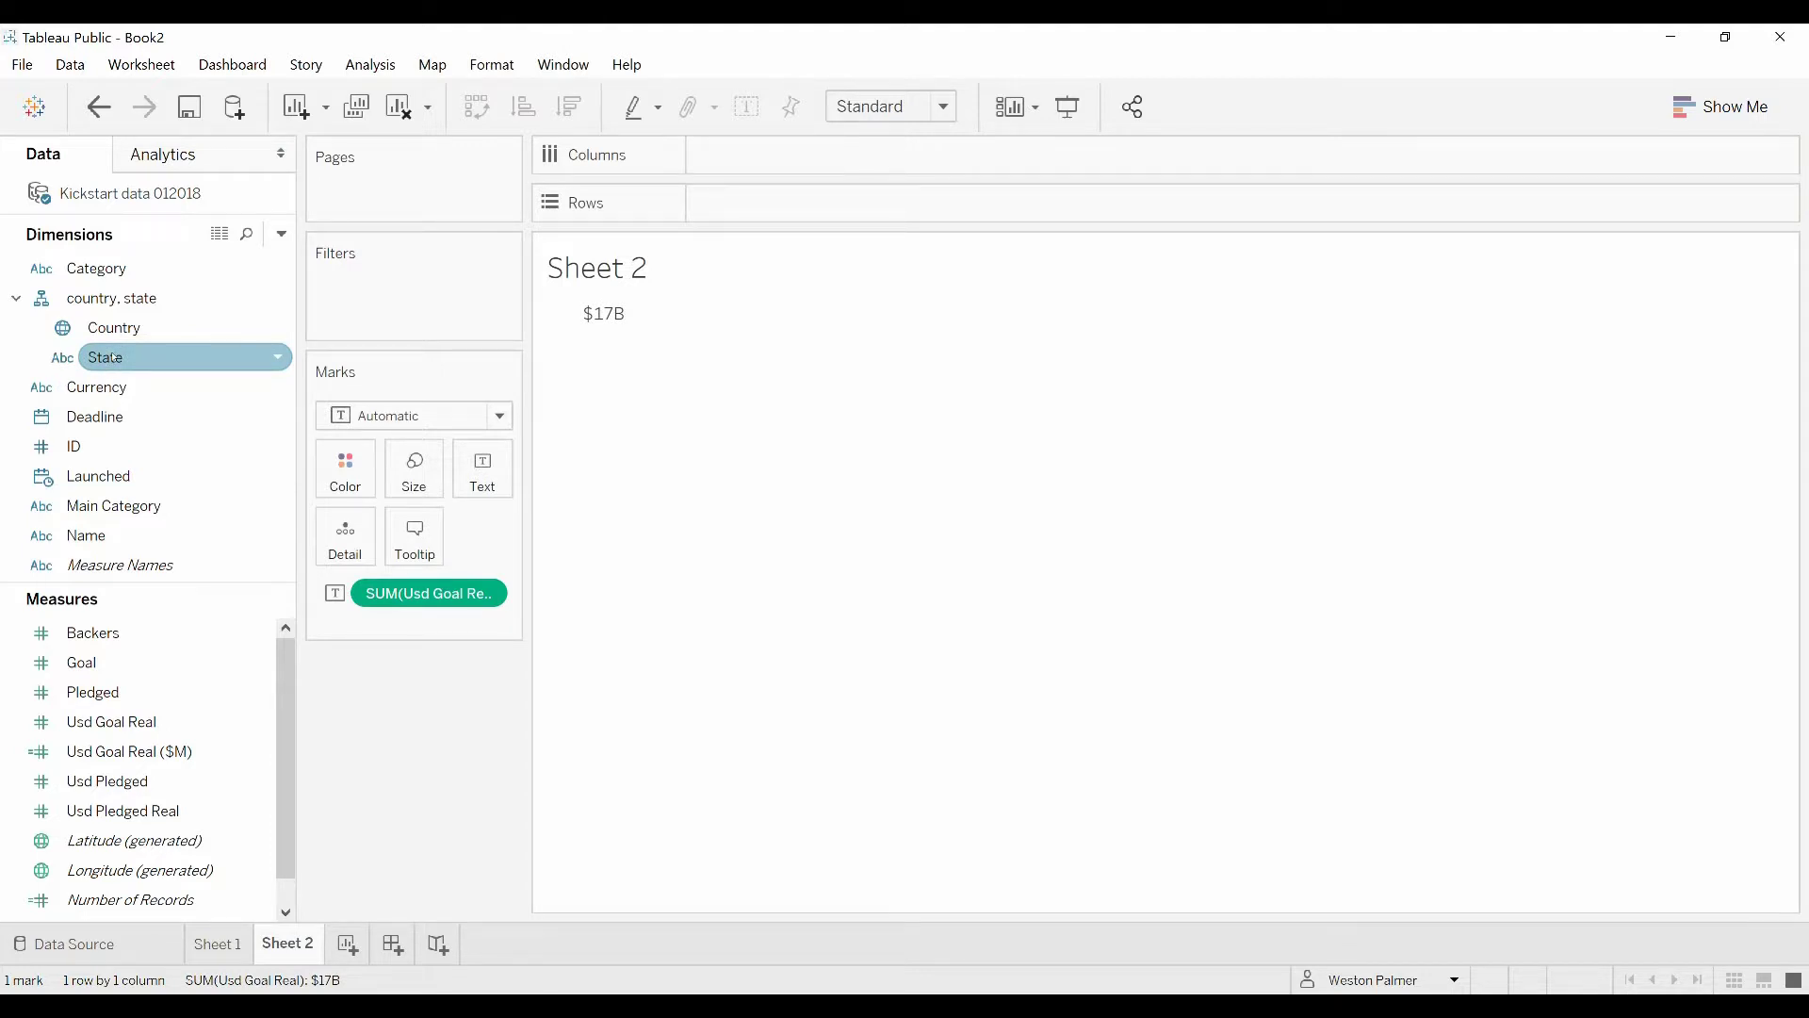
{"action": "left_click_drag", "start_coordinate": [95, 416], "coordinate": [896, 157]}
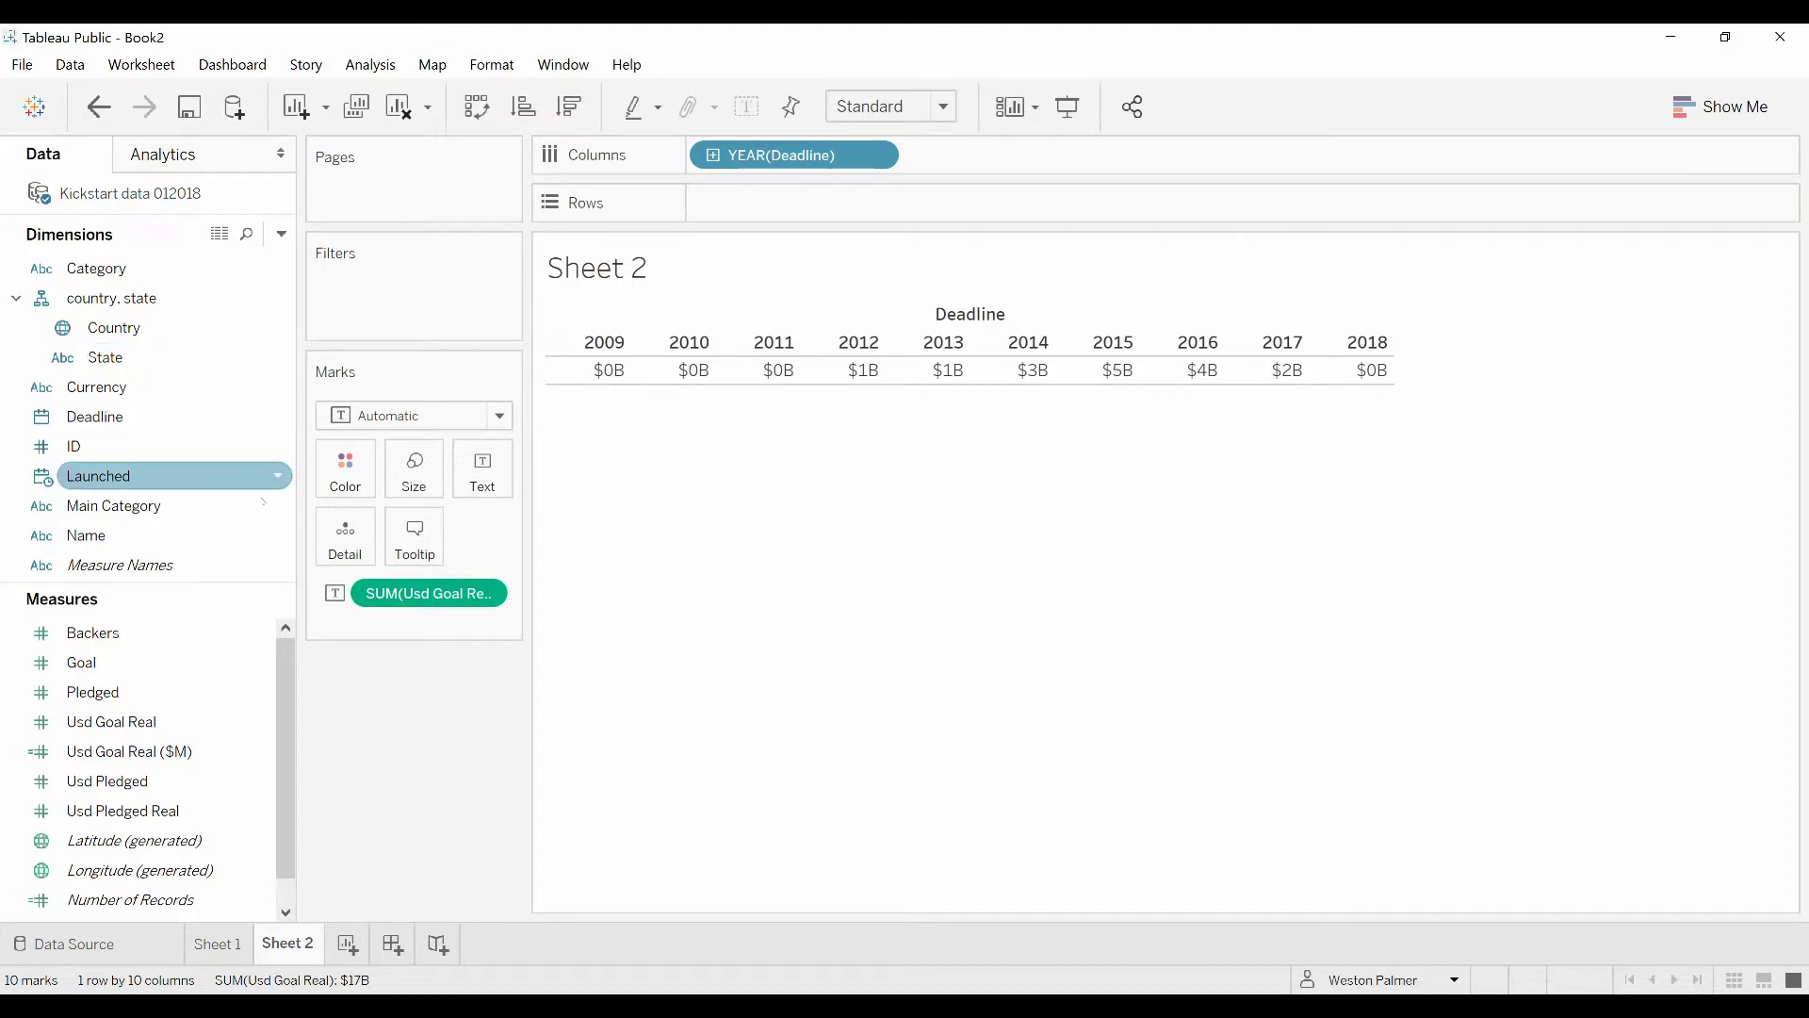
{"action": "left_click", "coordinate": [507, 421]}
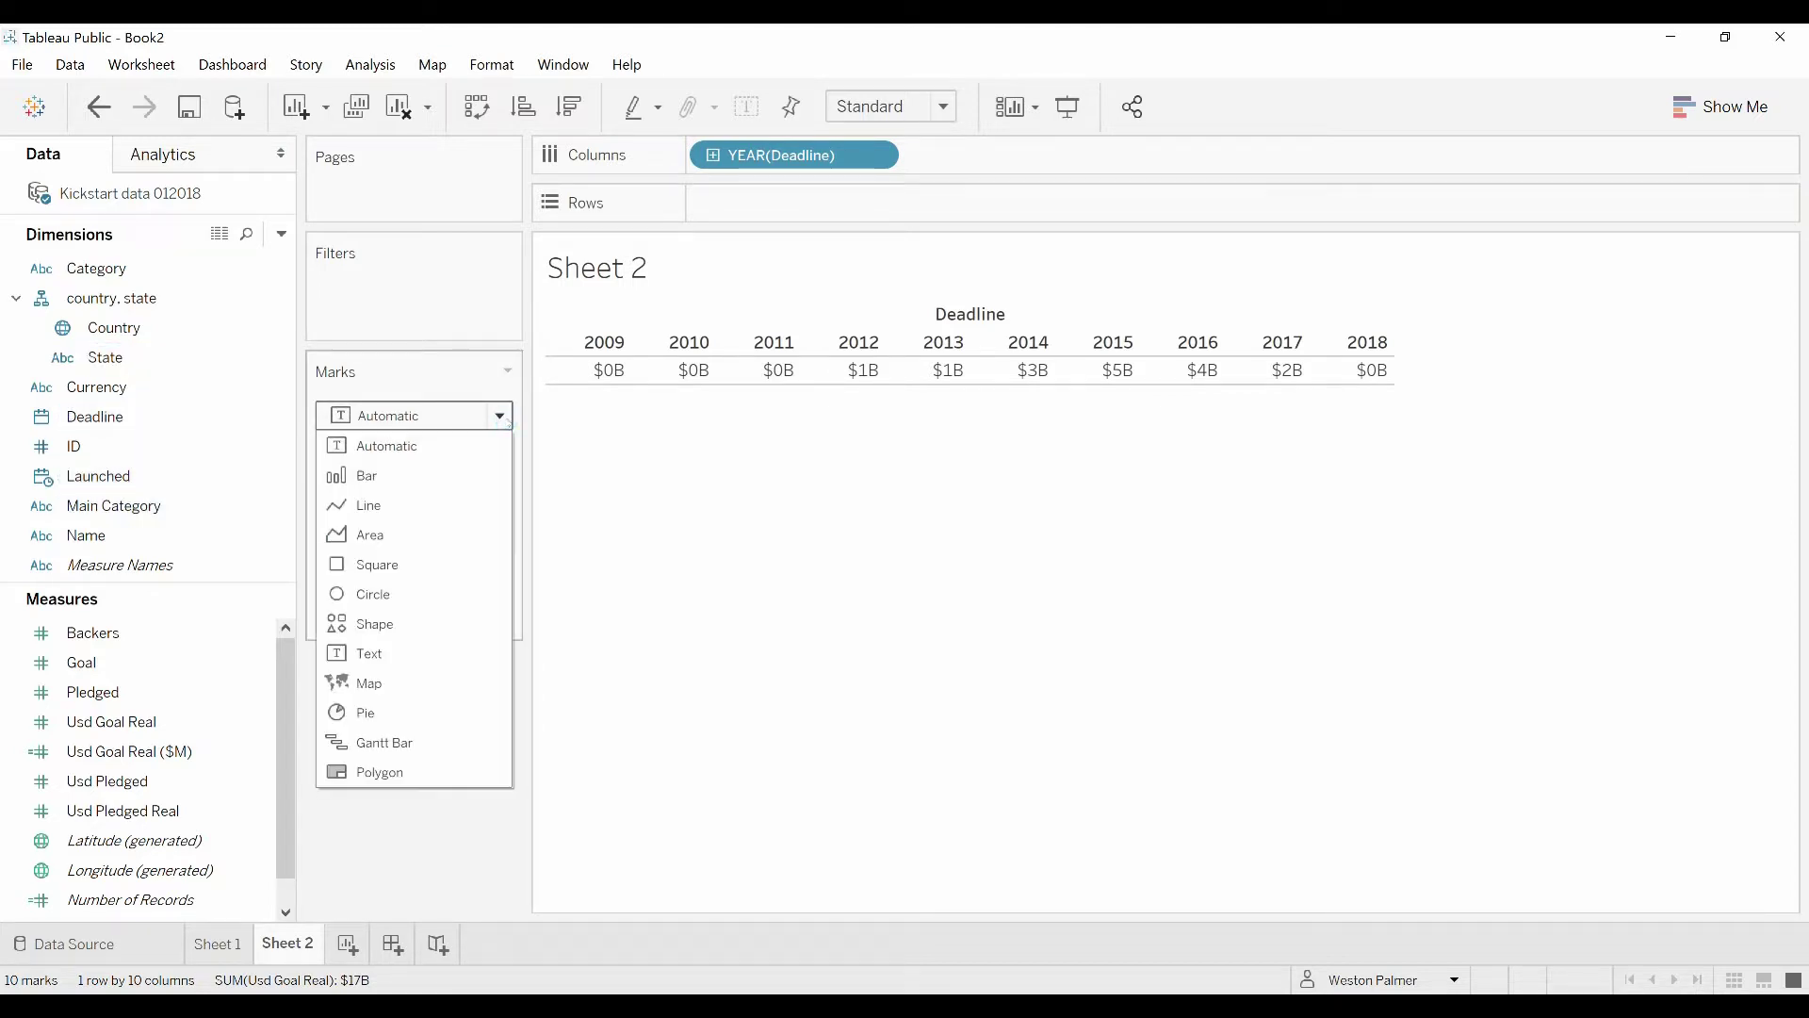
{"action": "left_click", "coordinate": [395, 474]}
{"action": "left_click_drag", "start_coordinate": [414, 593], "coordinate": [650, 363]}
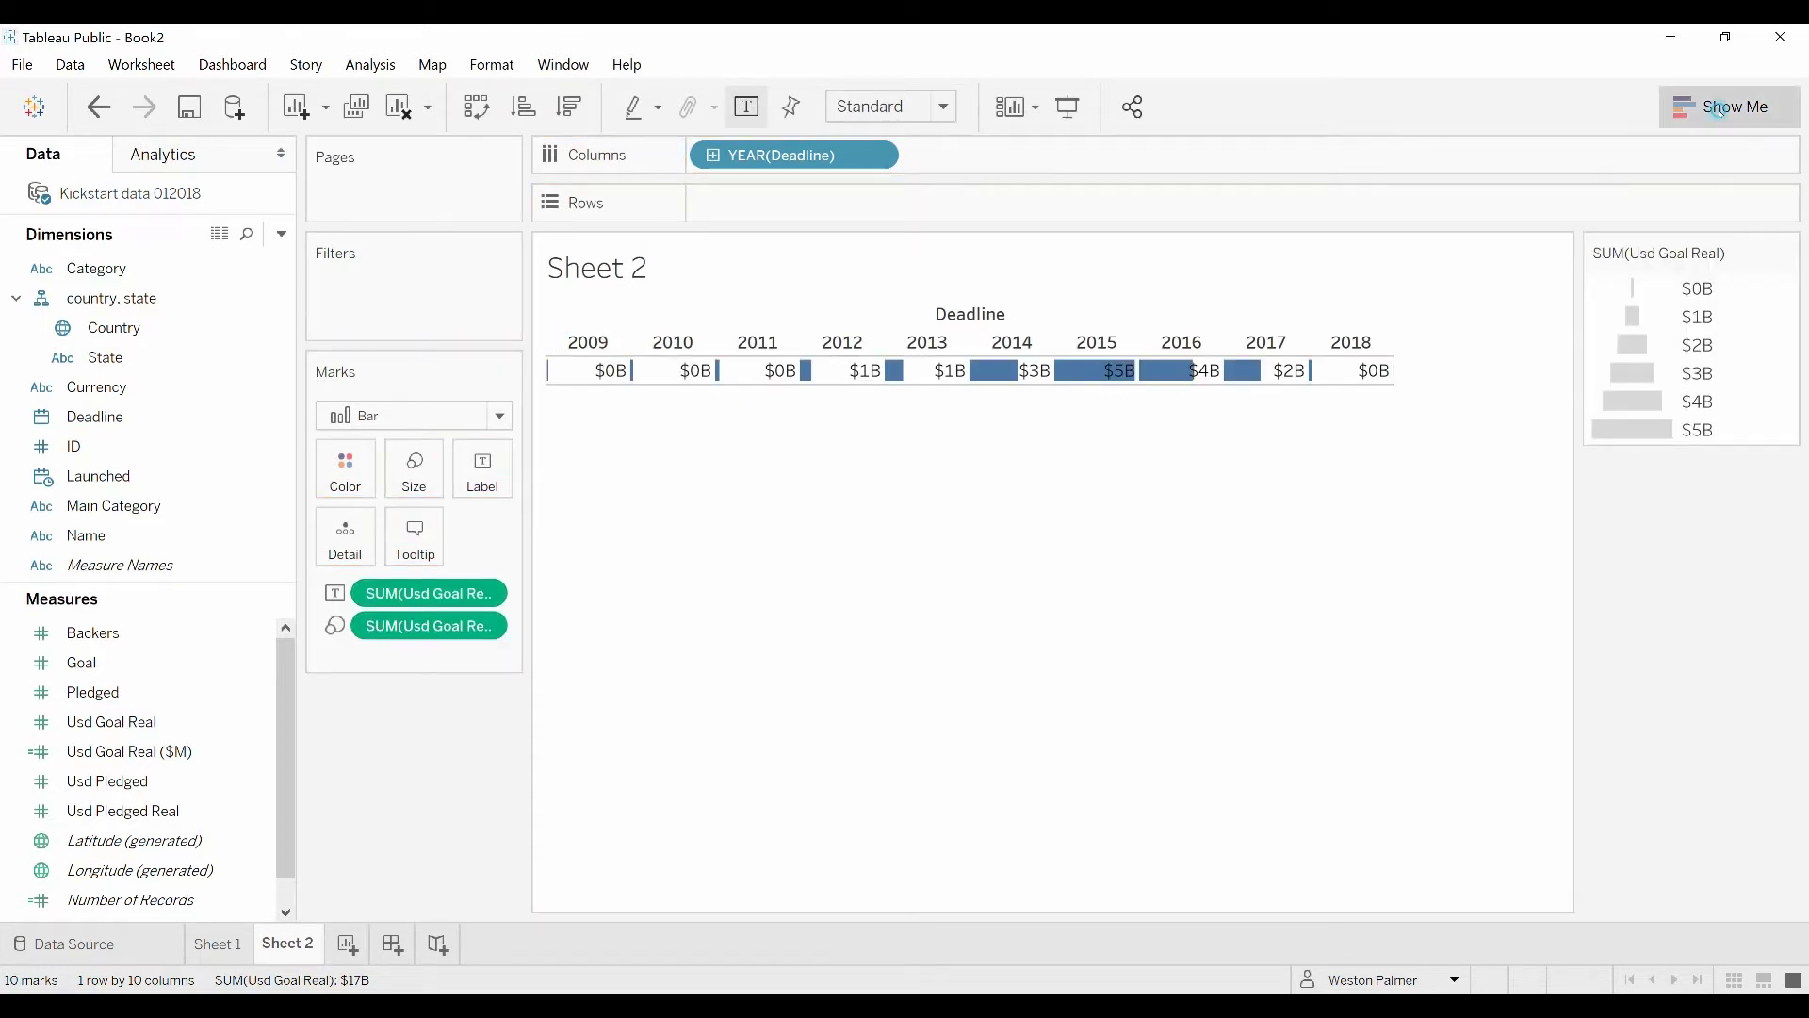
Apply Show Me stacked bars and move YEAR(Deadline) to Columns for one bar per year
{"action": "left_click", "coordinate": [1721, 106]}
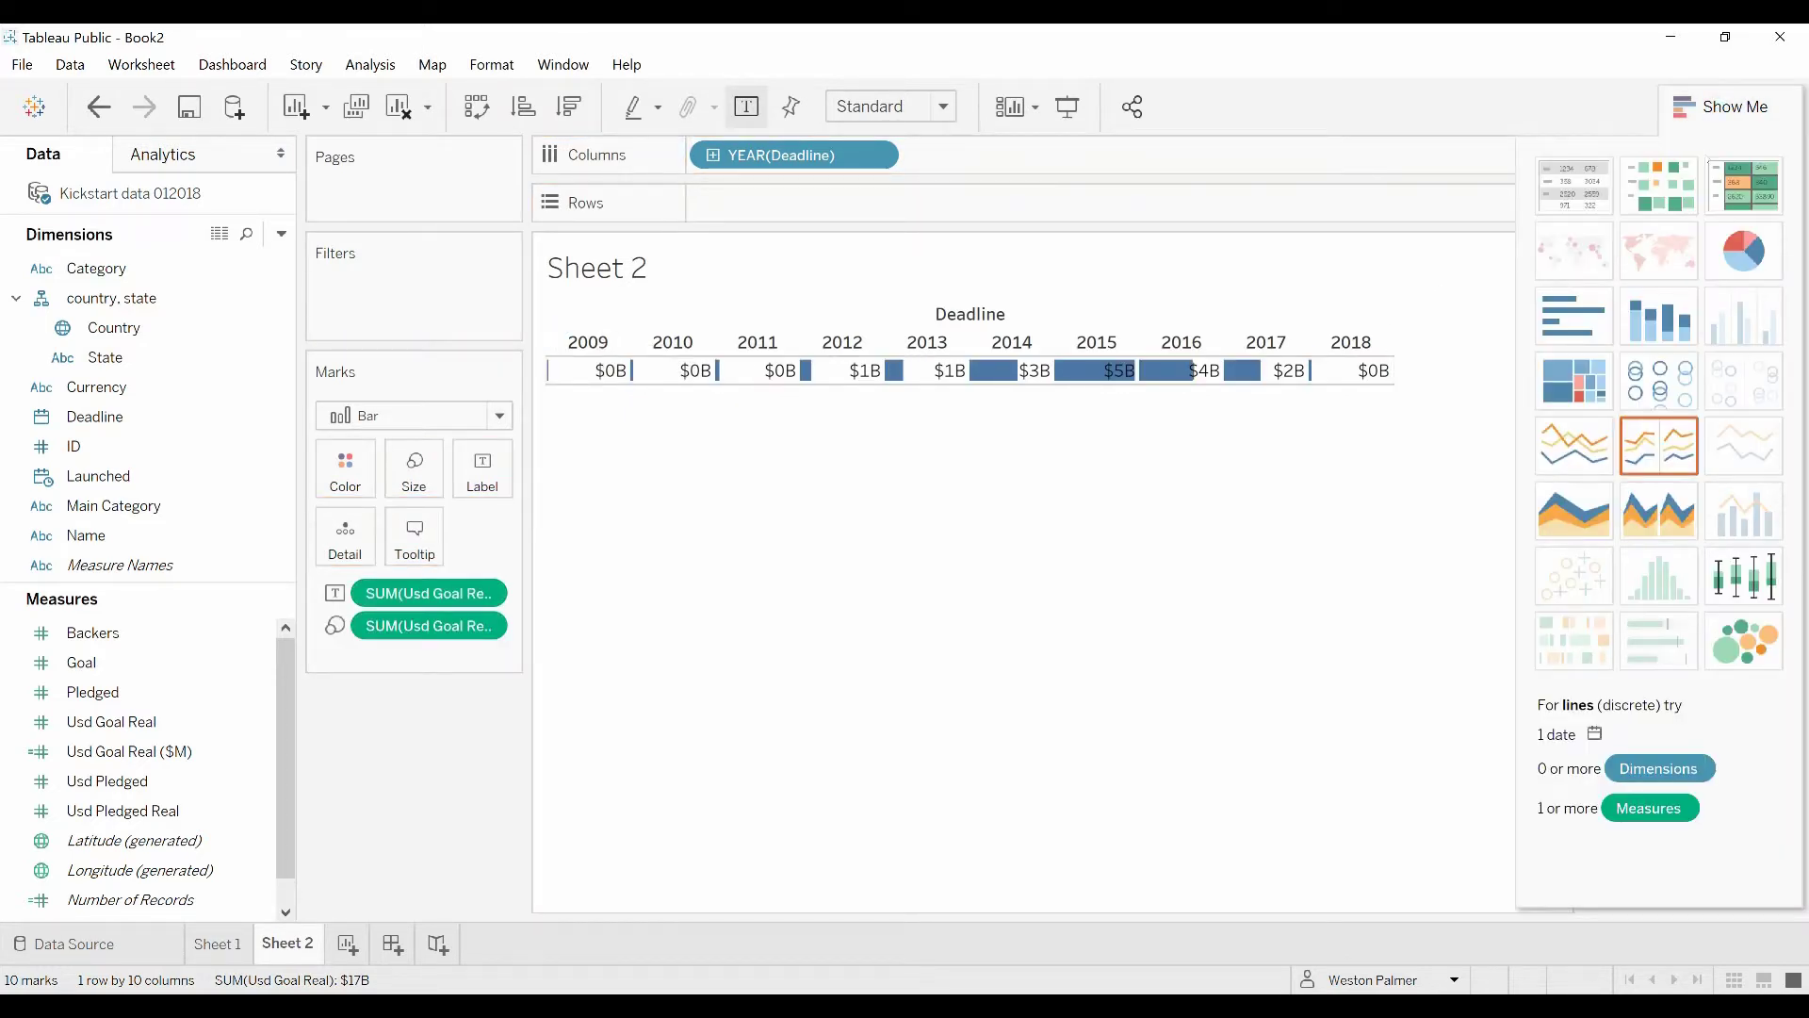
{"action": "left_click", "coordinate": [1656, 306]}
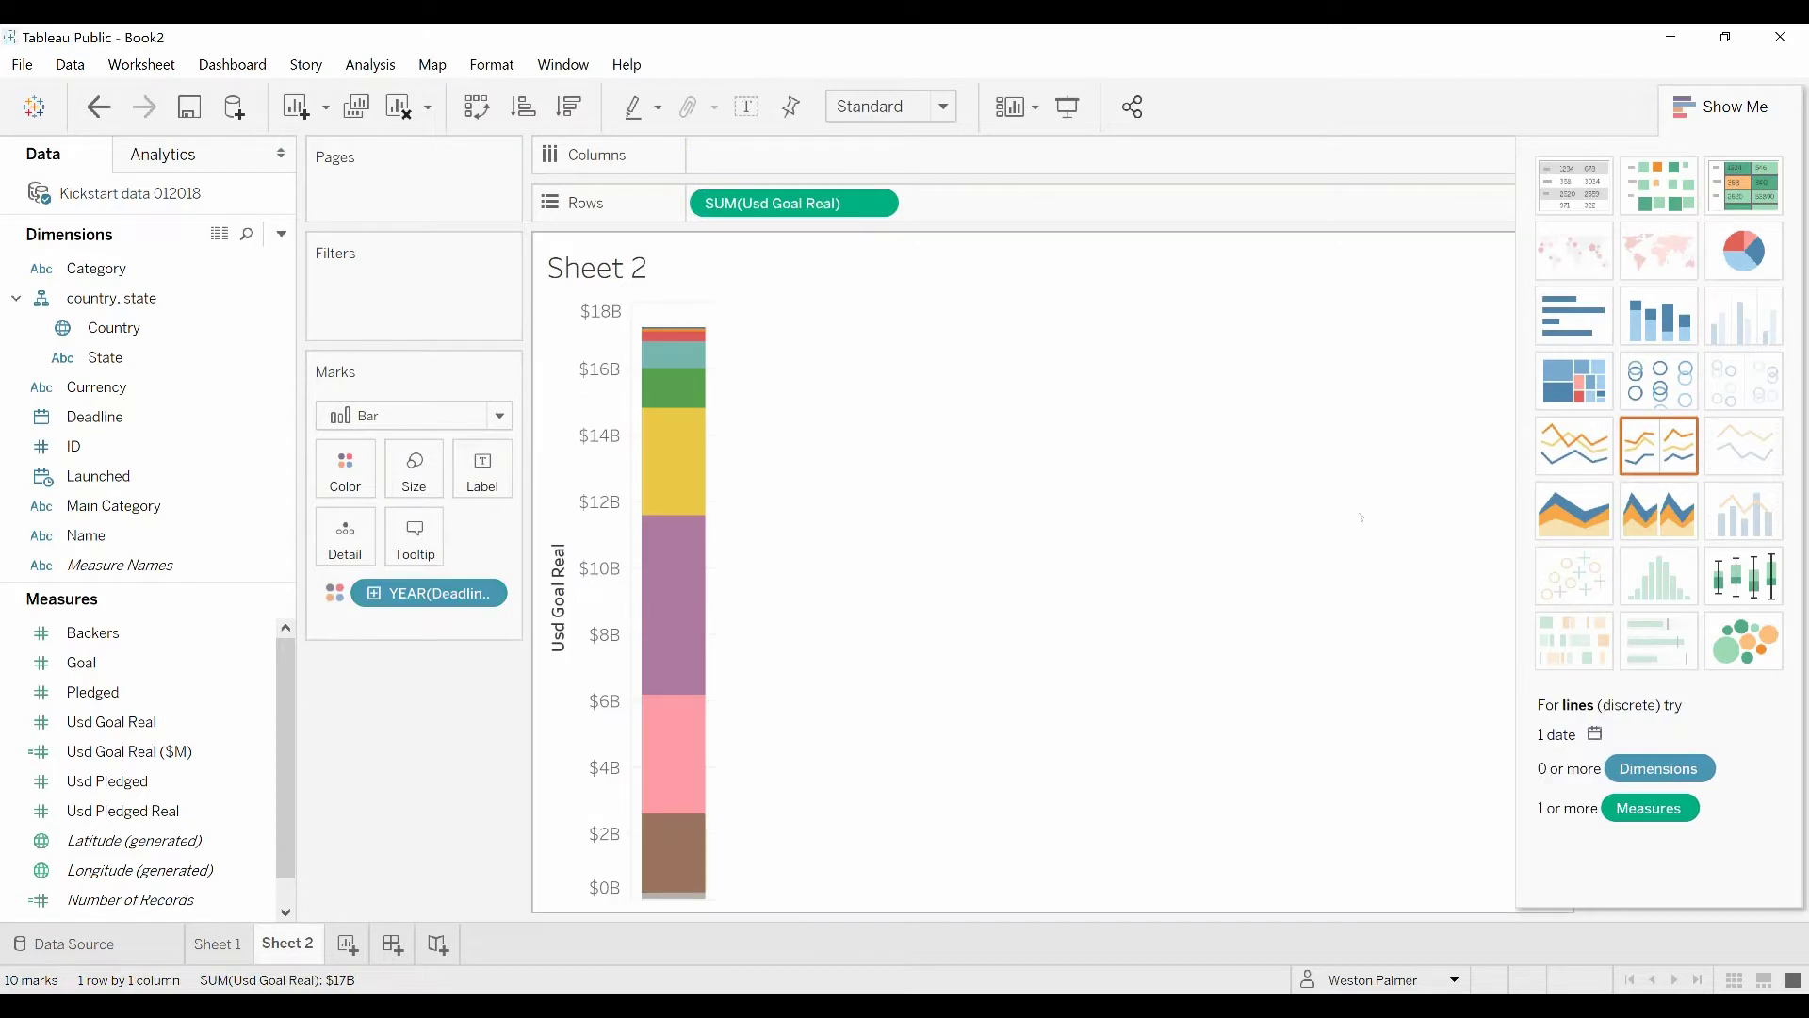
{"action": "left_click", "coordinate": [1674, 123]}
{"action": "left_click_drag", "start_coordinate": [400, 600], "coordinate": [745, 156]}
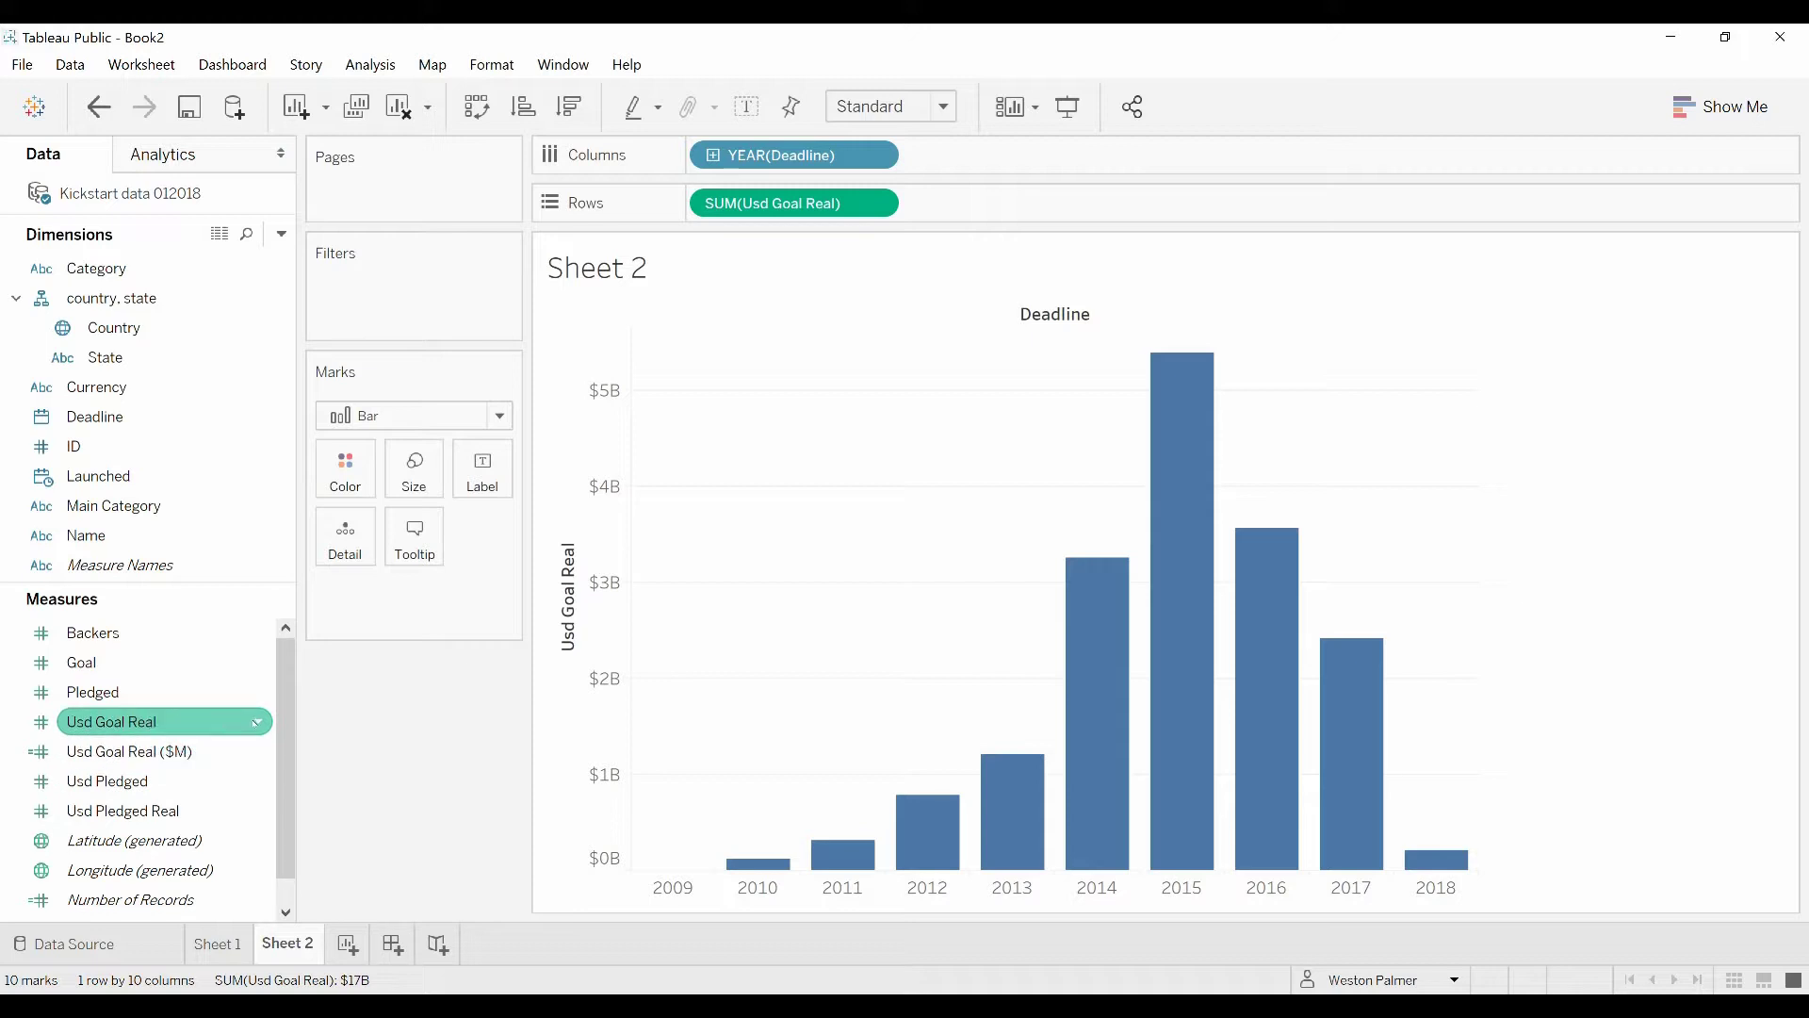
Format Sheet 2's SUM(Usd Goal Real) values as custom currency in thousands (K) with two decimals
{"action": "left_click", "coordinate": [256, 723]}
{"action": "mouse_move", "coordinate": [361, 585]}
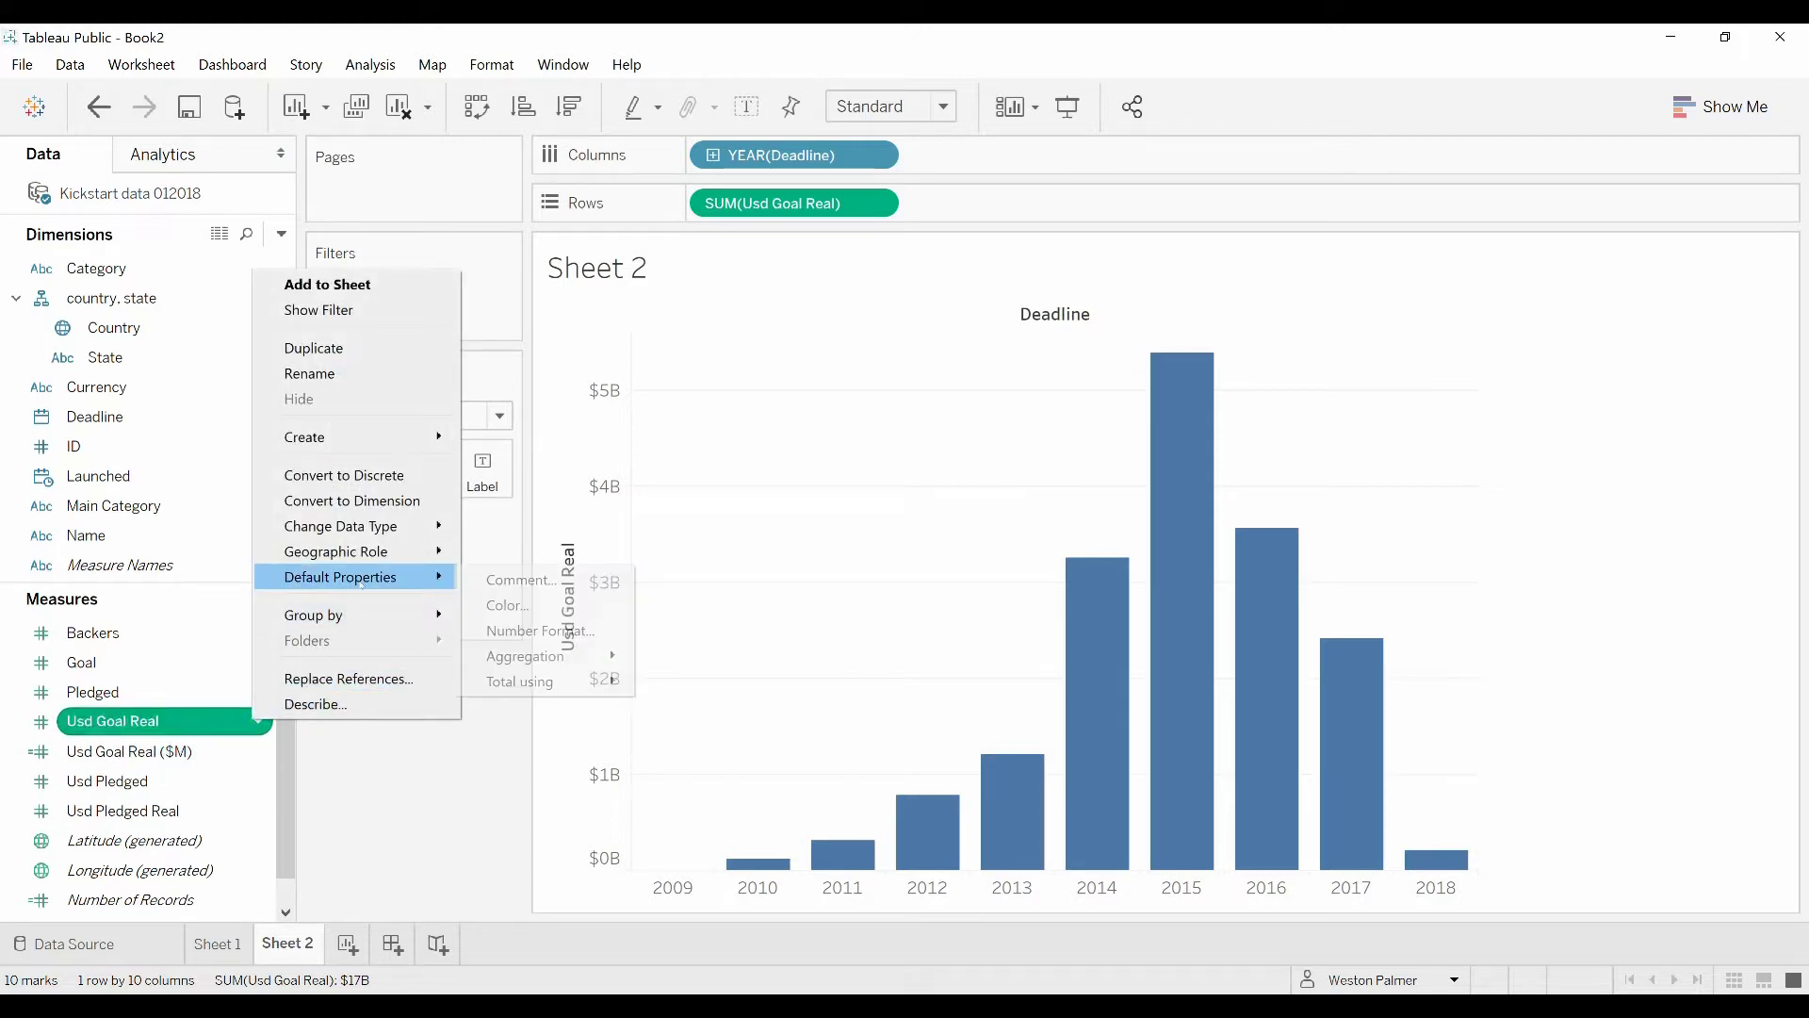
{"action": "key", "text": "Escape"}
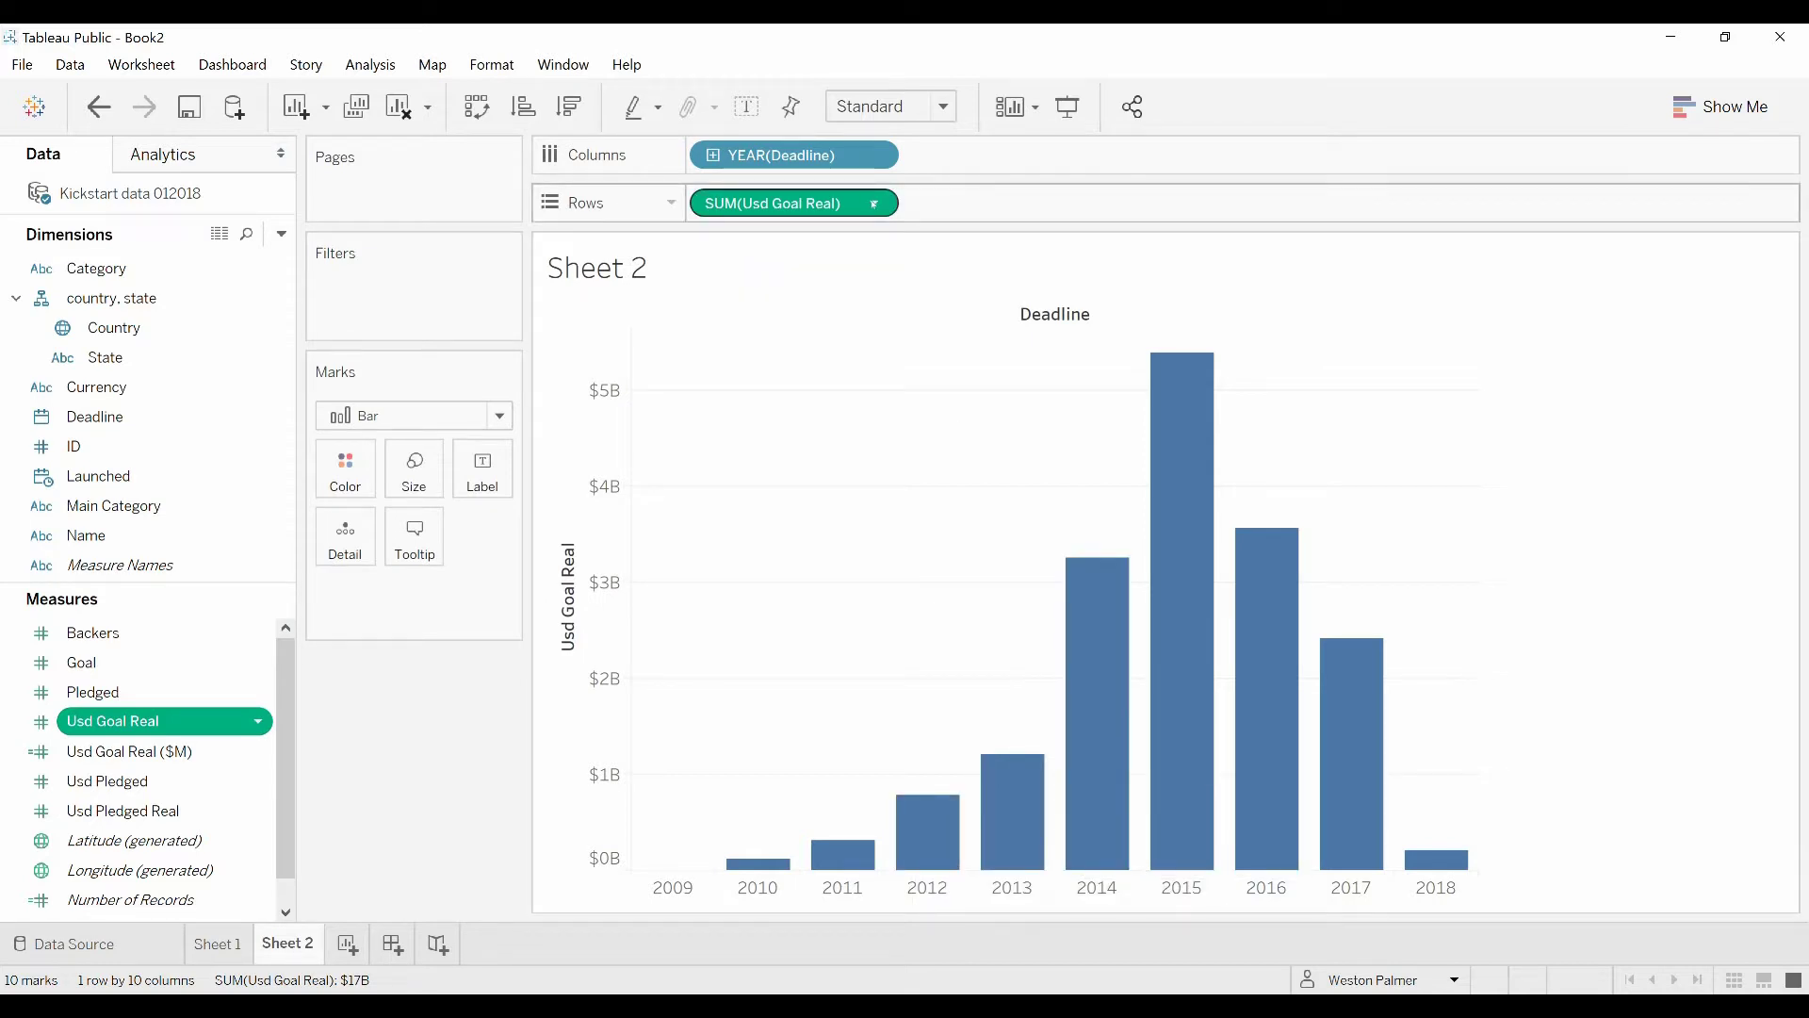
{"action": "left_click", "coordinate": [874, 205]}
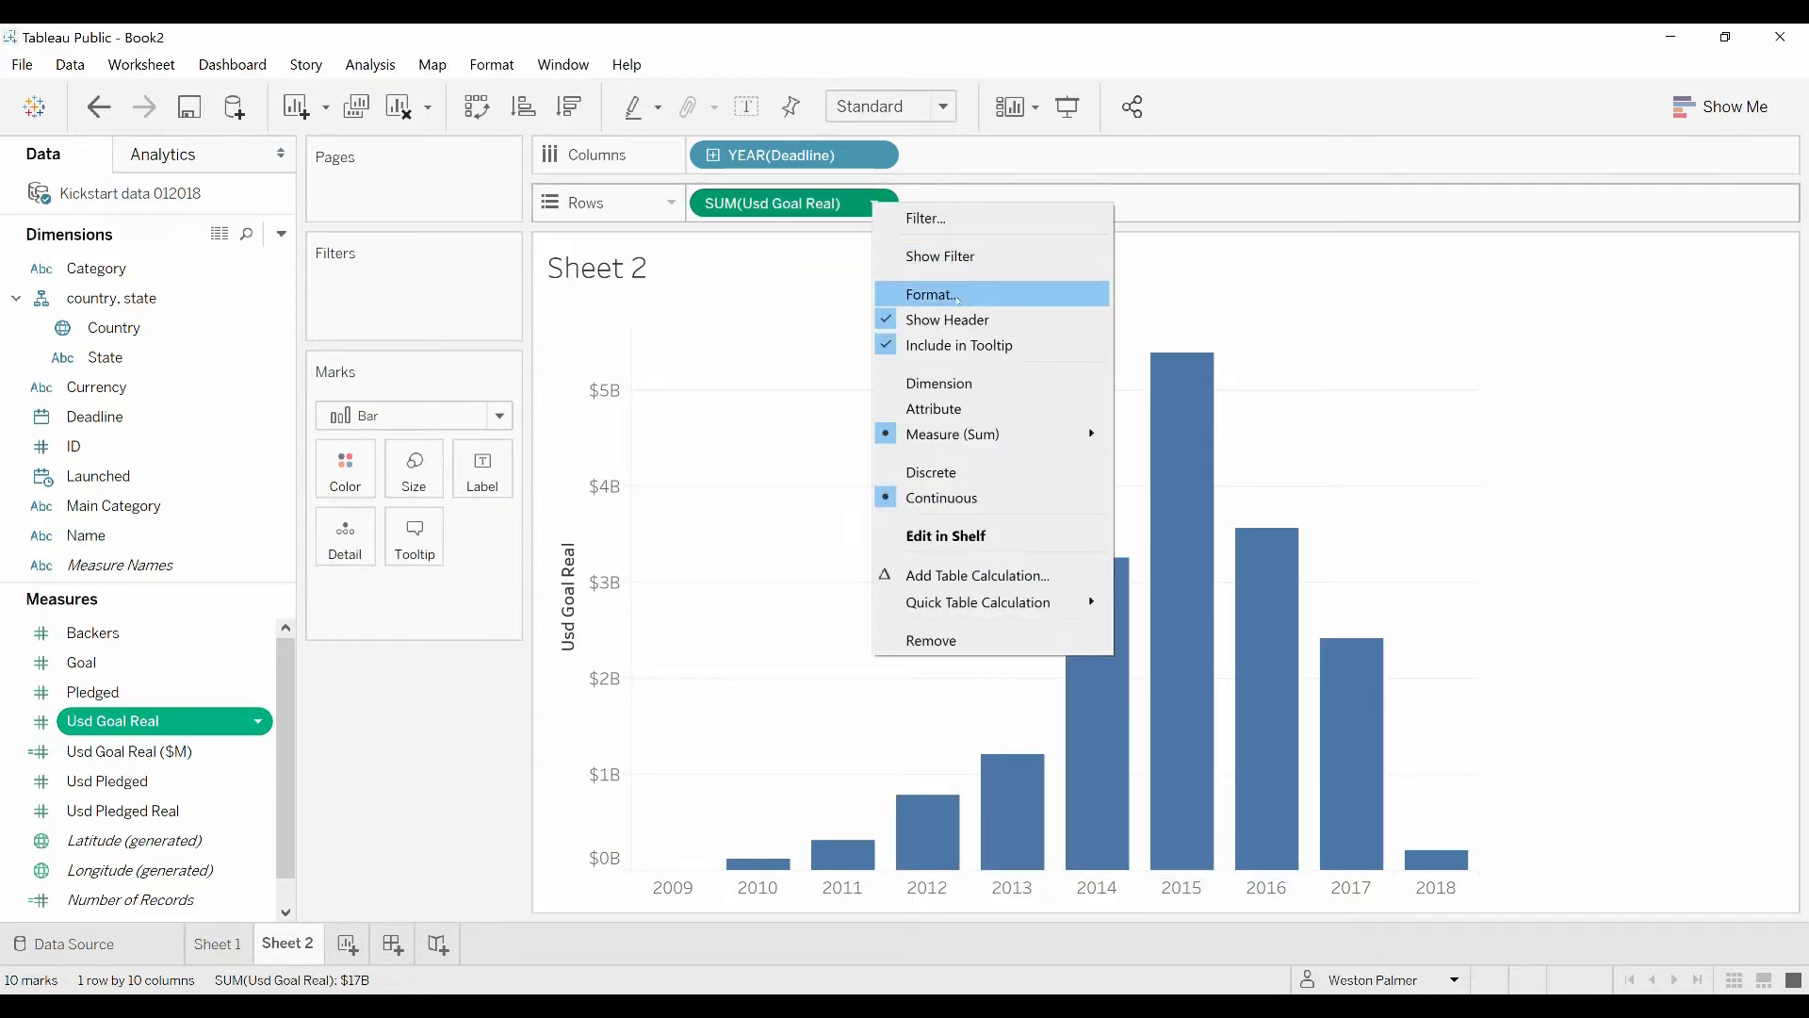
{"action": "left_click", "coordinate": [956, 298]}
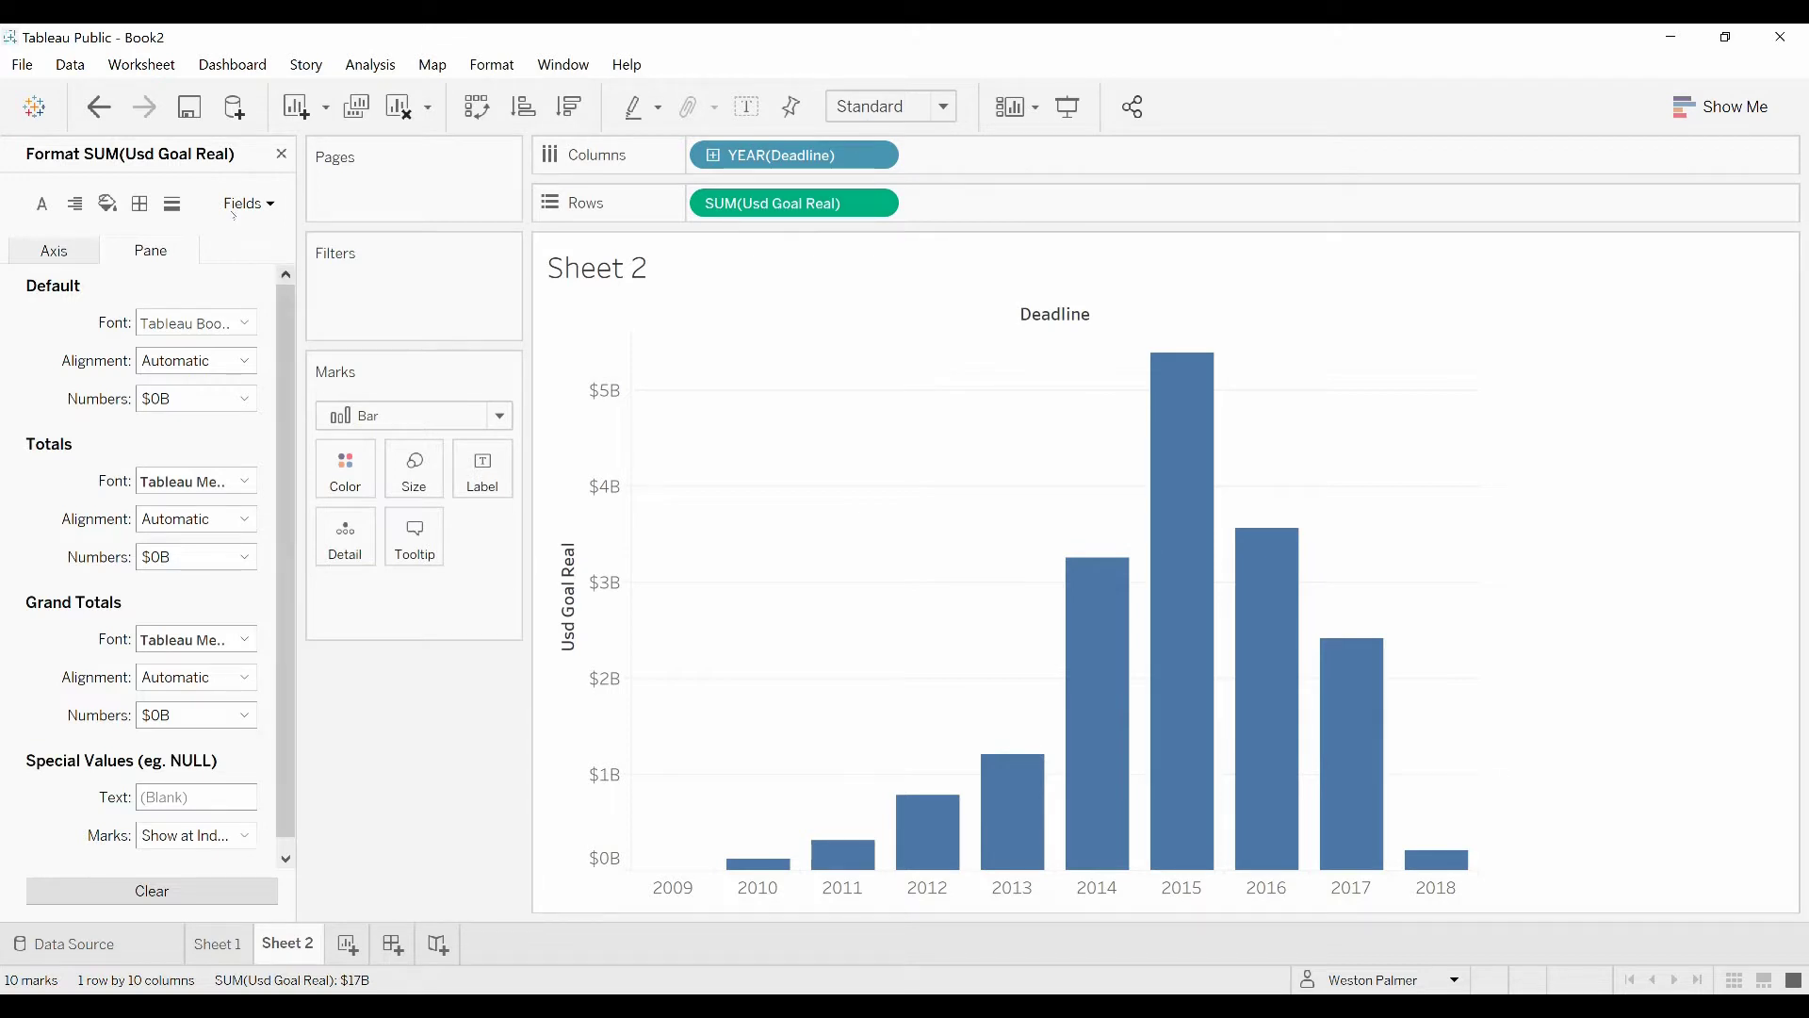
{"action": "left_click", "coordinate": [245, 399]}
{"action": "left_click", "coordinate": [209, 506]}
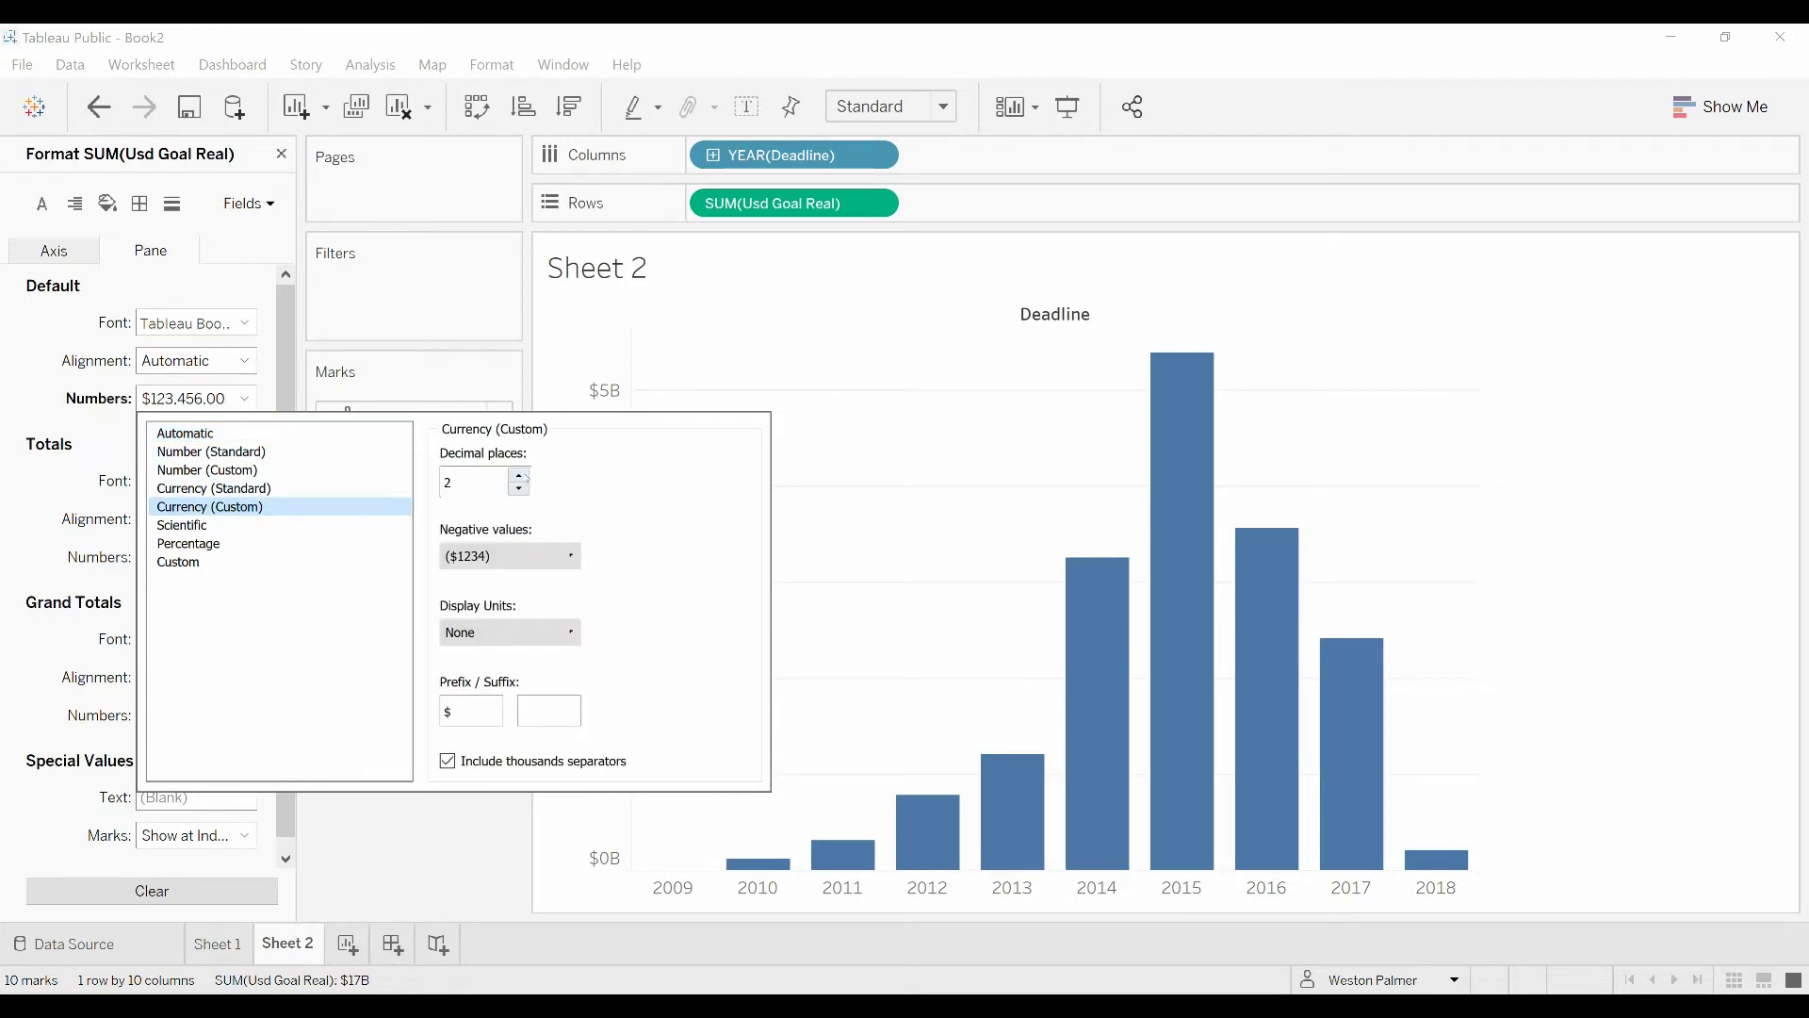
{"action": "left_click", "coordinate": [561, 632]}
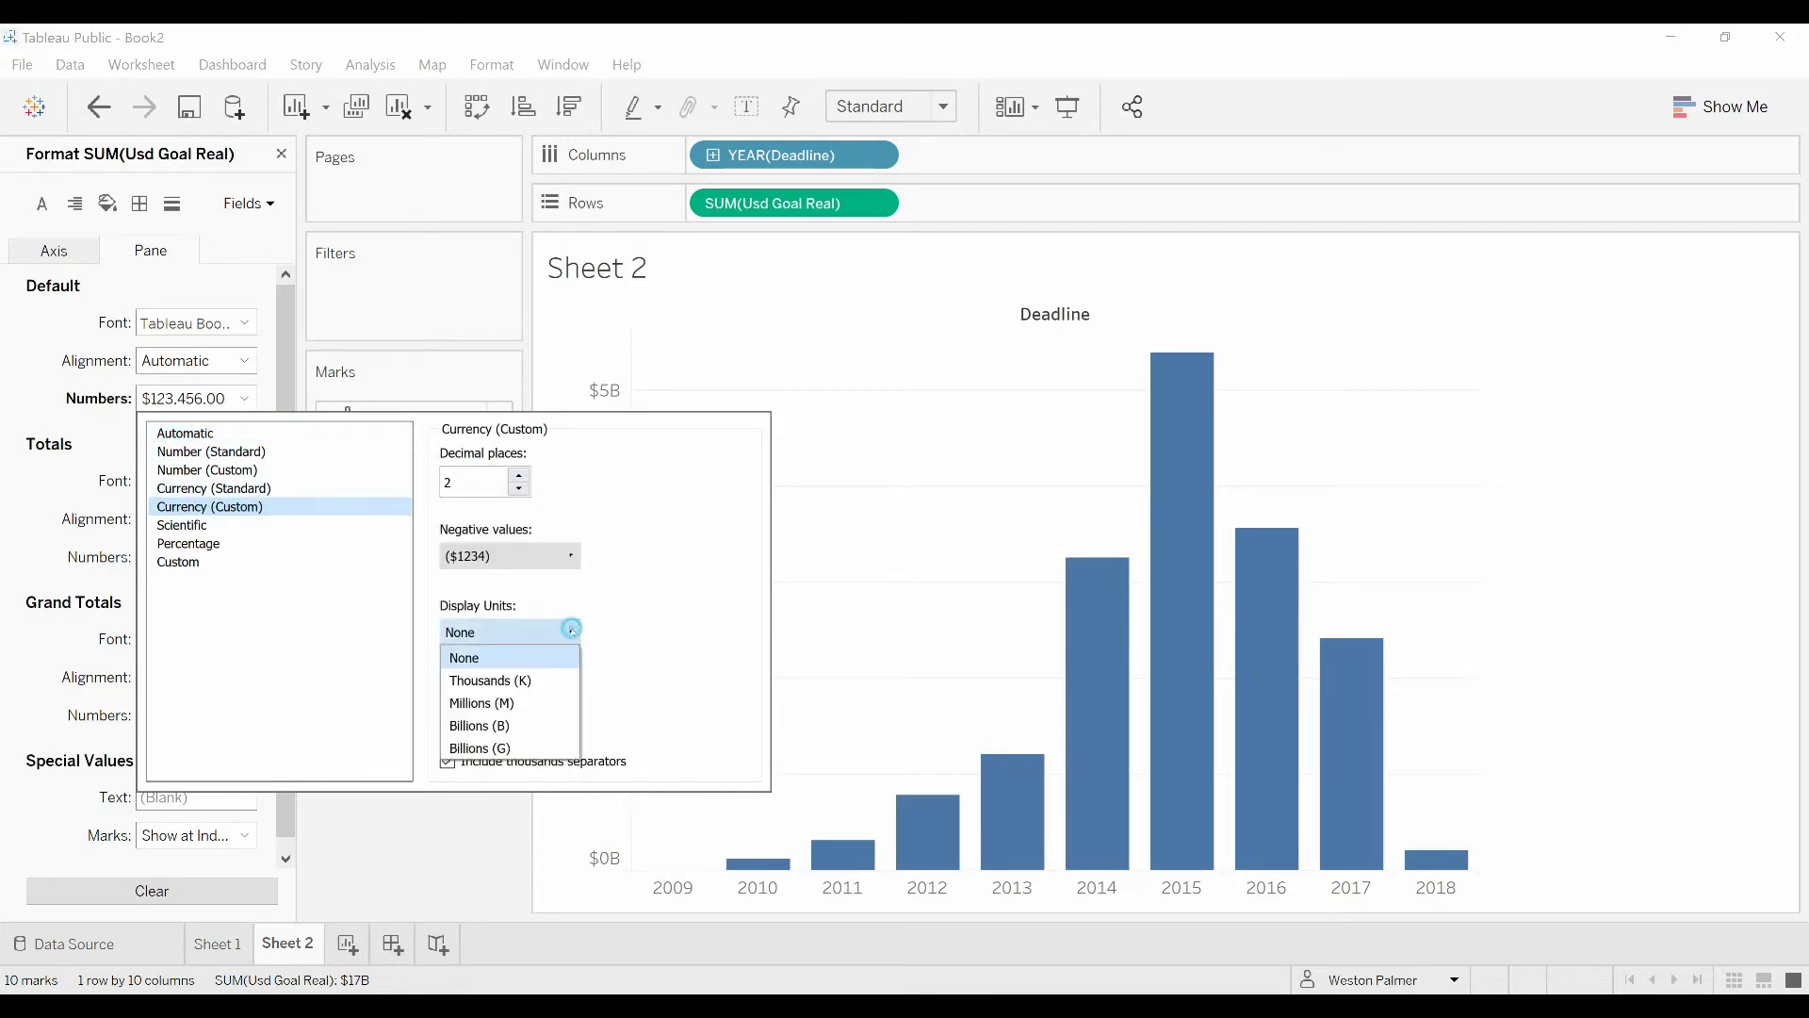
{"action": "left_click", "coordinate": [514, 680]}
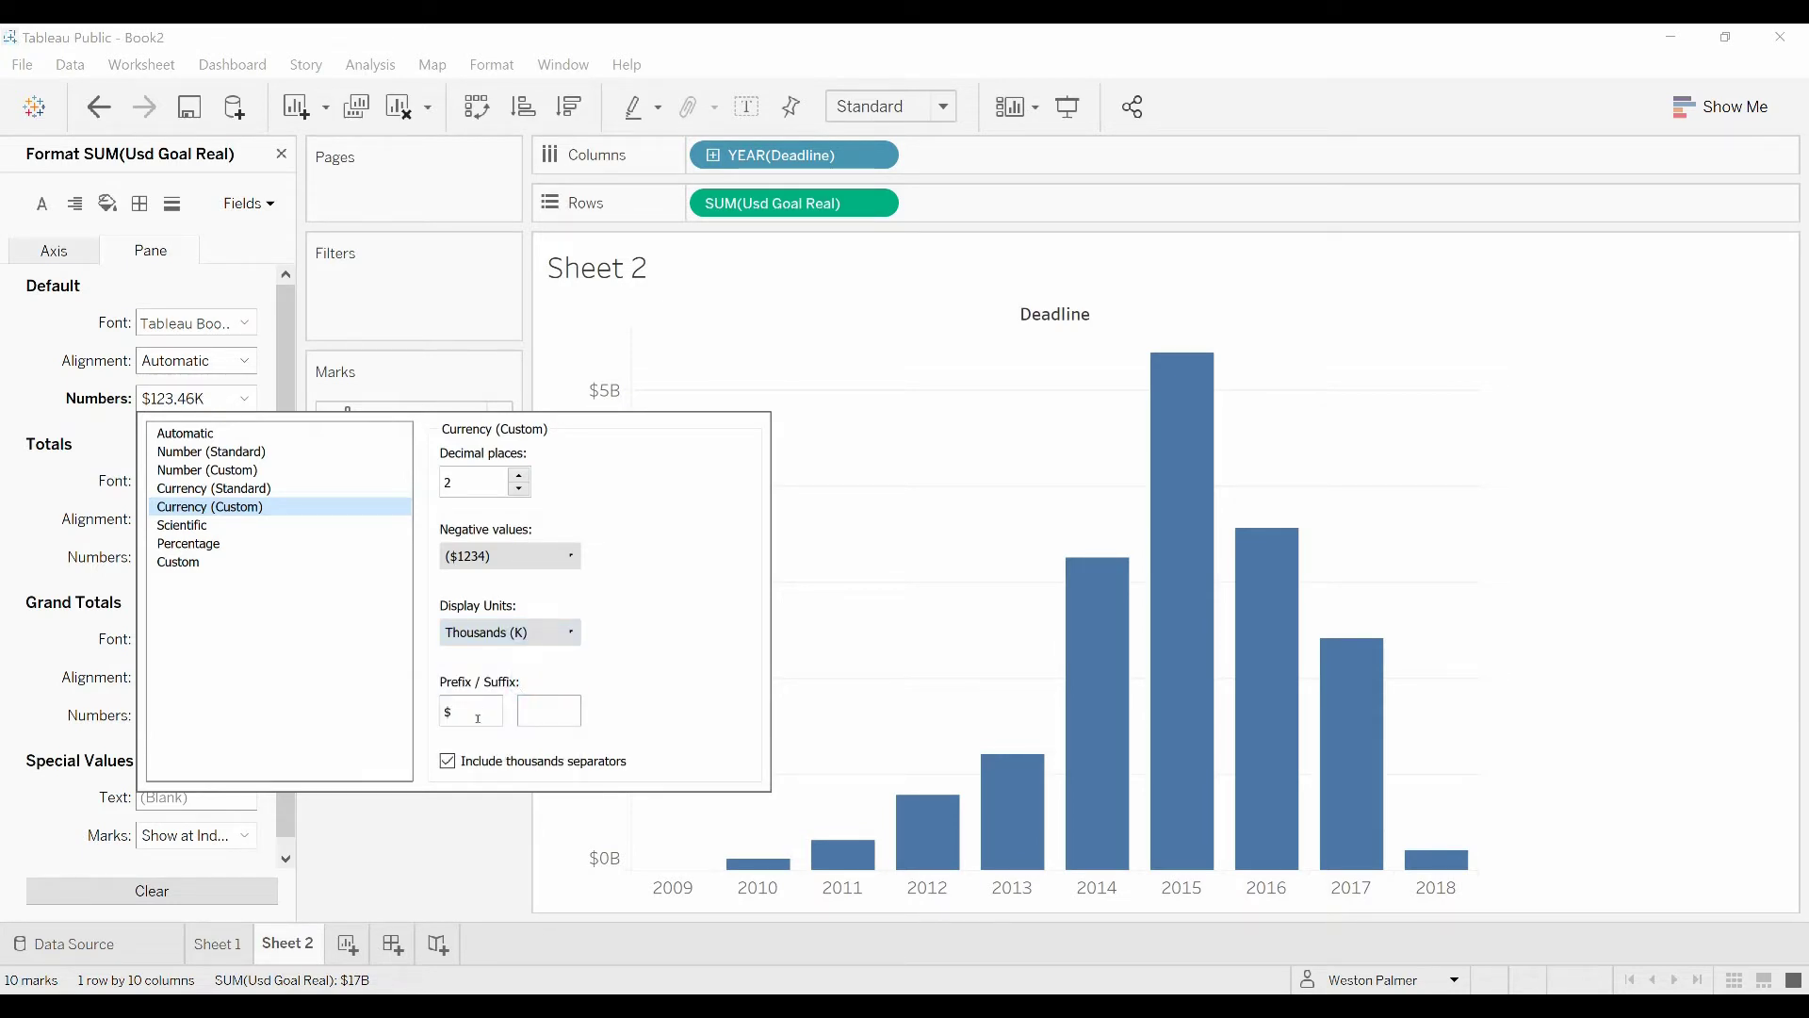
{"action": "left_click", "coordinate": [436, 826]}
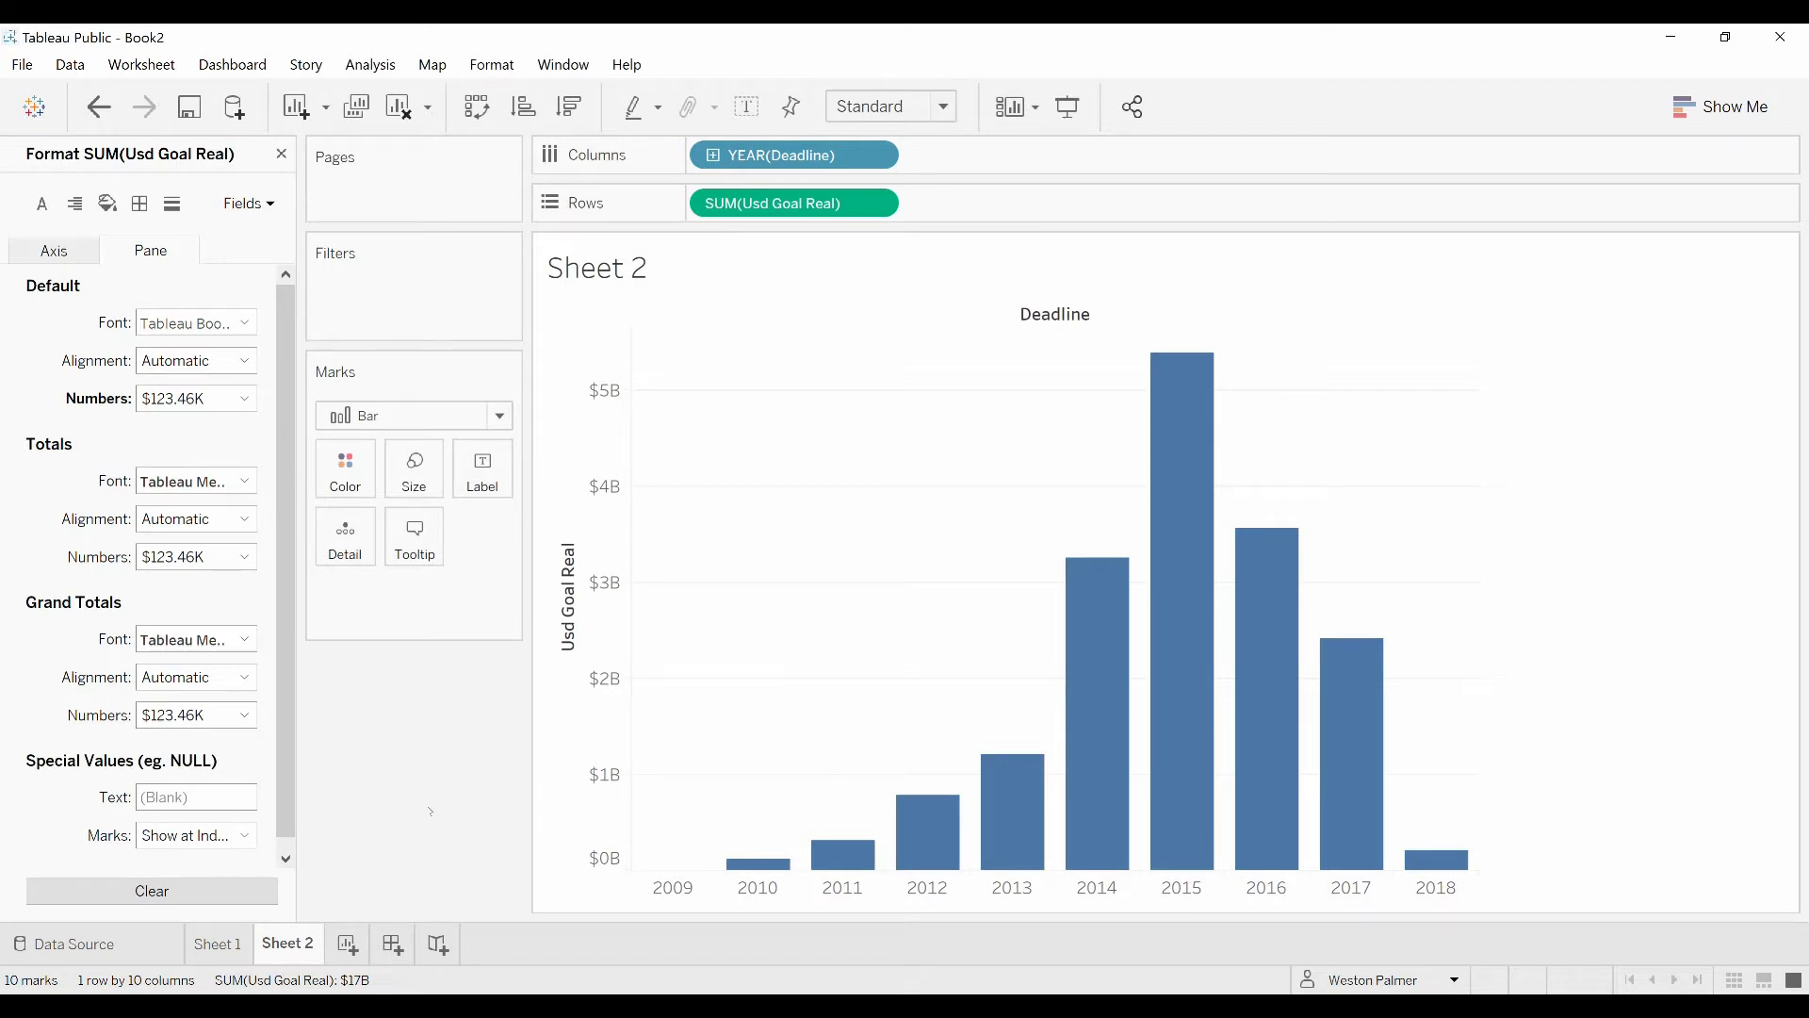
{"action": "mouse_move", "coordinate": [1149, 537]}
{"action": "left_click", "coordinate": [54, 251]}
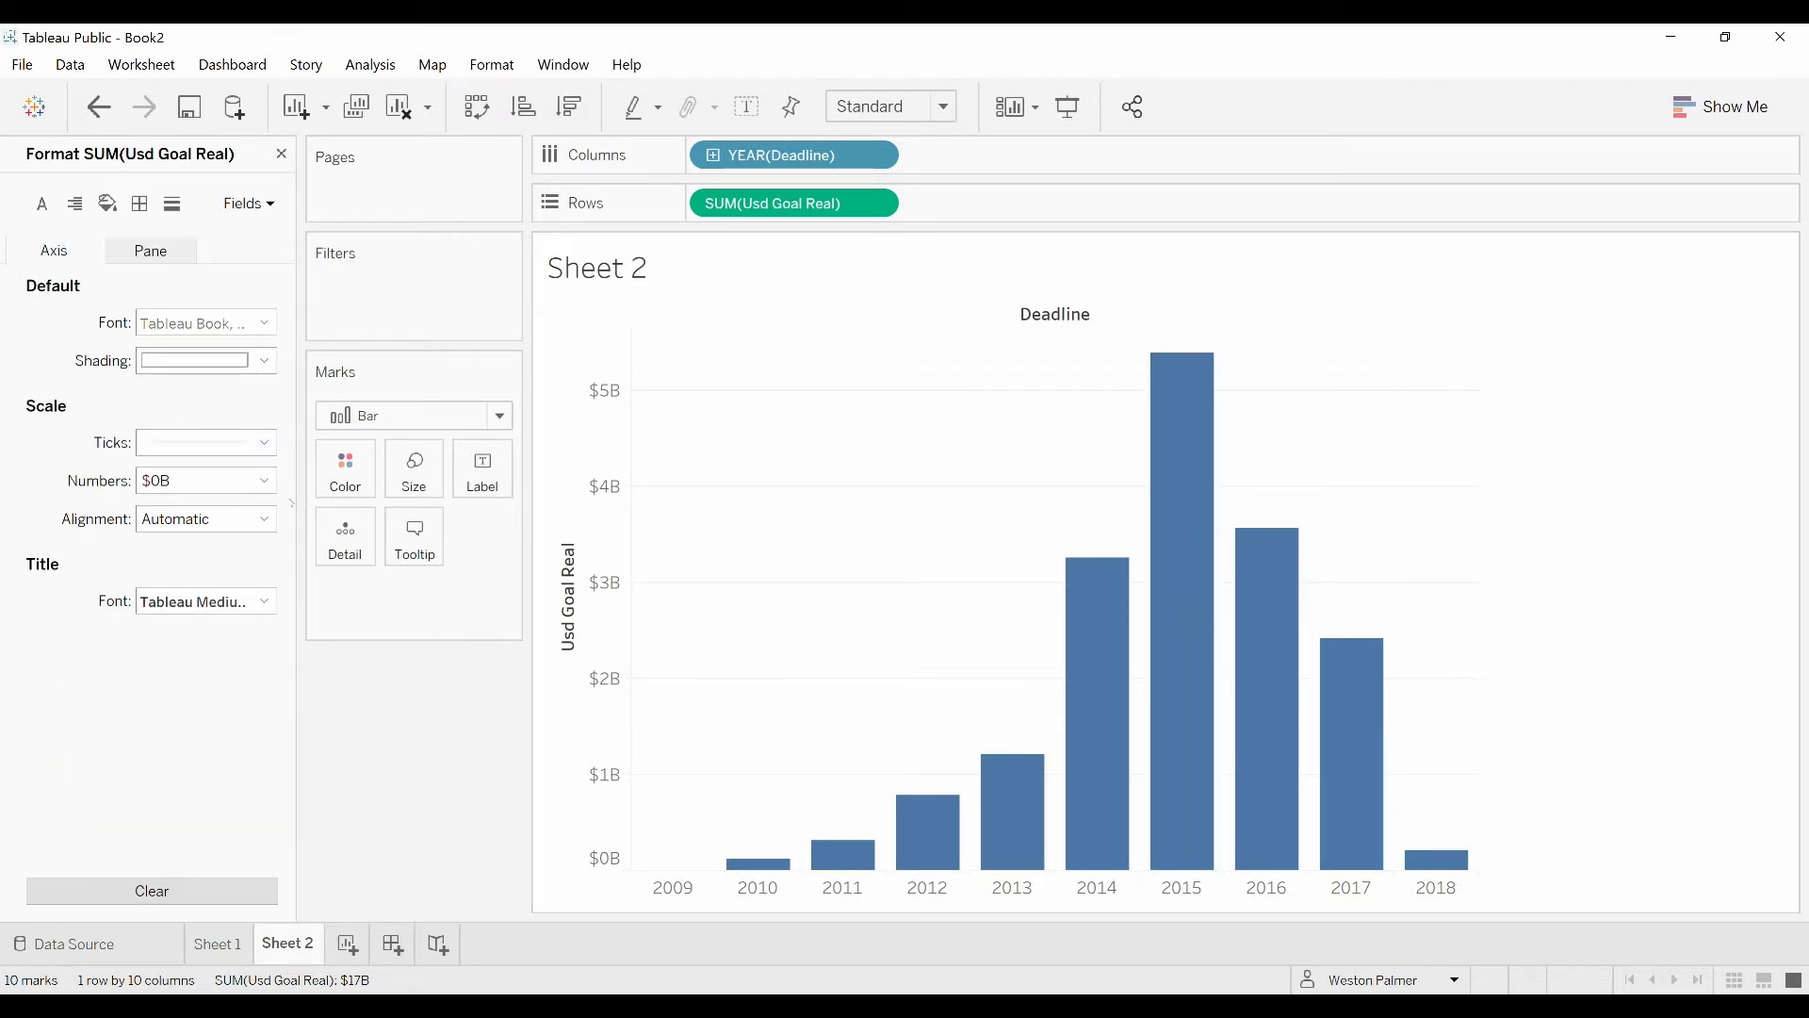
Label Sheet 2's axis as currency in thousands with 0 decimals ($0K–$5,000,000K), then go to Sheet 1
{"action": "left_click", "coordinate": [264, 481]}
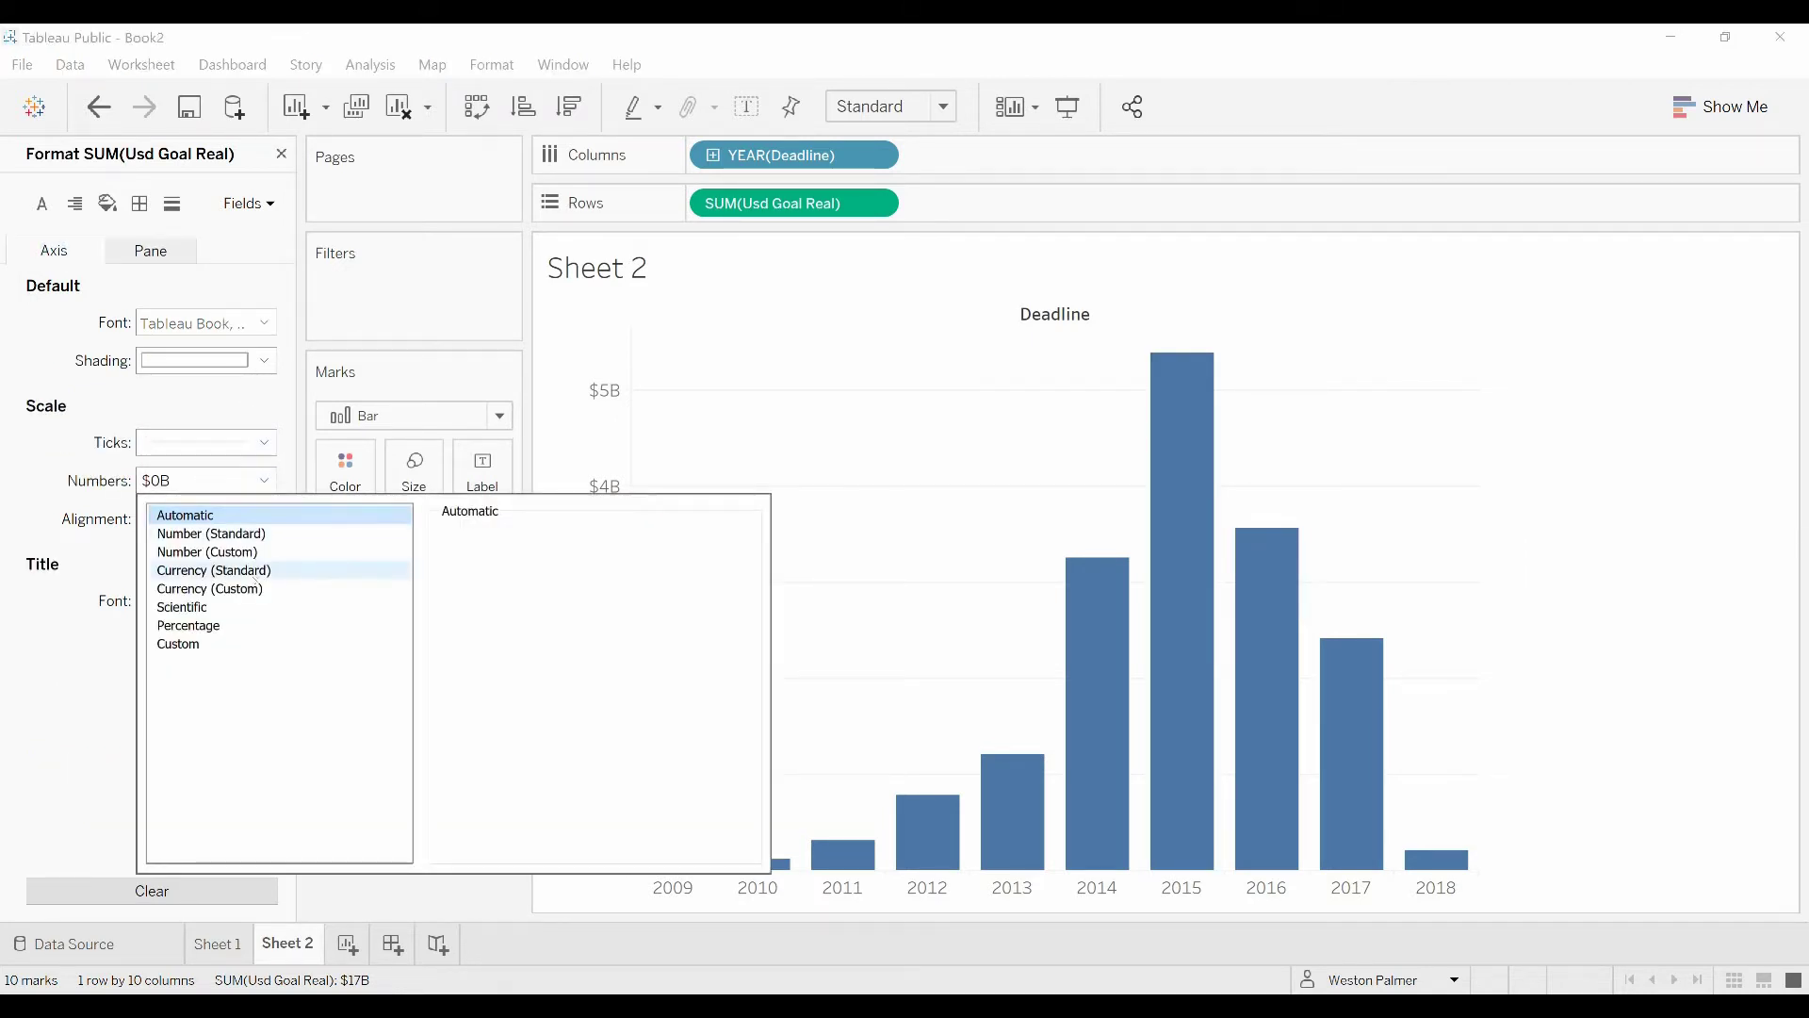
{"action": "left_click", "coordinate": [251, 589]}
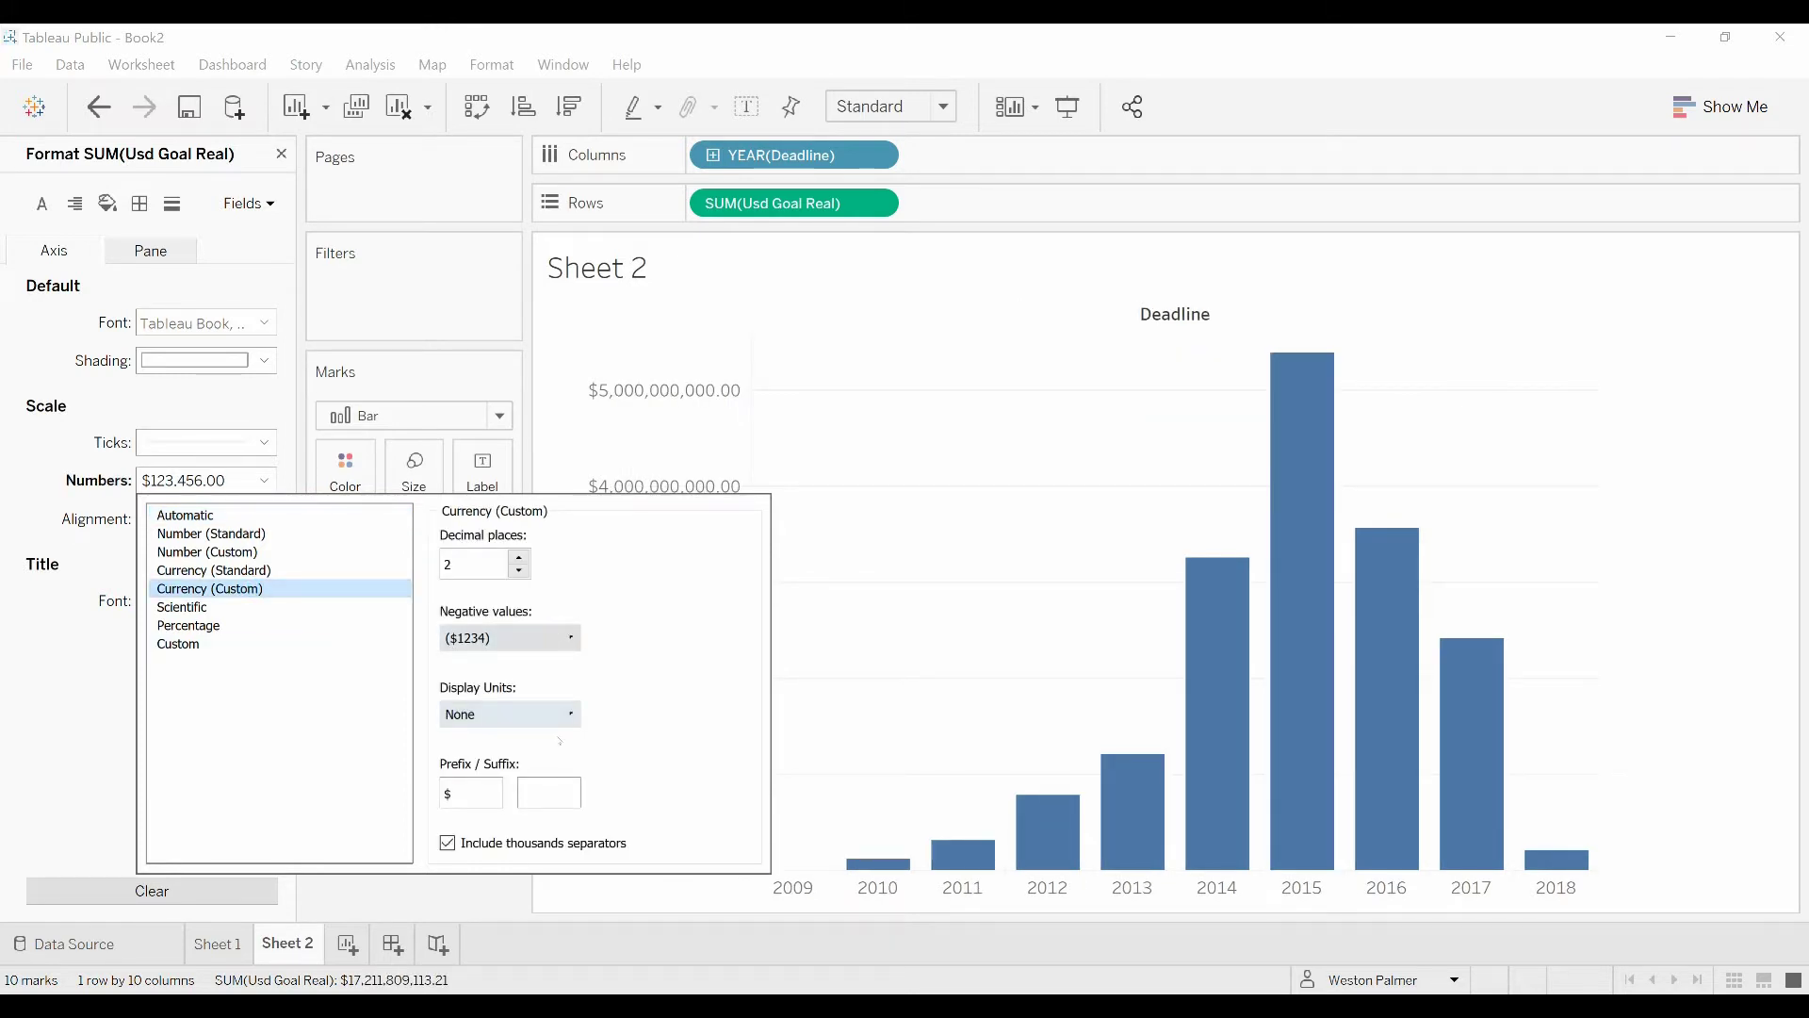
{"action": "left_click", "coordinate": [528, 715]}
{"action": "left_click", "coordinate": [481, 759]}
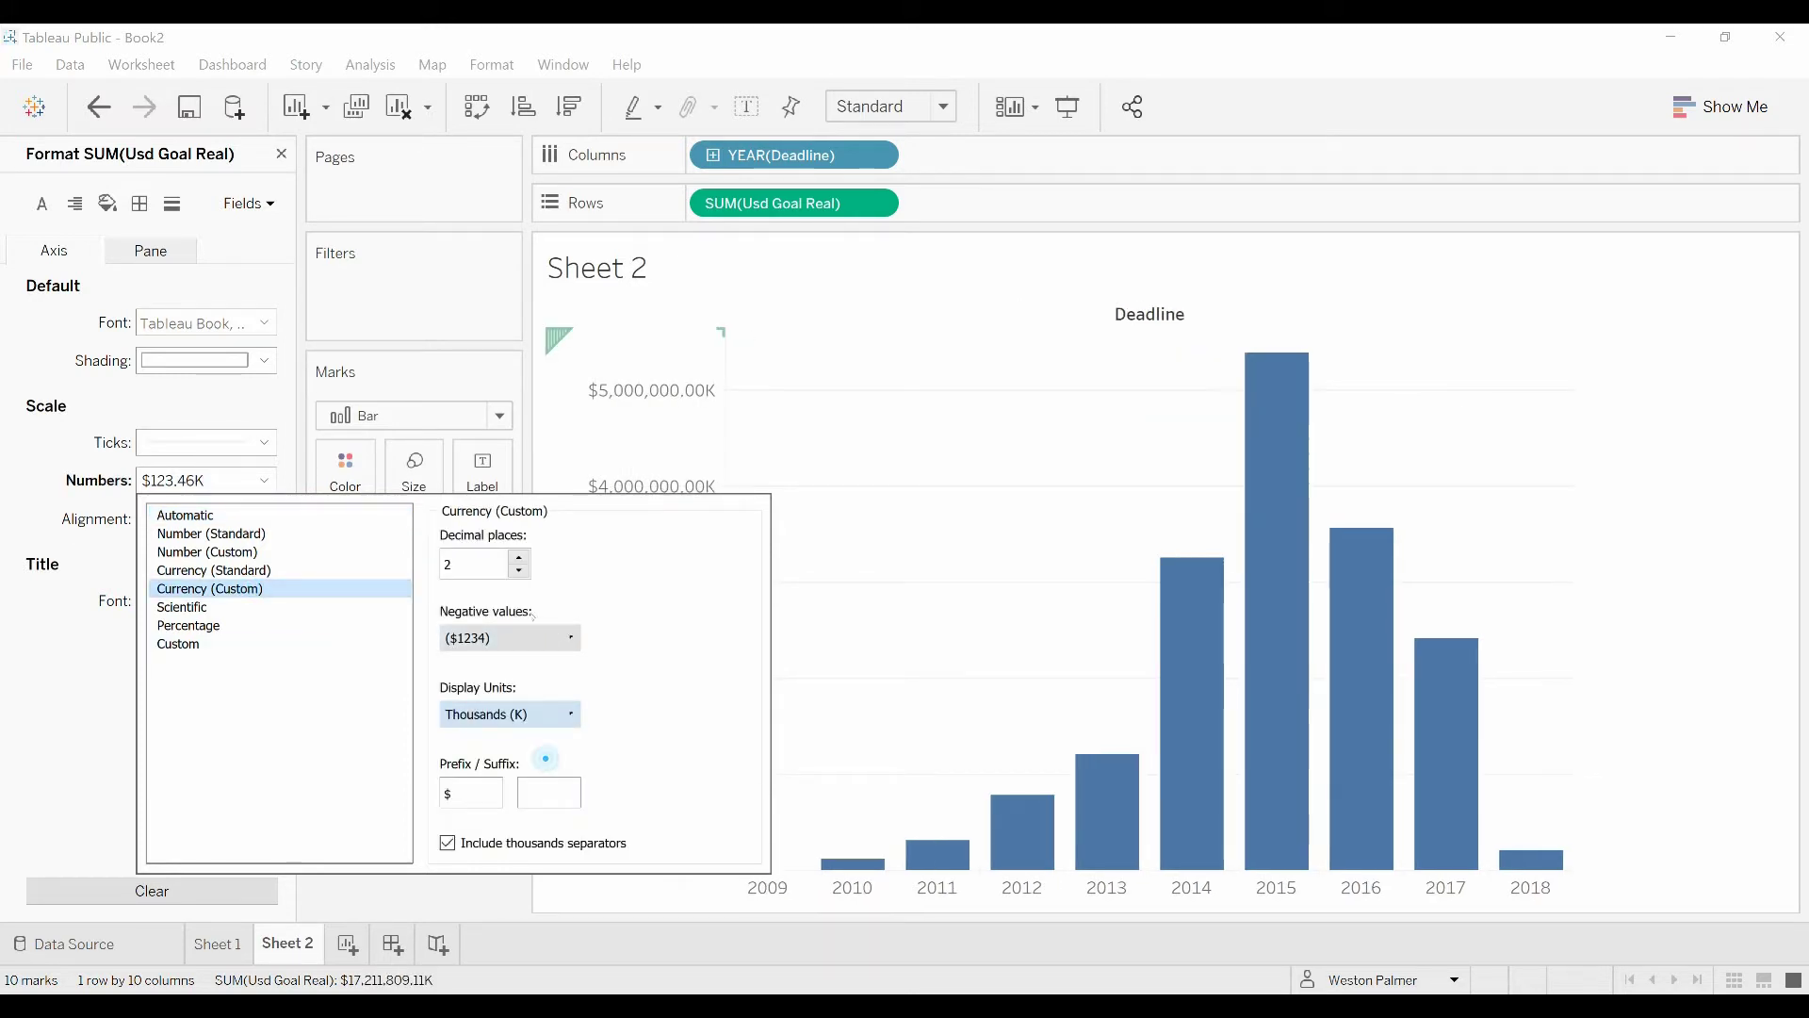
{"action": "left_click", "coordinate": [519, 571]}
{"action": "left_click", "coordinate": [519, 571]}
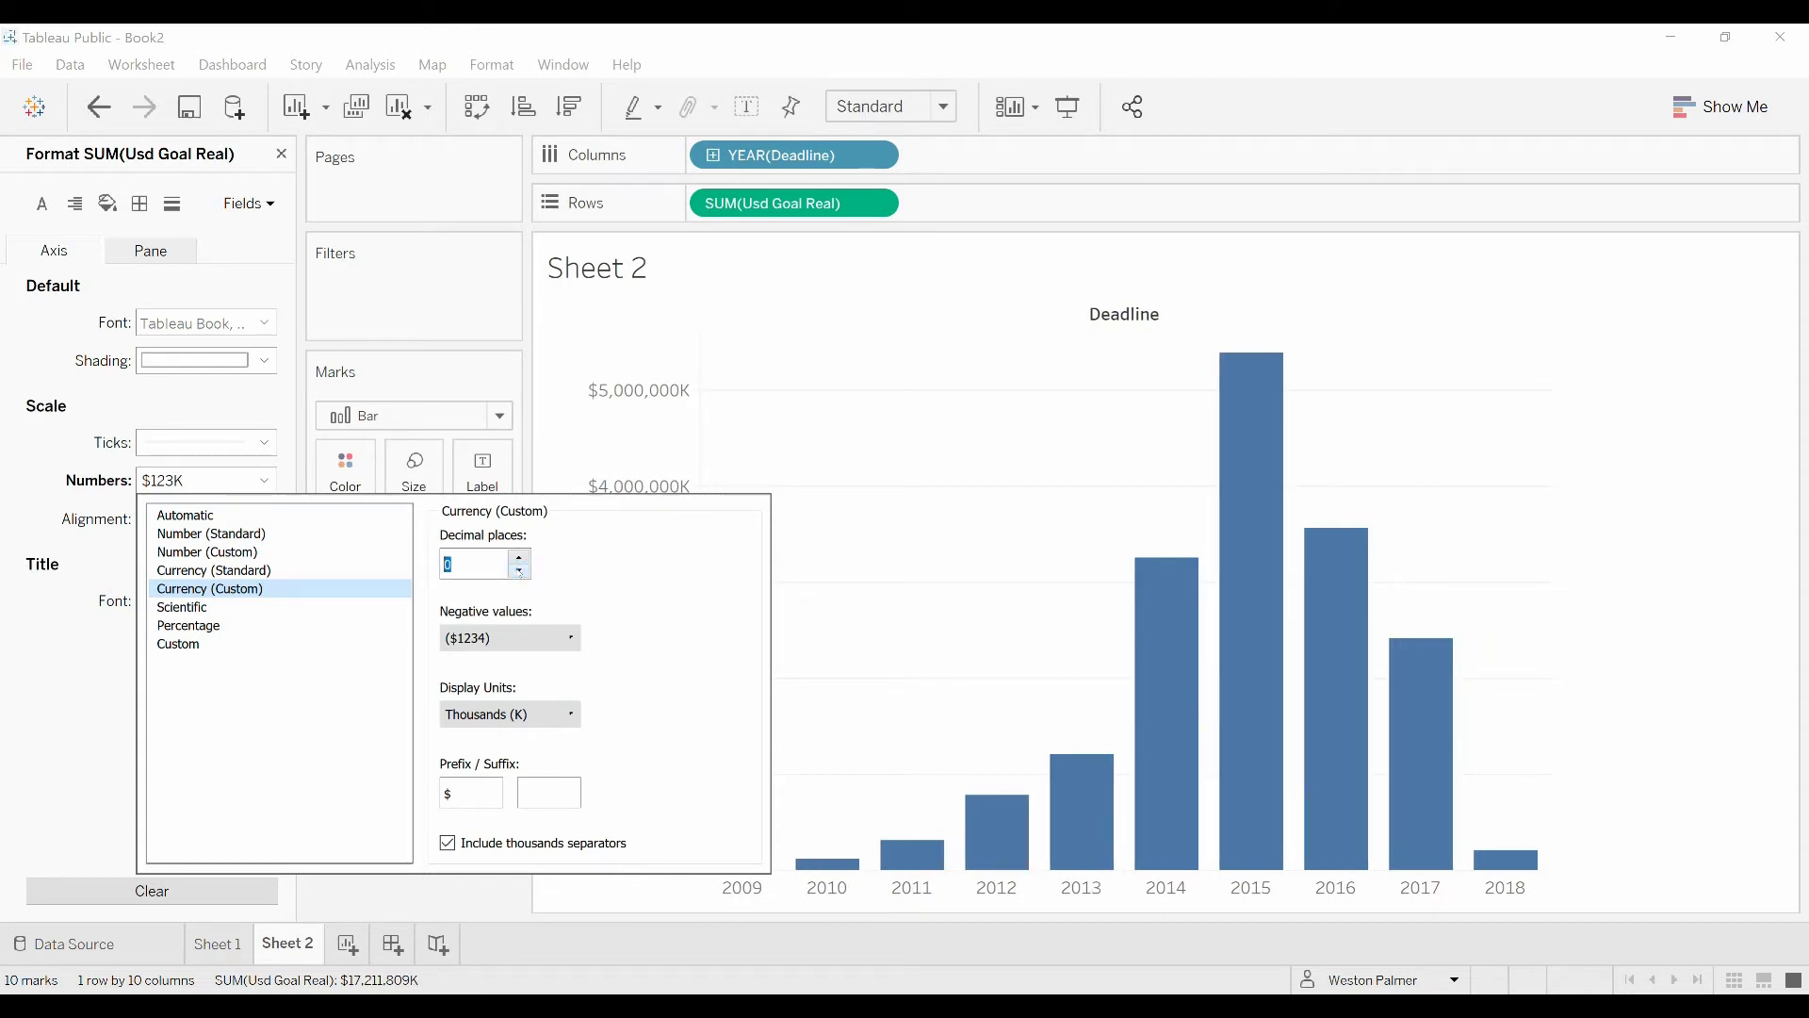
{"action": "left_click", "coordinate": [445, 899]}
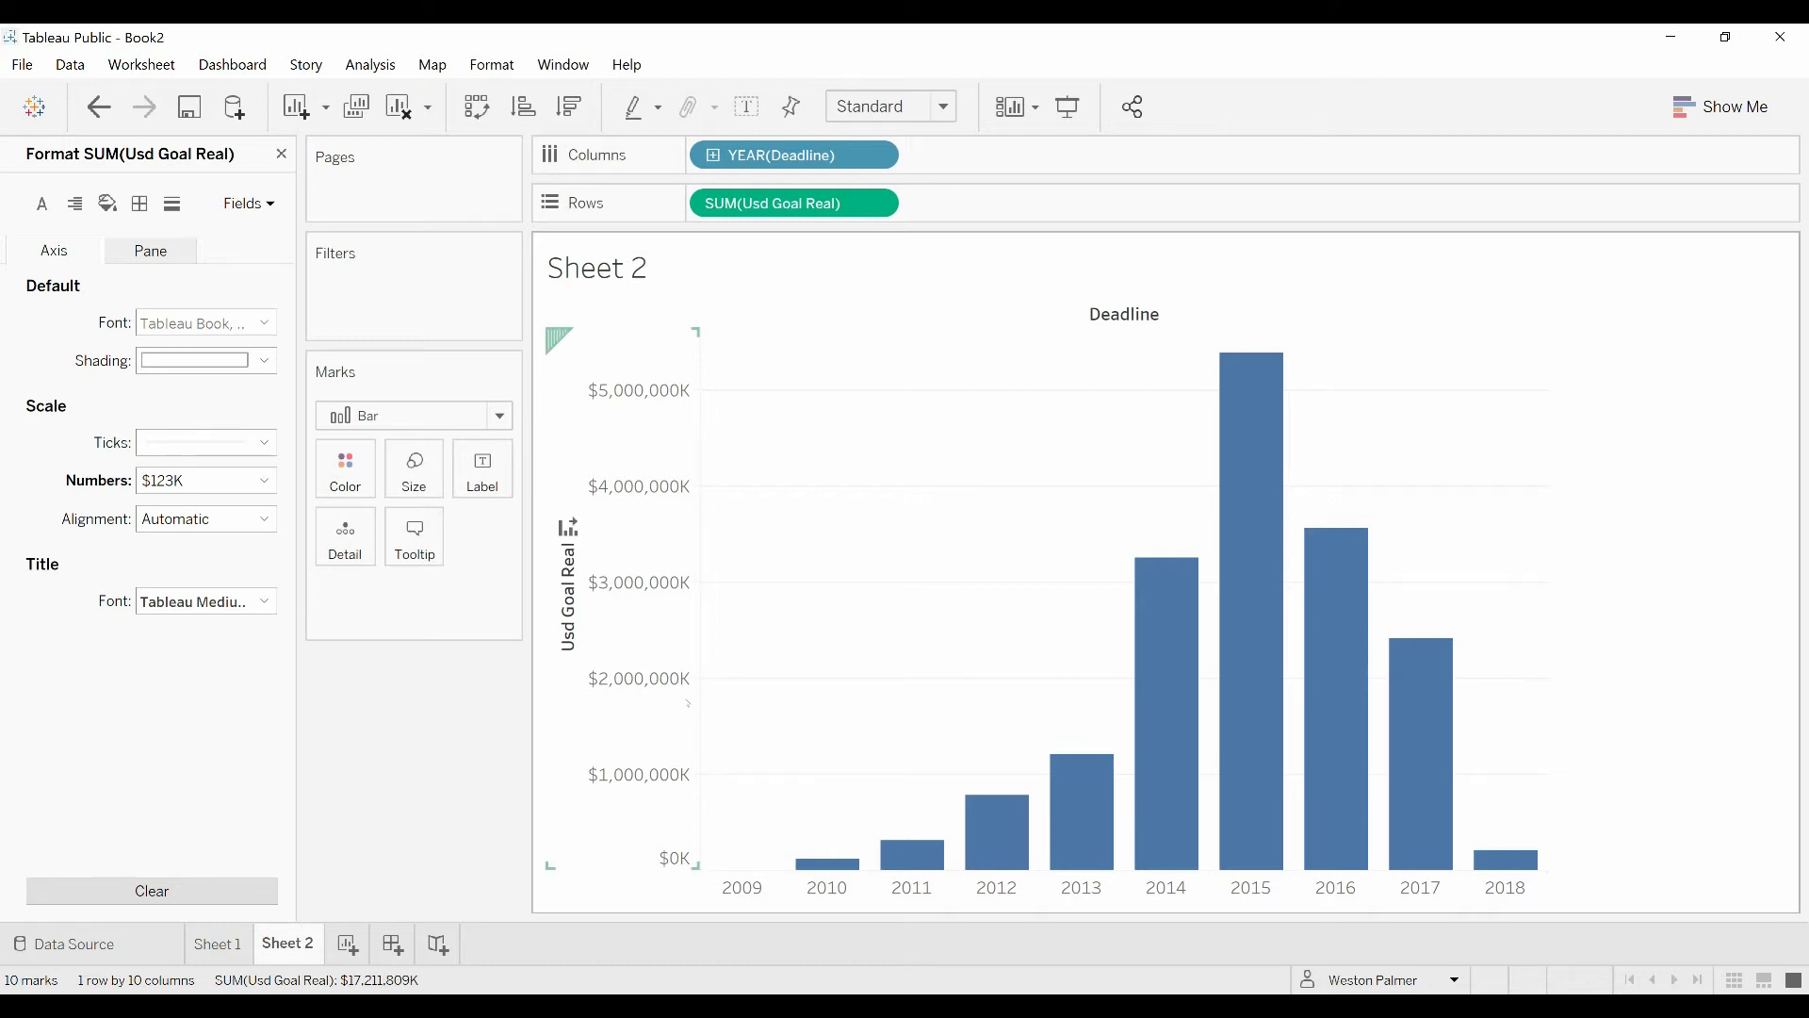
{"action": "left_click", "coordinate": [219, 945]}
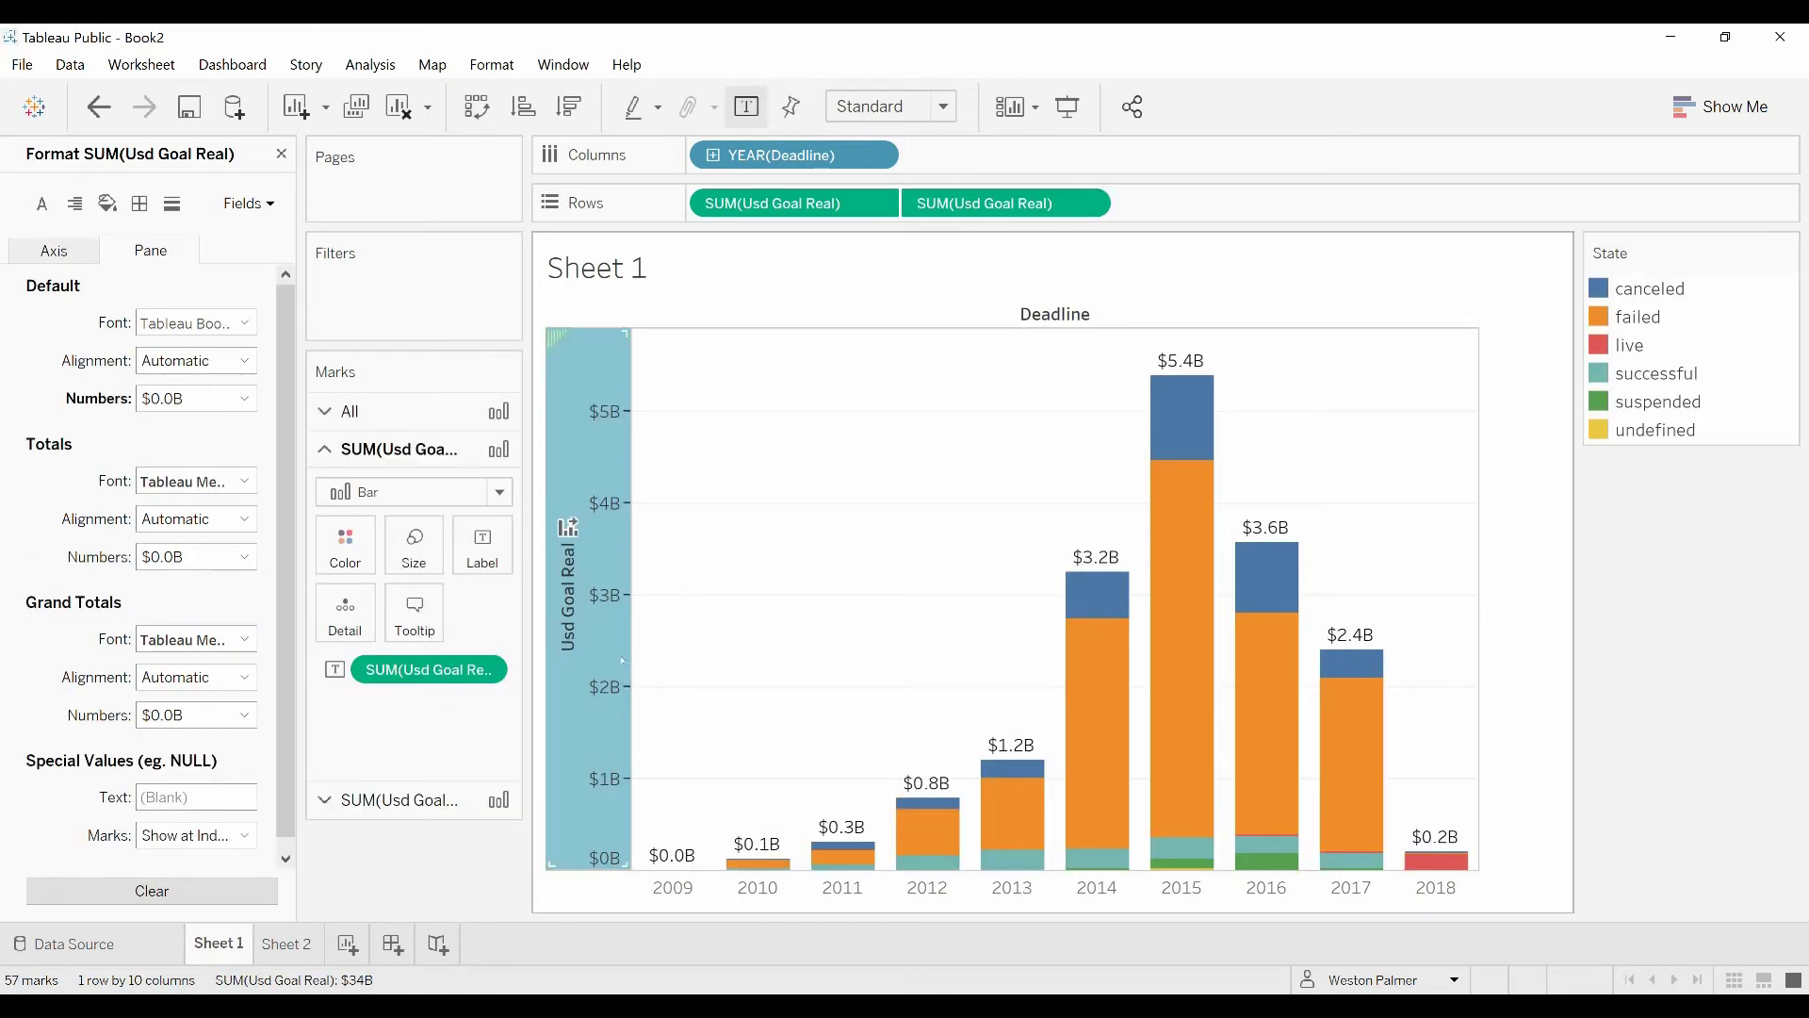
{"action": "left_click", "coordinate": [285, 943]}
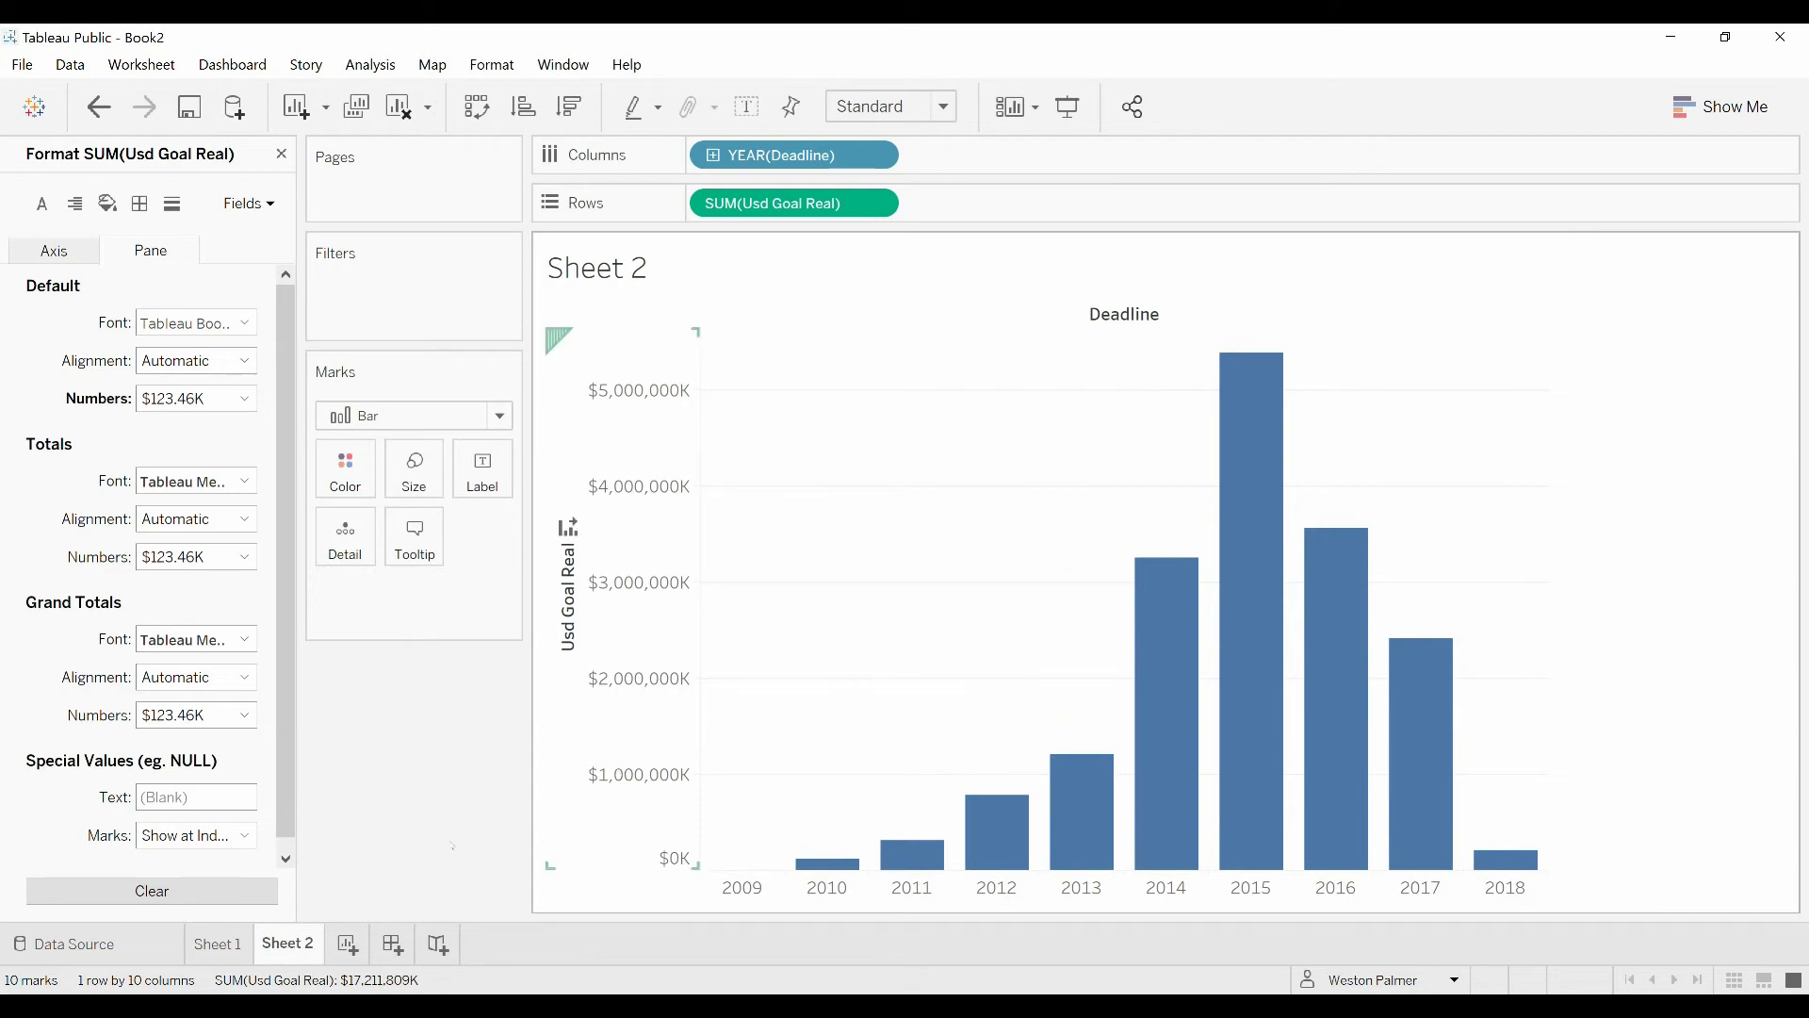
{"action": "left_click", "coordinate": [225, 945]}
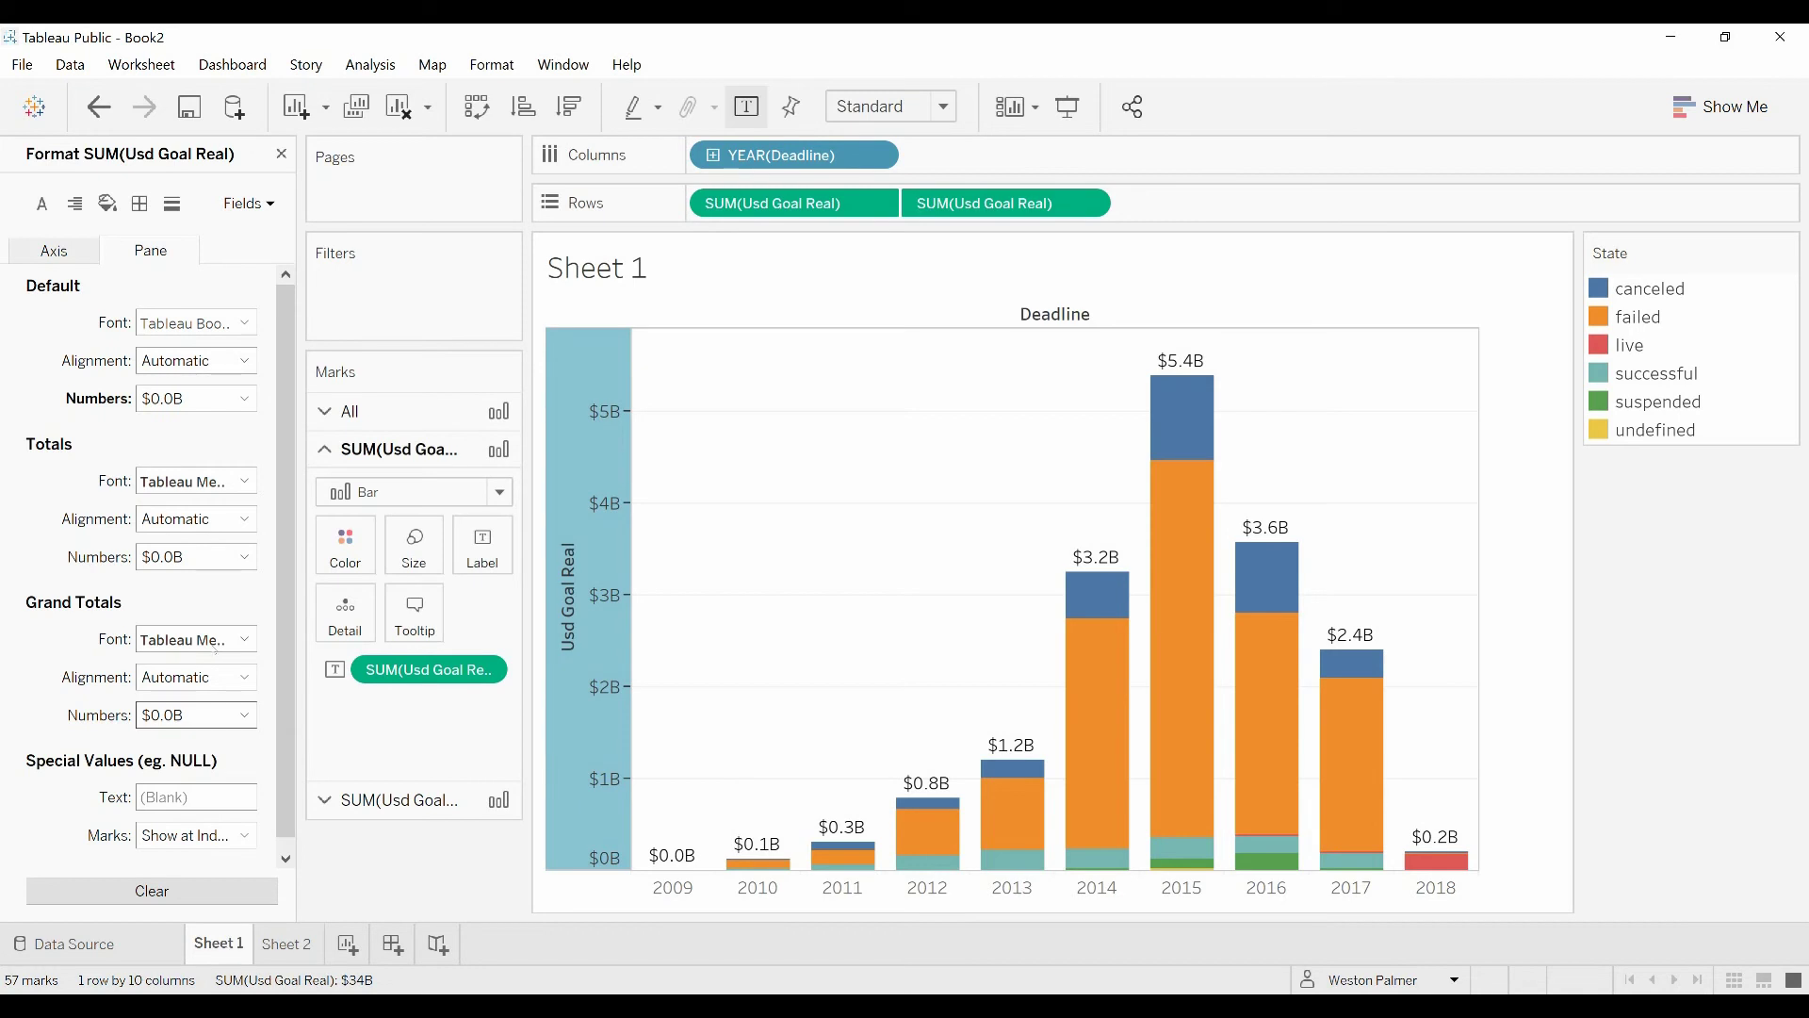
Close the Format SUM(Usd Goal Real) pane to show the Kickstart data fields again
{"action": "left_click", "coordinate": [281, 154]}
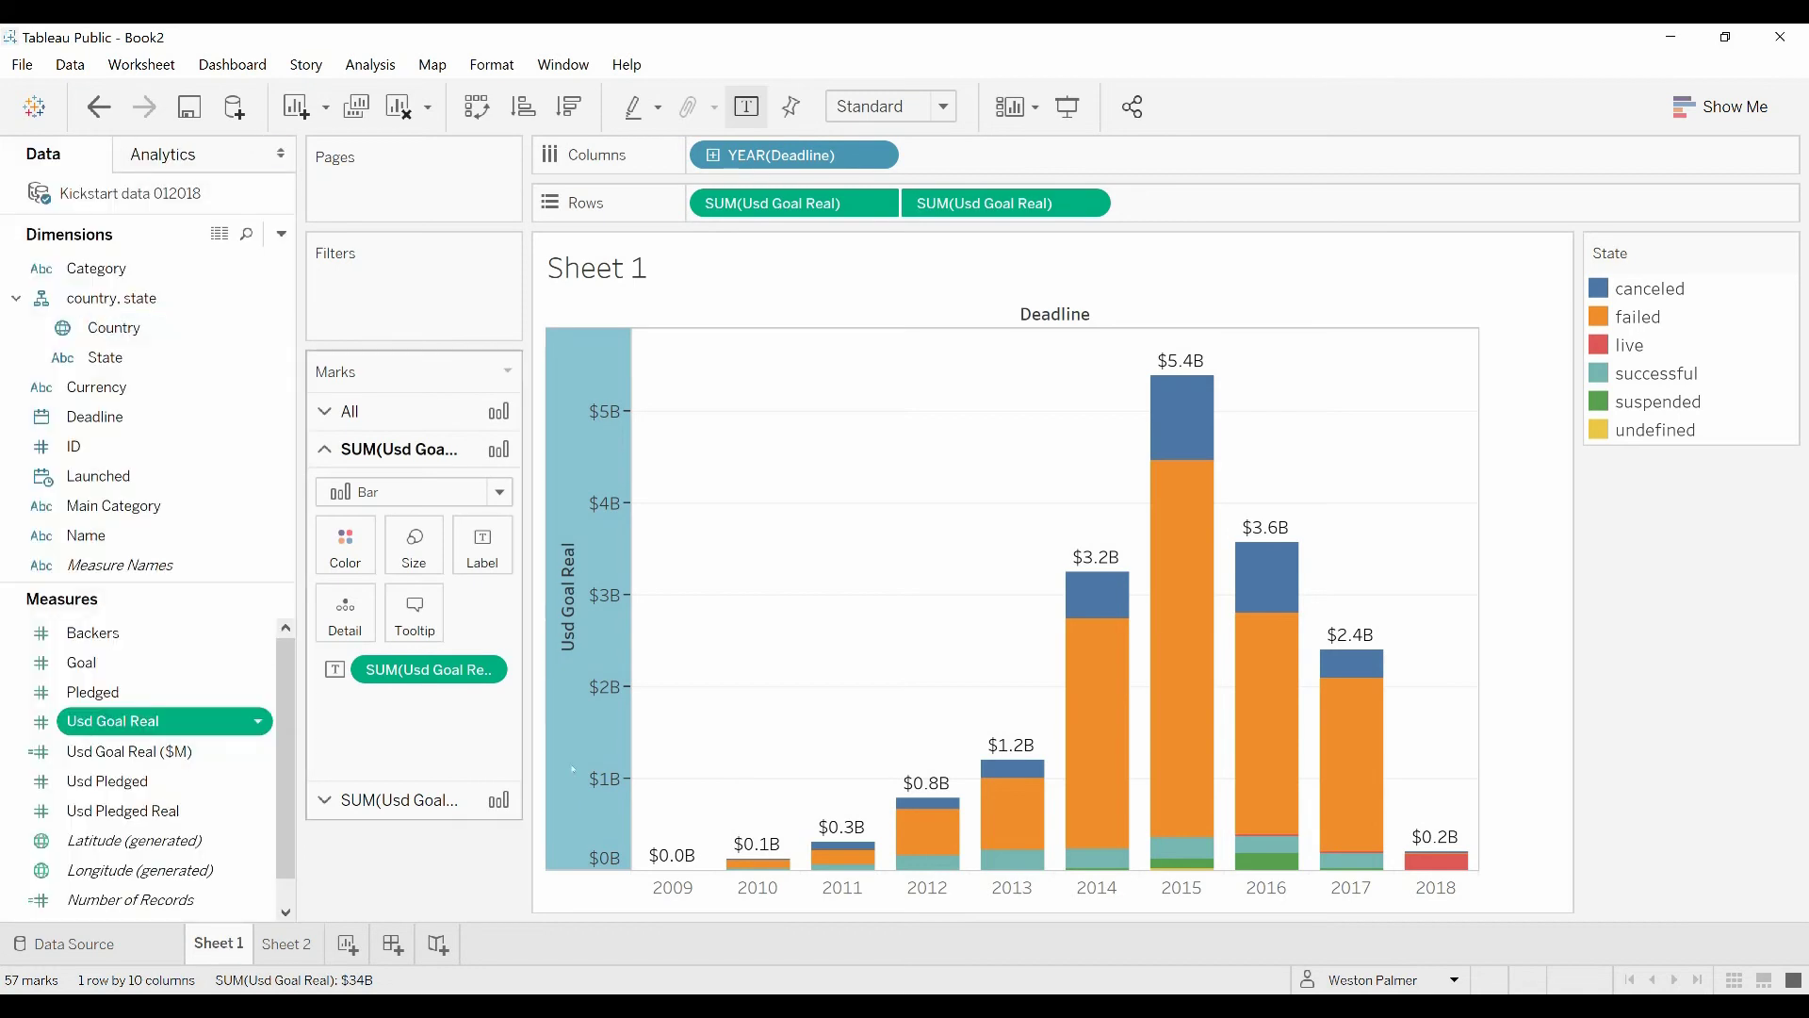